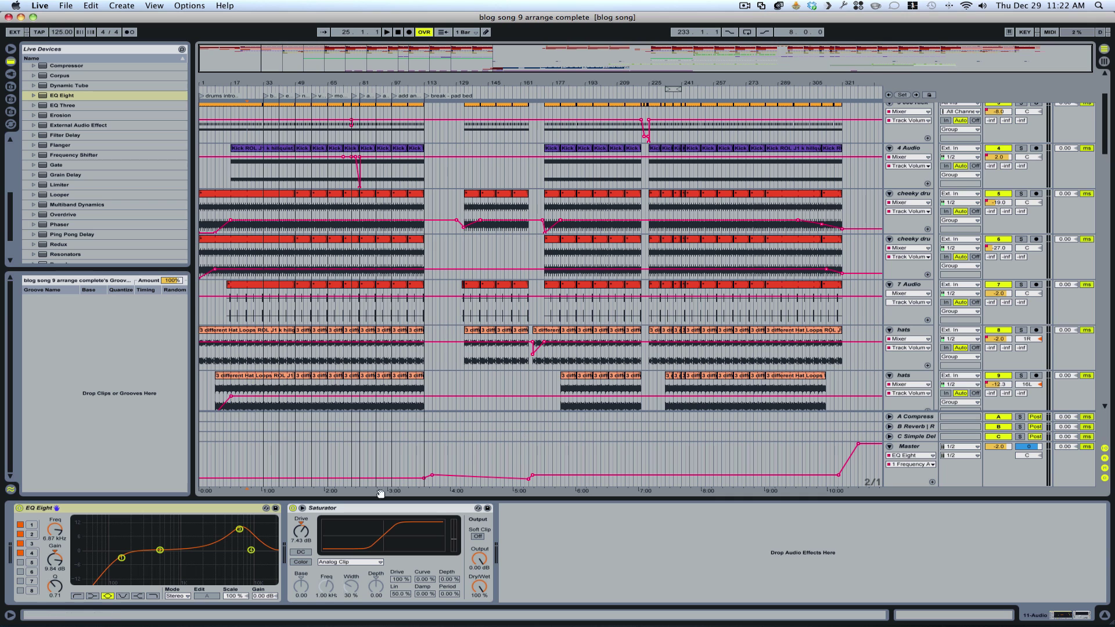
Compare the song's arrangement with the clips and named scenes in the Session View, from just drums to mellow strings.
{"action": "scroll", "coordinate": [294, 176], "scroll_direction": "up", "scroll_amount": 5}
{"action": "scroll", "coordinate": [294, 176], "scroll_direction": "down", "scroll_amount": 2}
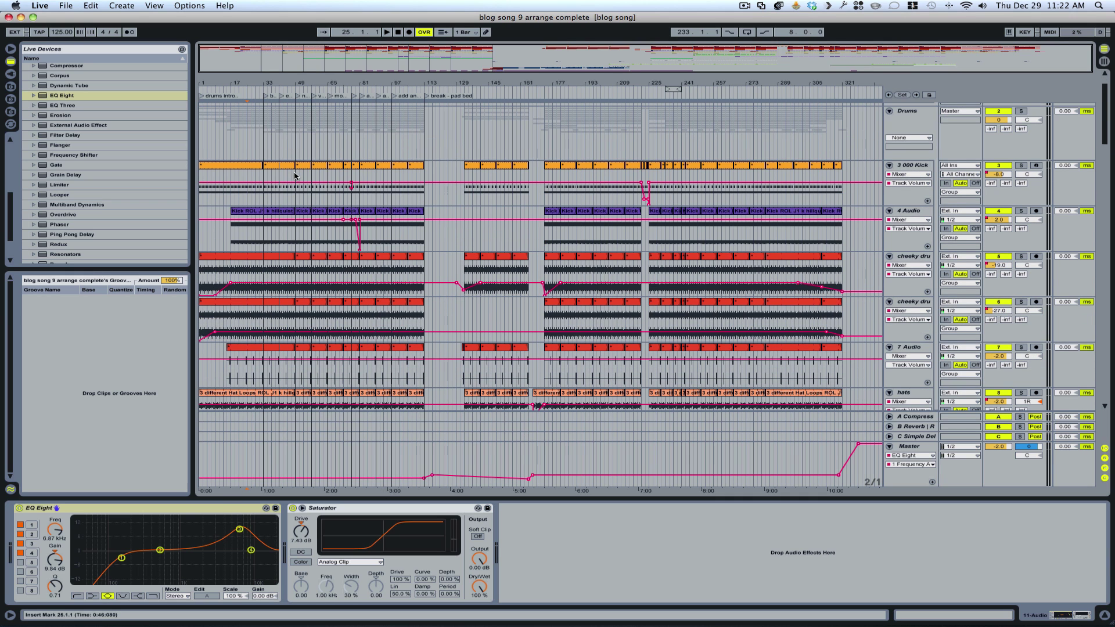
{"action": "key", "text": "Tab"}
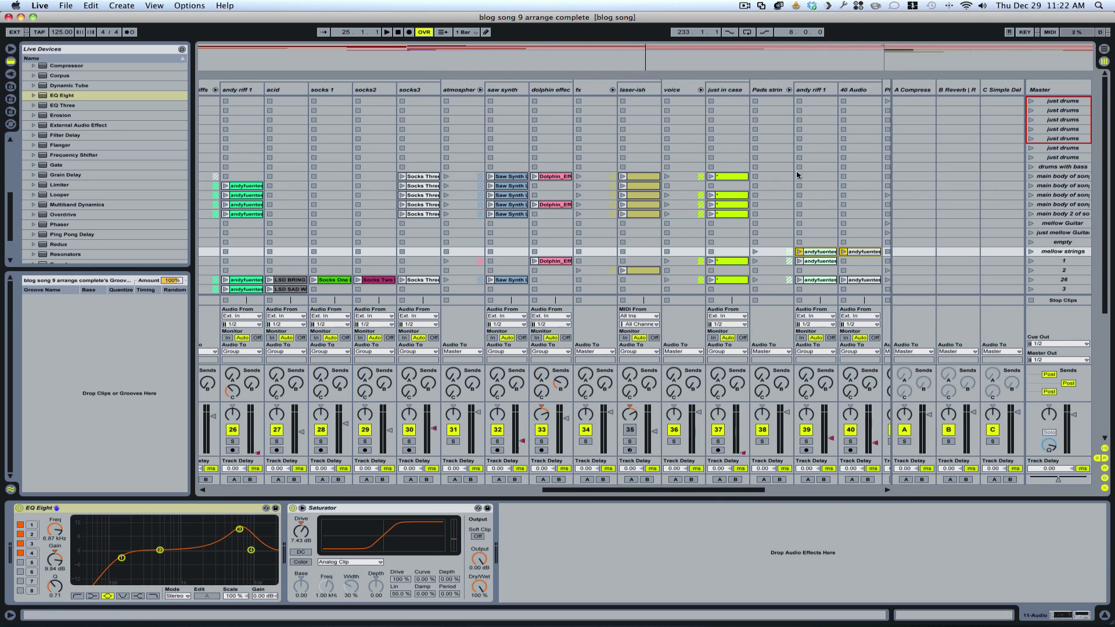
{"action": "scroll", "coordinate": [968, 164], "scroll_direction": "down", "scroll_amount": 5}
{"action": "scroll", "coordinate": [976, 167], "scroll_direction": "up", "scroll_amount": 5}
{"action": "scroll", "coordinate": [310, 131], "scroll_direction": "left", "scroll_amount": 15}
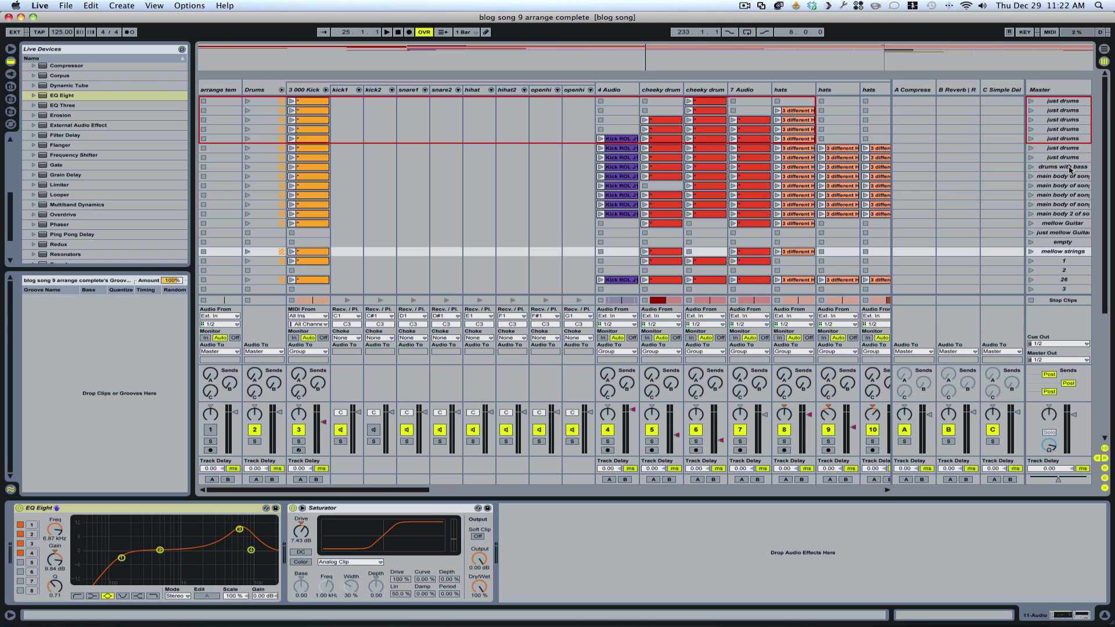
{"action": "scroll", "coordinate": [1071, 170], "scroll_direction": "down", "scroll_amount": 2}
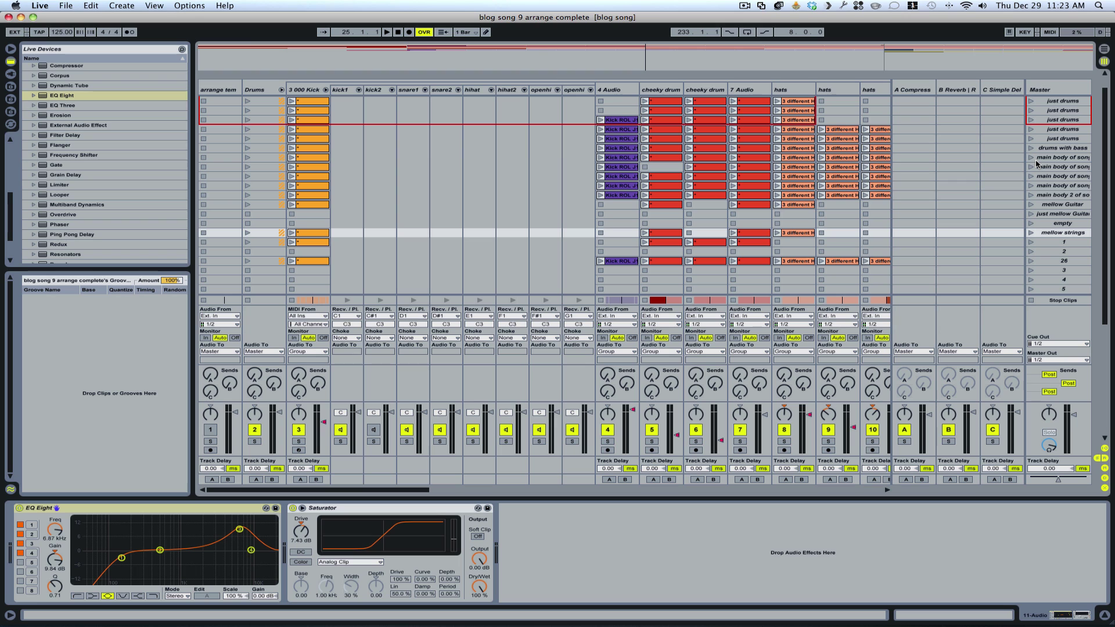
{"action": "key", "text": "Tab"}
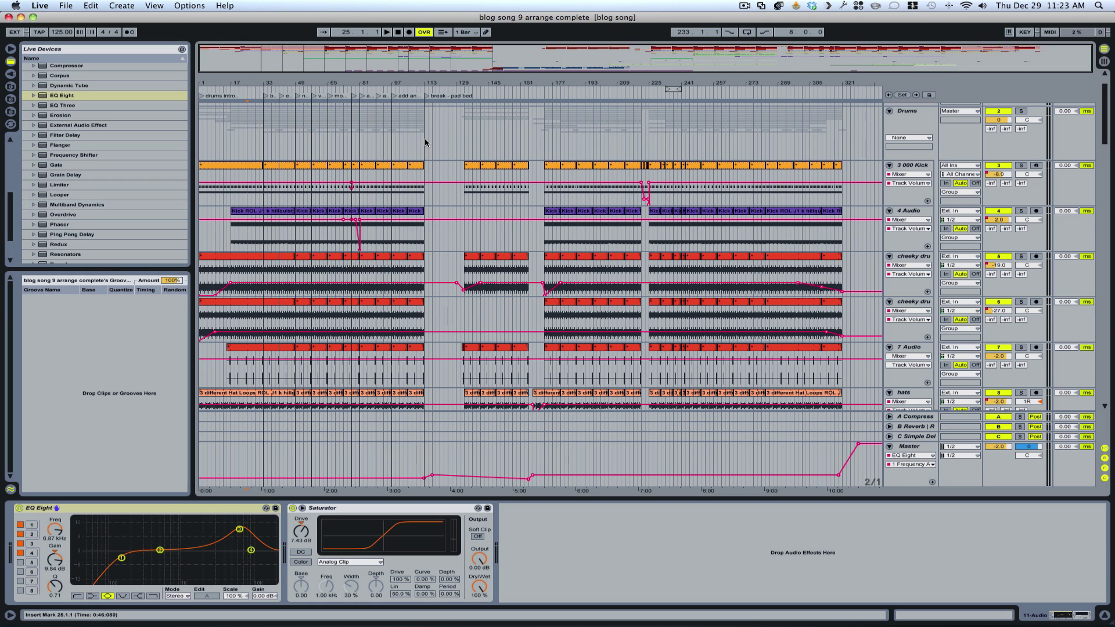
{"action": "key", "text": "Tab"}
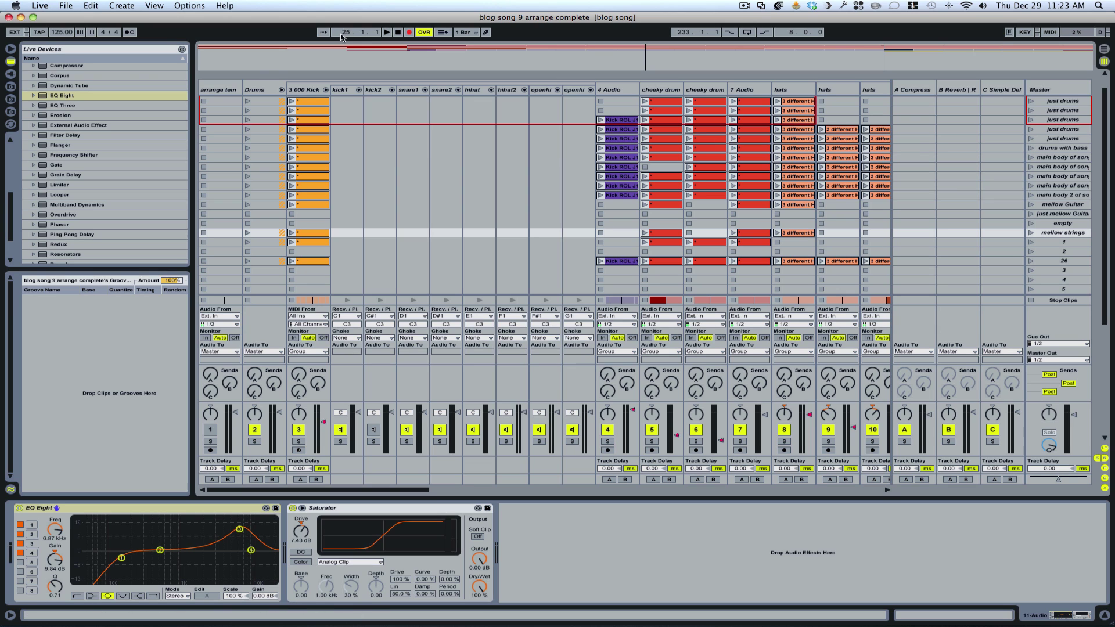
Reset the playback position to 1.1.1 and show the song in the Arrangement View.
{"action": "left_click", "coordinate": [398, 33]}
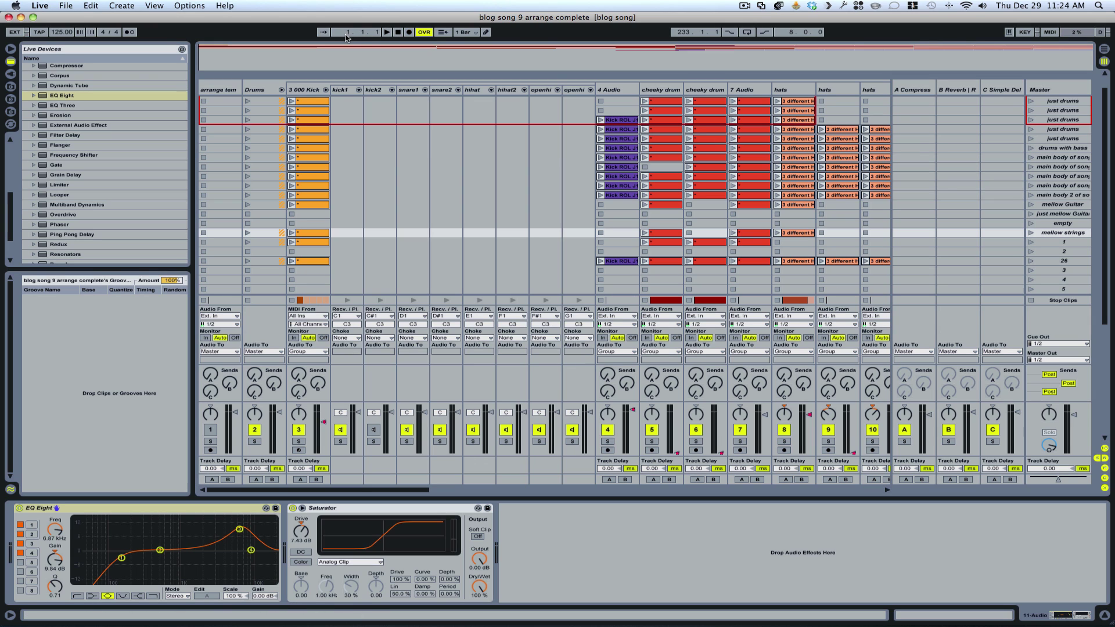
{"action": "left_click", "coordinate": [408, 32]}
{"action": "left_click", "coordinate": [410, 32]}
{"action": "key", "text": "Tab"}
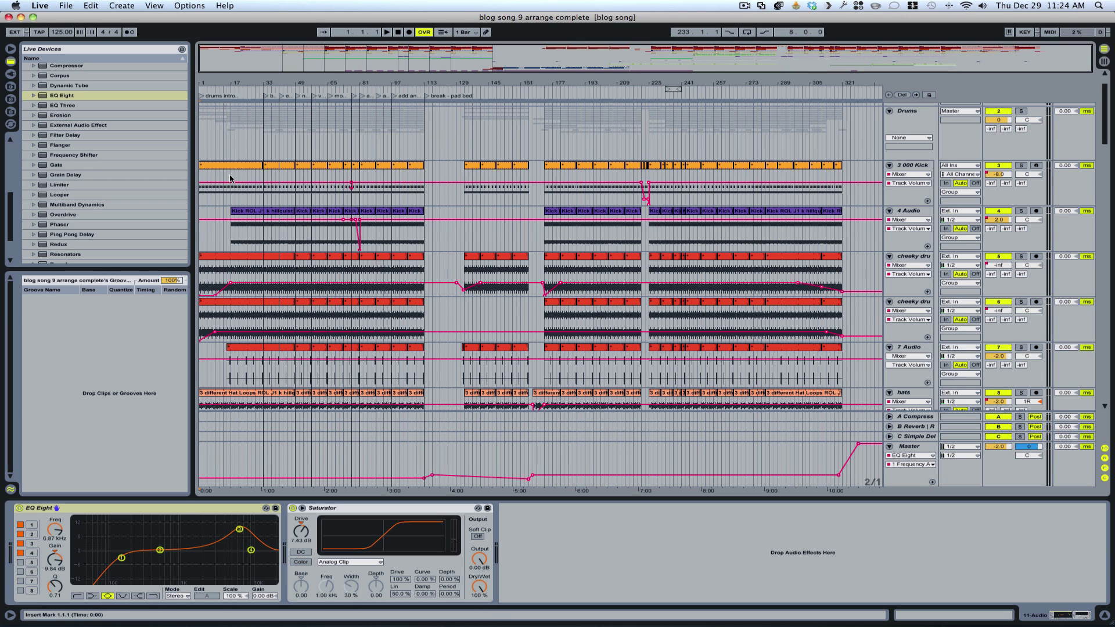
Examine how the drum, hat, percussion and bass tracks enter from the drums intro onward.
{"action": "scroll", "coordinate": [232, 192], "scroll_direction": "down", "scroll_amount": 3}
{"action": "scroll", "coordinate": [232, 180], "scroll_direction": "down", "scroll_amount": 7}
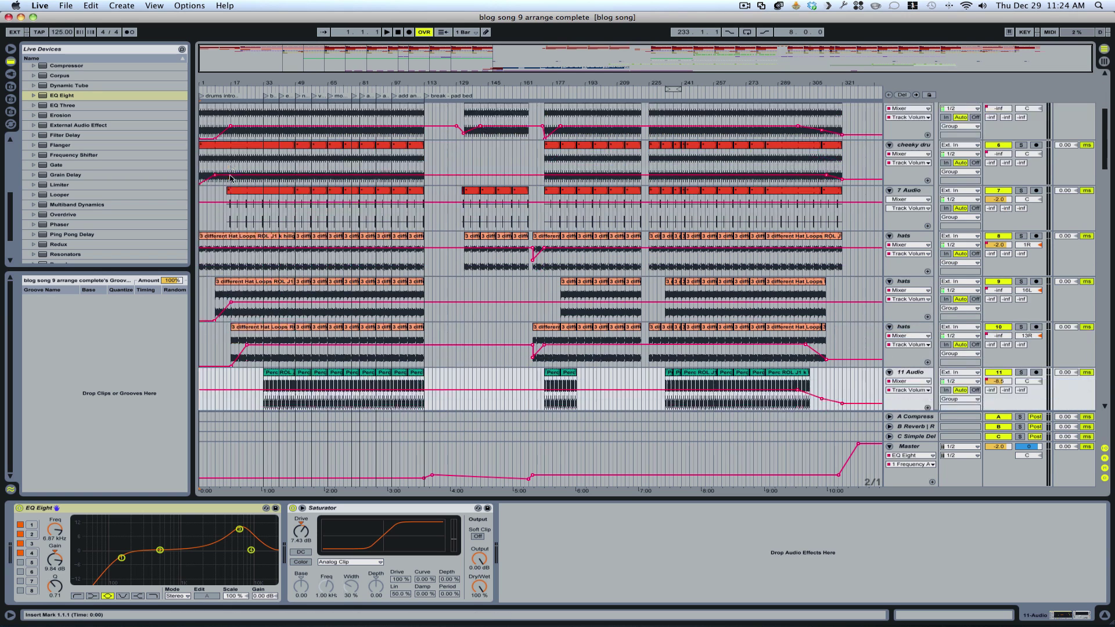
{"action": "scroll", "coordinate": [300, 374], "scroll_direction": "down", "scroll_amount": 3}
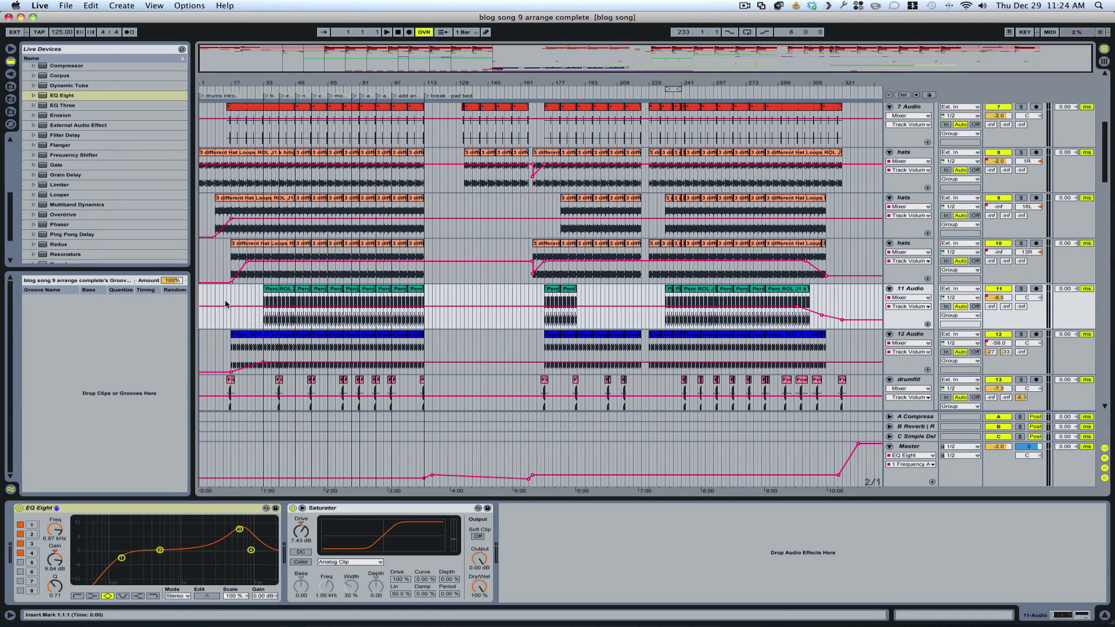
{"action": "scroll", "coordinate": [215, 250], "scroll_direction": "up", "scroll_amount": 5}
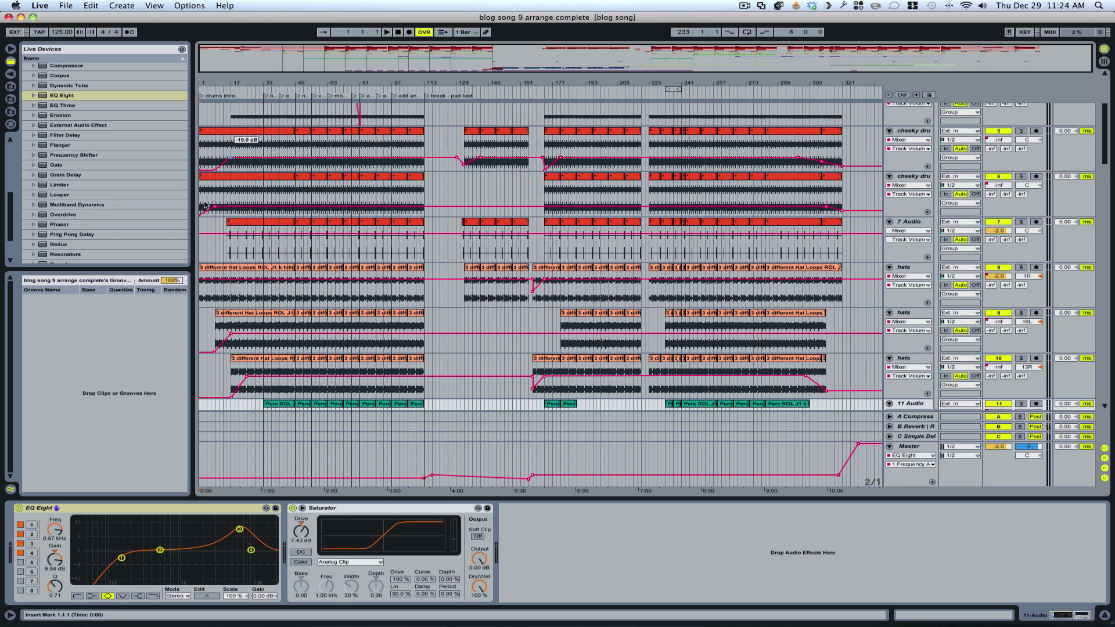
{"action": "scroll", "coordinate": [206, 255], "scroll_direction": "down", "scroll_amount": 4}
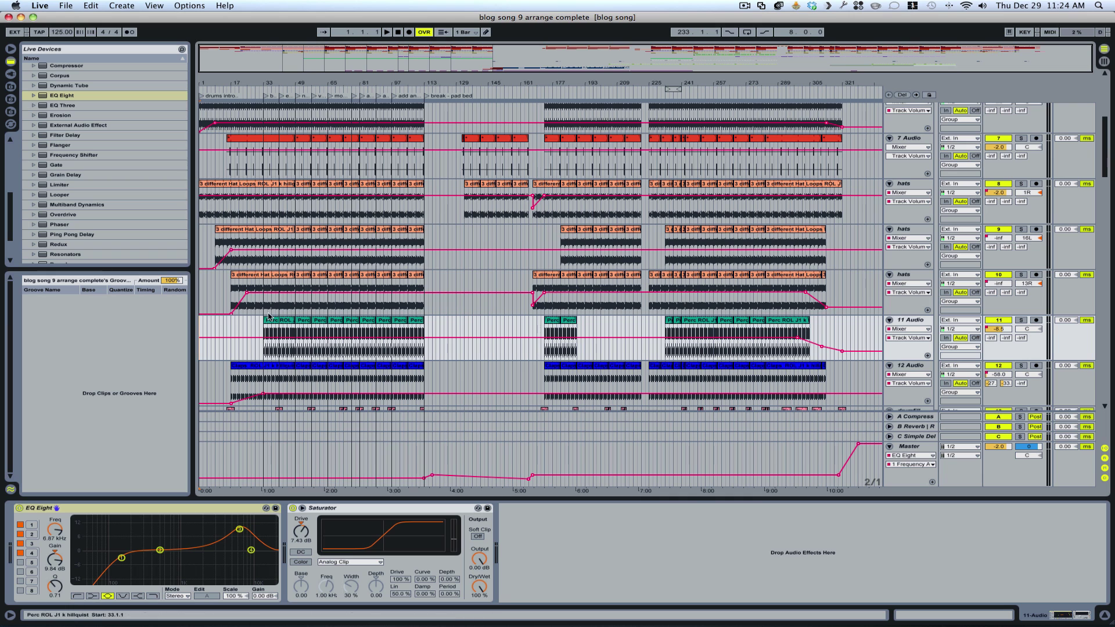
{"action": "scroll", "coordinate": [289, 310], "scroll_direction": "down", "scroll_amount": 7}
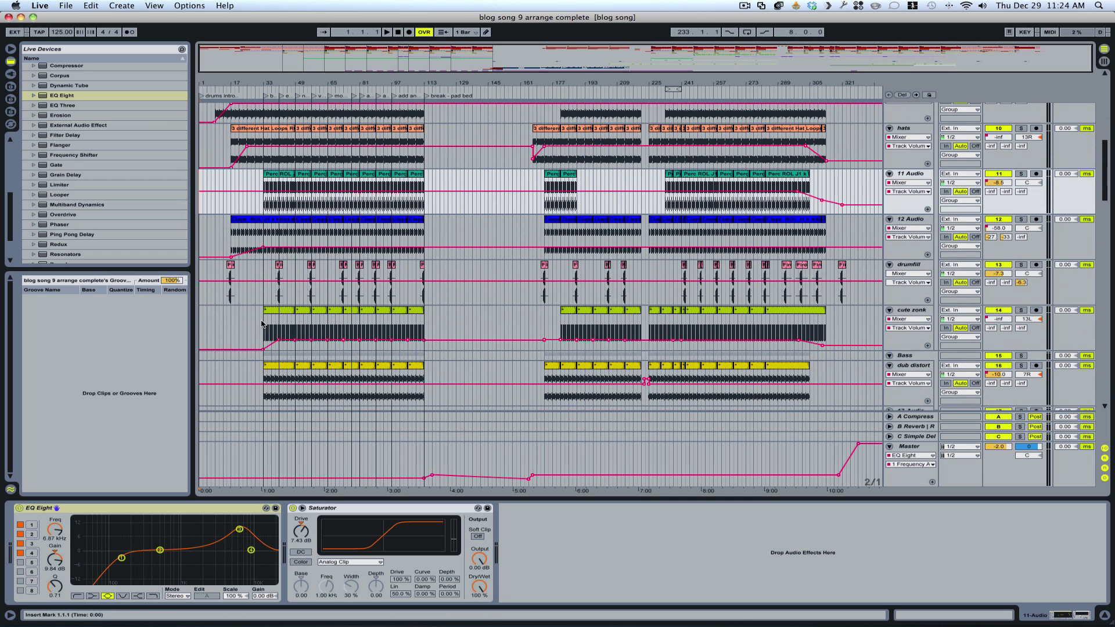
{"action": "scroll", "coordinate": [325, 332], "scroll_direction": "down", "scroll_amount": 3}
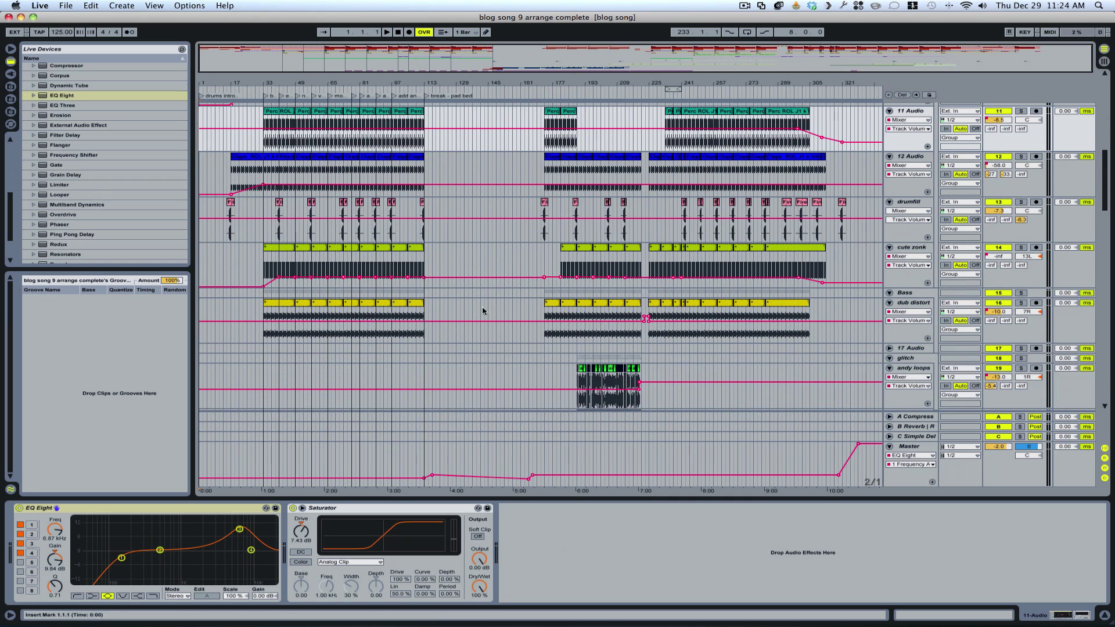
{"action": "scroll", "coordinate": [325, 296], "scroll_direction": "up", "scroll_amount": 6}
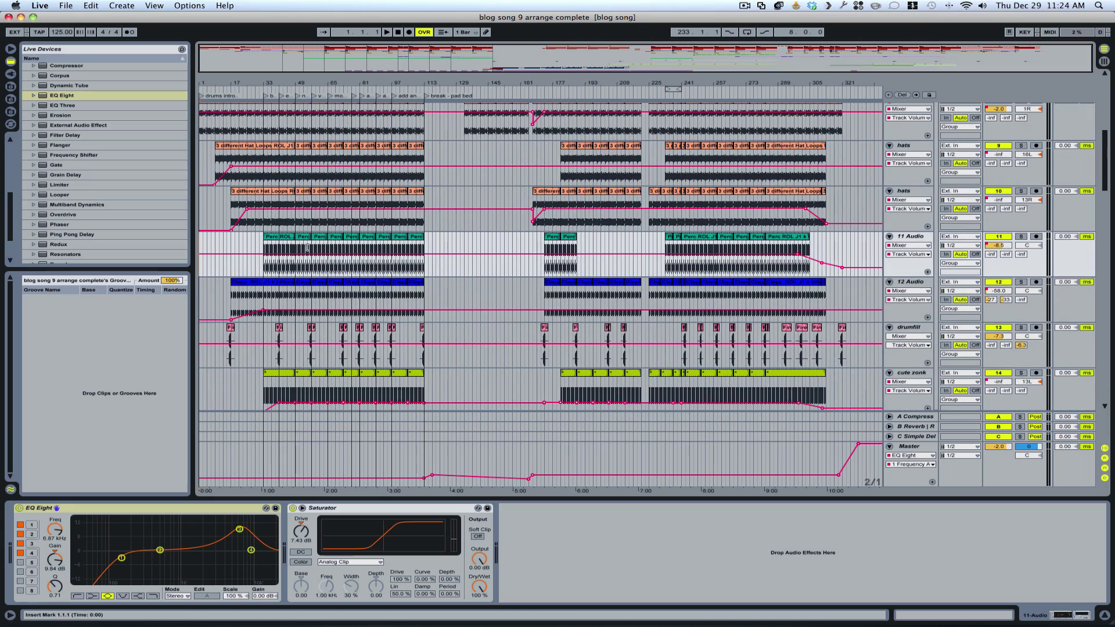
Inspect the tracks at closer zoom between the bass drop and break - pad bed markers.
{"action": "left_click_drag", "start_coordinate": [267, 82], "coordinate": [284, 178]}
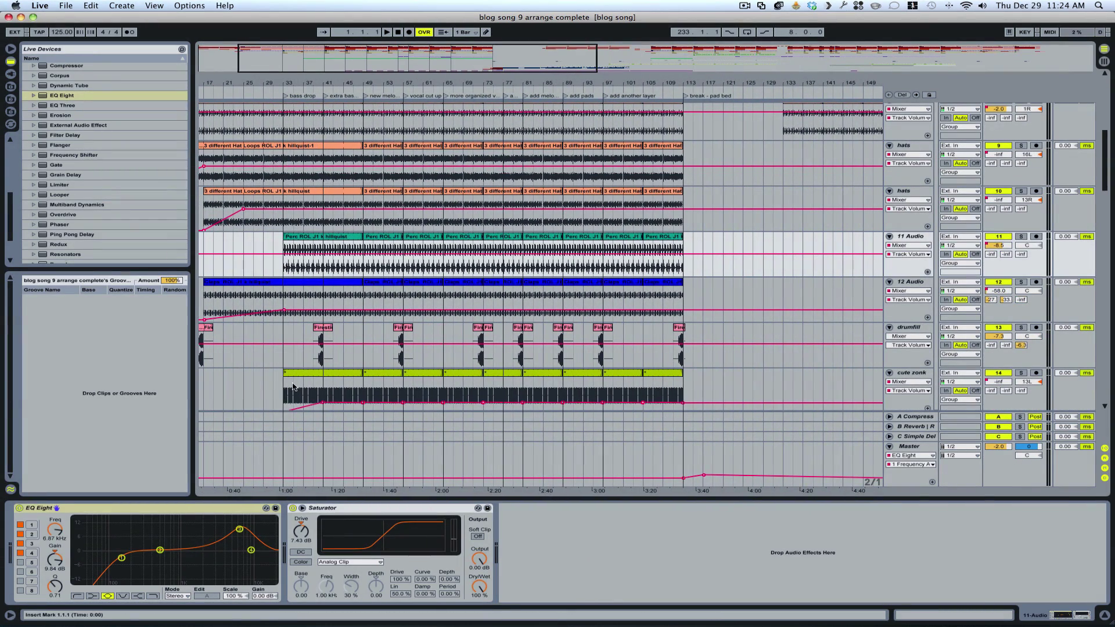
{"action": "scroll", "coordinate": [292, 387], "scroll_direction": "down", "scroll_amount": 6}
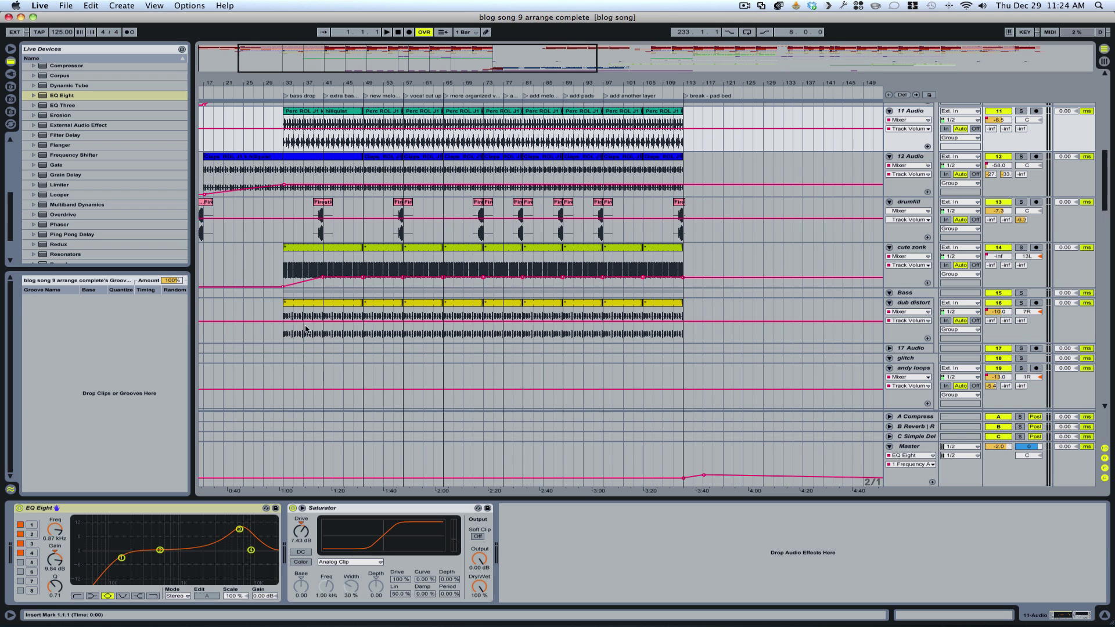
{"action": "scroll", "coordinate": [303, 332], "scroll_direction": "up", "scroll_amount": 7}
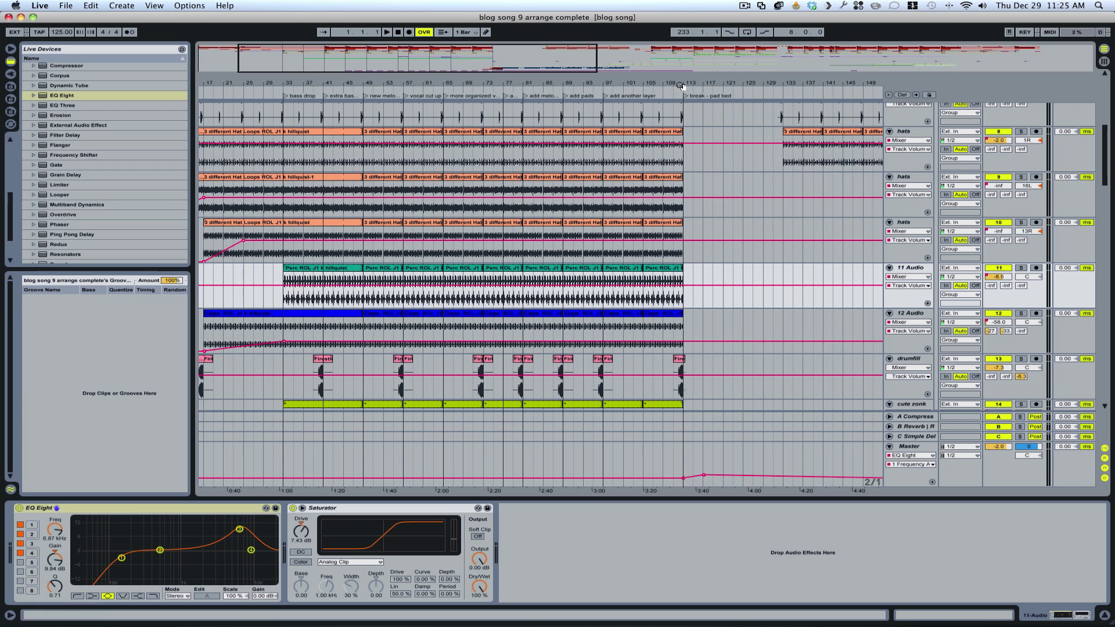
{"action": "left_click_drag", "start_coordinate": [682, 83], "coordinate": [578, 82]}
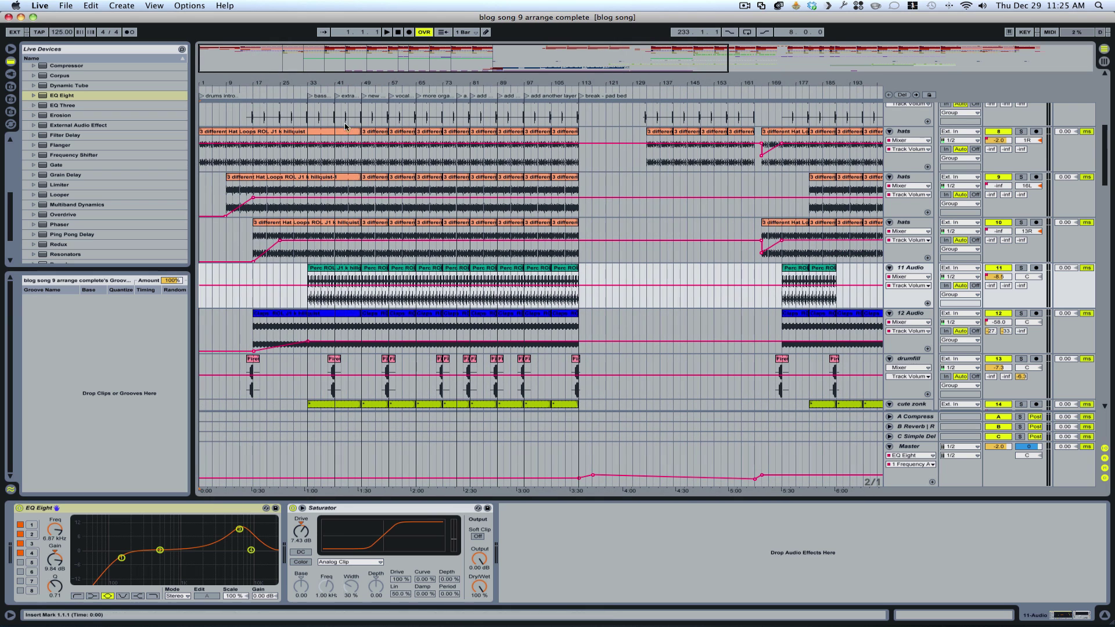
{"action": "scroll", "coordinate": [229, 112], "scroll_direction": "up", "scroll_amount": 10}
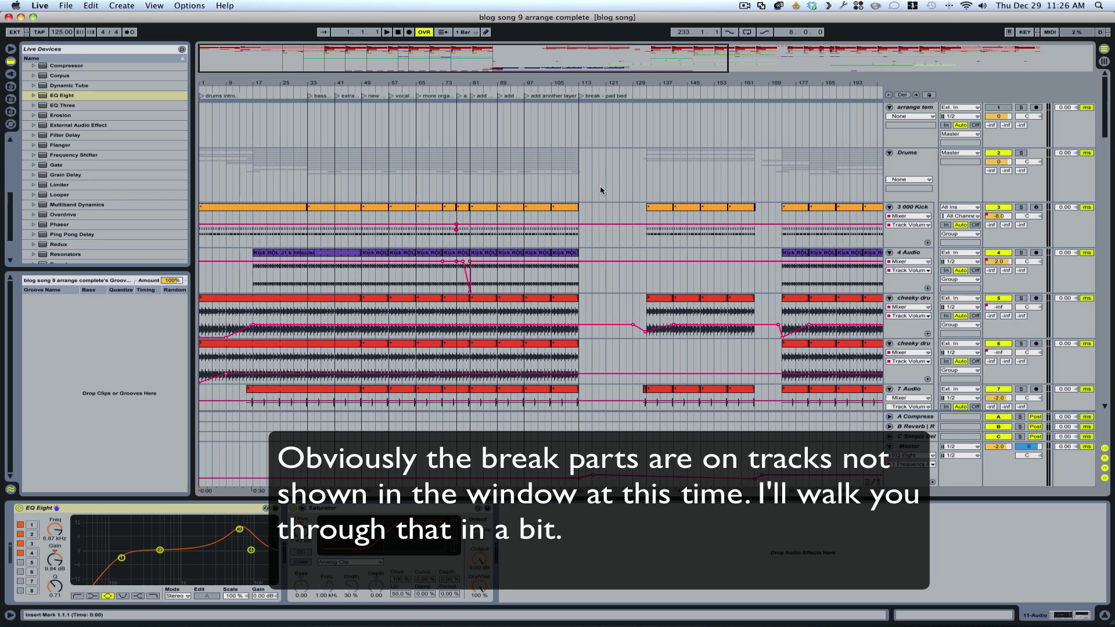
Examine the break after bar 113 and how the drums, hats and percussion return following it.
{"action": "scroll", "coordinate": [616, 267], "scroll_direction": "right", "scroll_amount": 5}
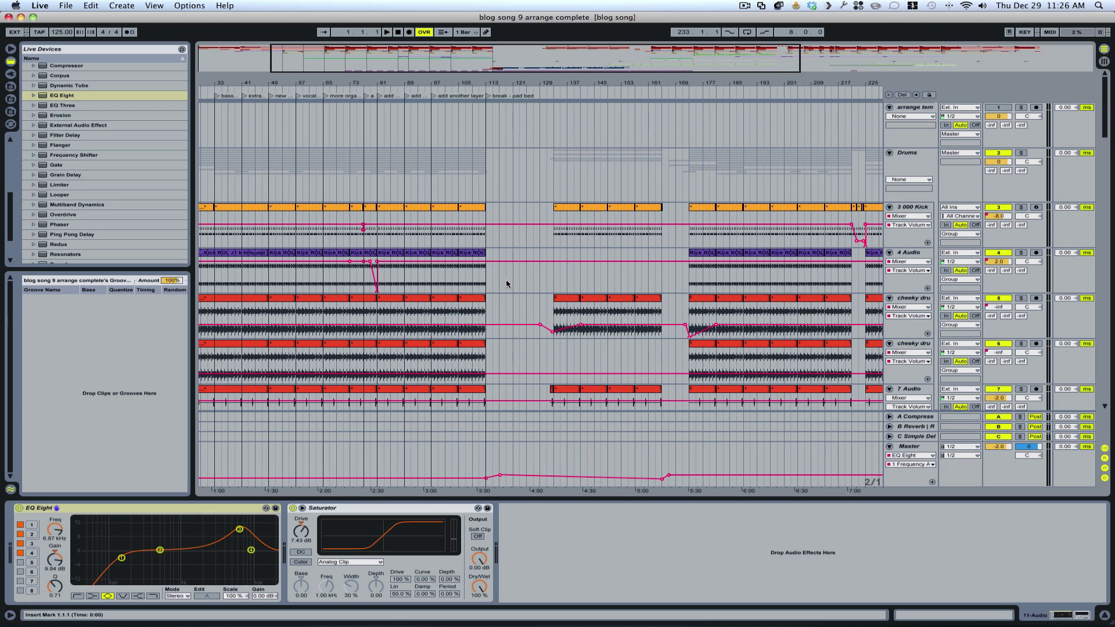
{"action": "scroll", "coordinate": [507, 284], "scroll_direction": "right", "scroll_amount": 5}
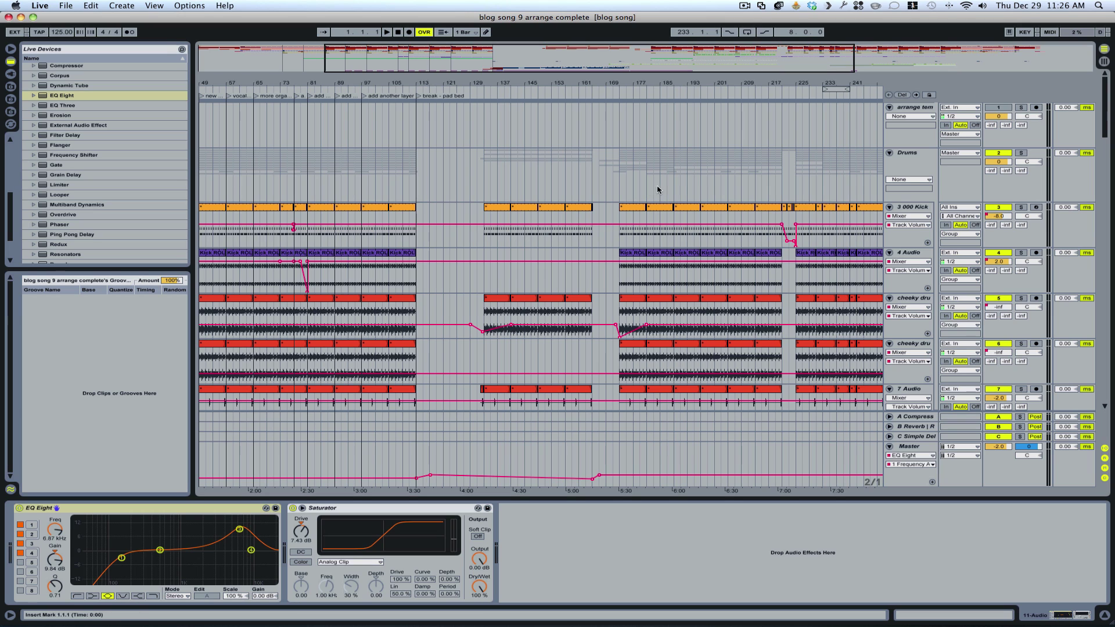
{"action": "scroll", "coordinate": [660, 186], "scroll_direction": "right", "scroll_amount": 2}
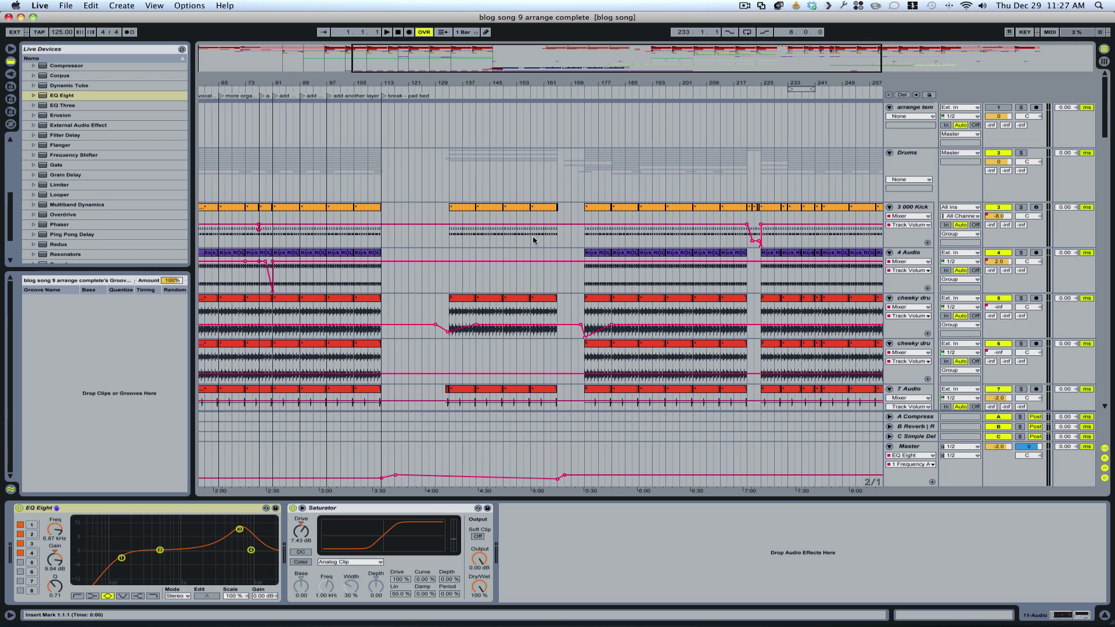
{"action": "scroll", "coordinate": [533, 242], "scroll_direction": "down", "scroll_amount": 5}
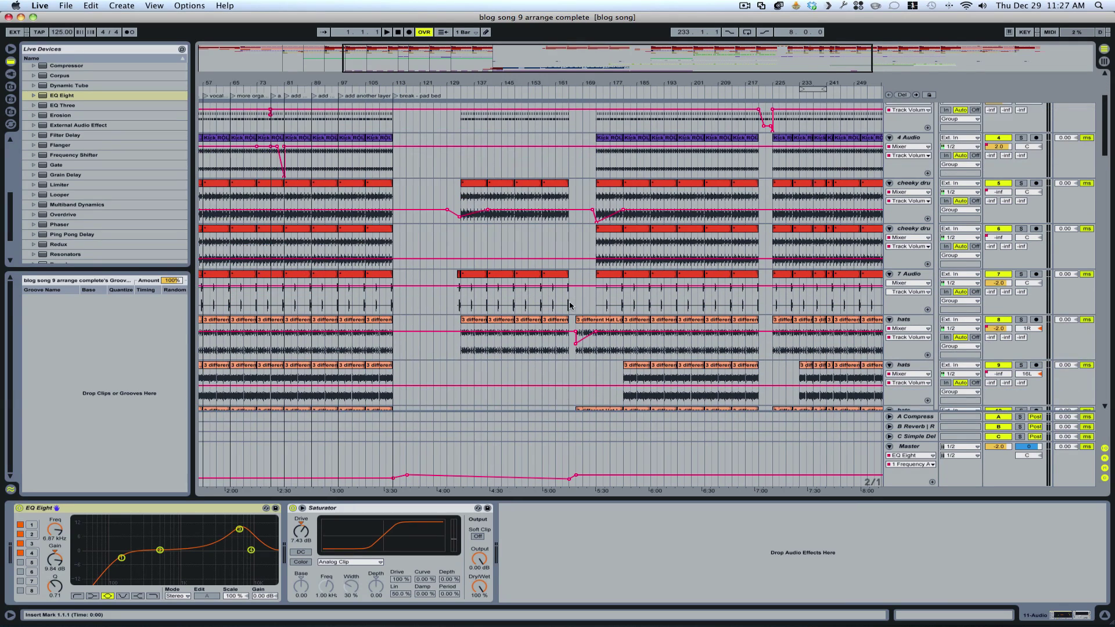
{"action": "scroll", "coordinate": [570, 306], "scroll_direction": "down", "scroll_amount": 3}
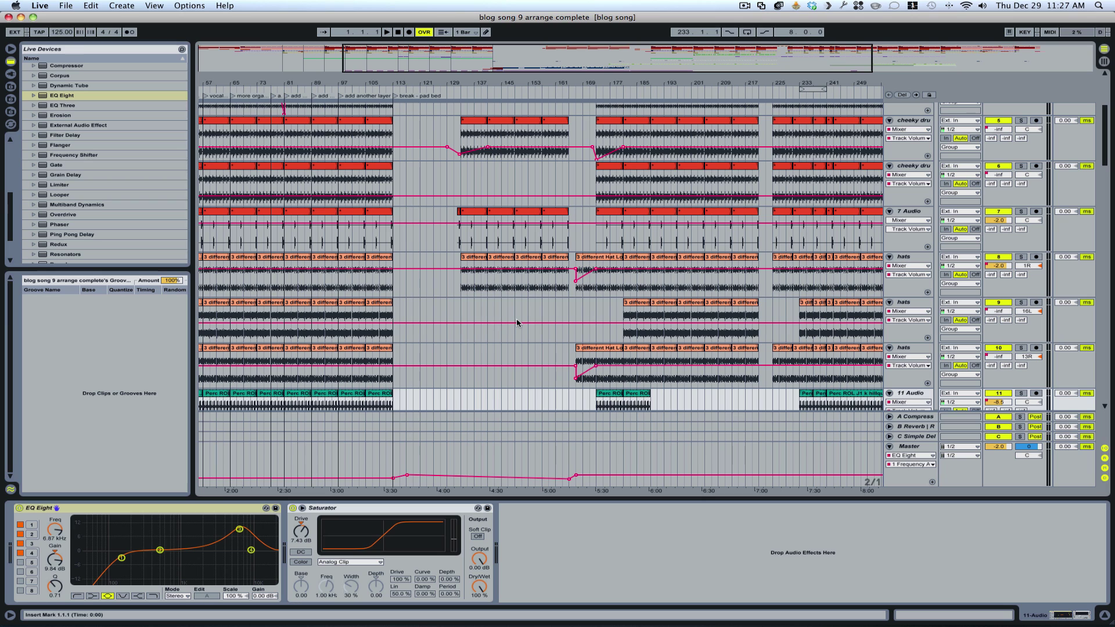
{"action": "scroll", "coordinate": [521, 322], "scroll_direction": "down", "scroll_amount": 5}
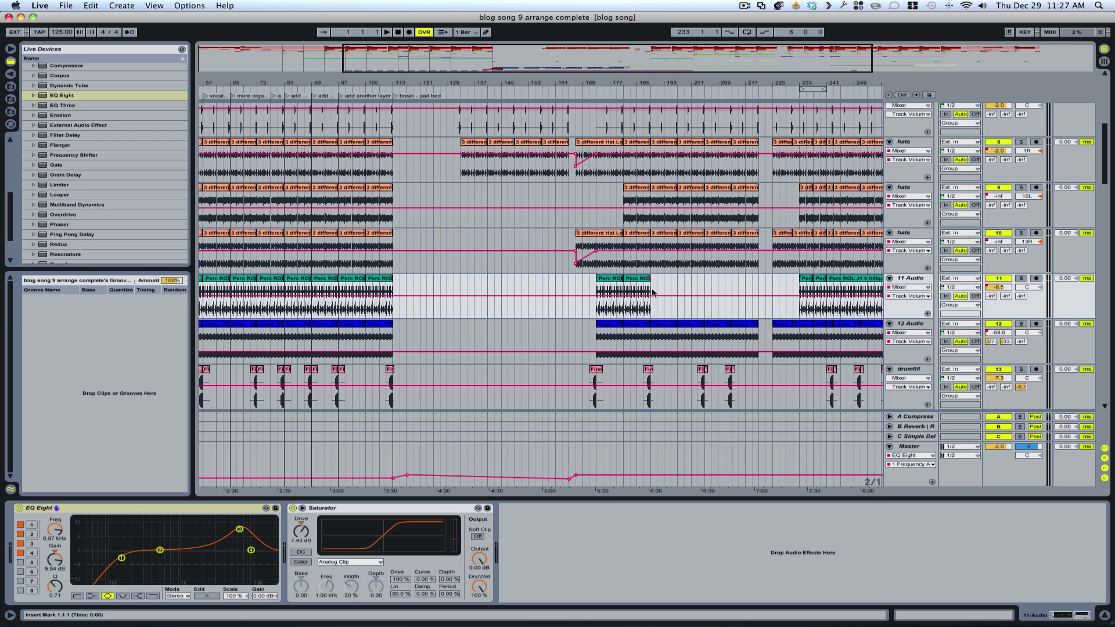
{"action": "scroll", "coordinate": [676, 286], "scroll_direction": "down", "scroll_amount": 3}
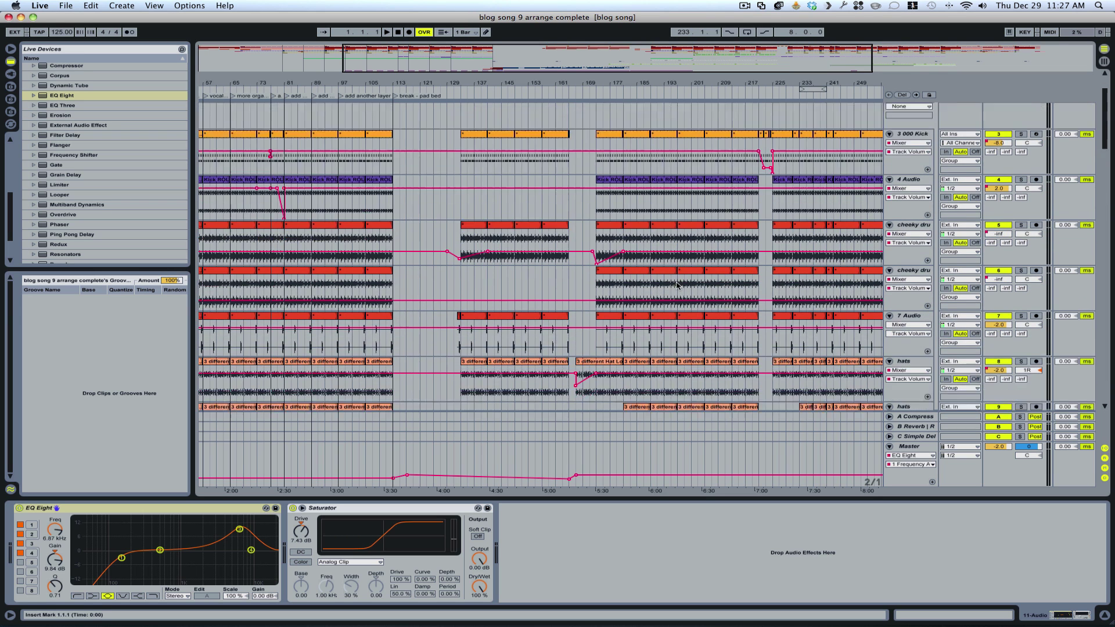
Review the second main section from the kick down to the andy loops and 20 Operator tracks, ending in the Session View.
{"action": "scroll", "coordinate": [677, 286], "scroll_direction": "up", "scroll_amount": 8}
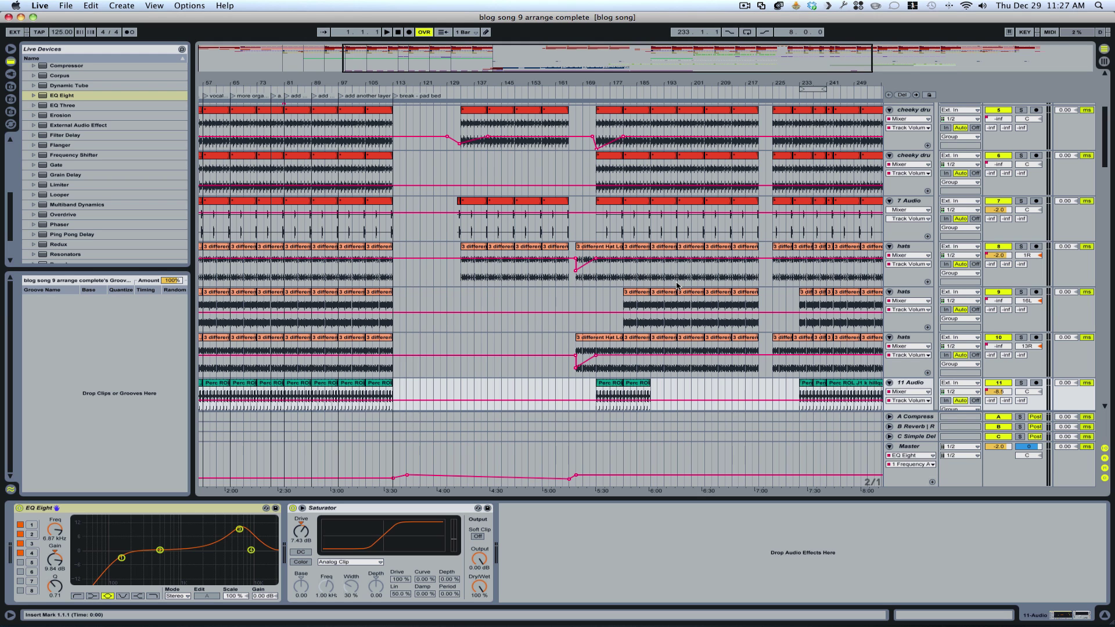
{"action": "scroll", "coordinate": [771, 286], "scroll_direction": "down", "scroll_amount": 5}
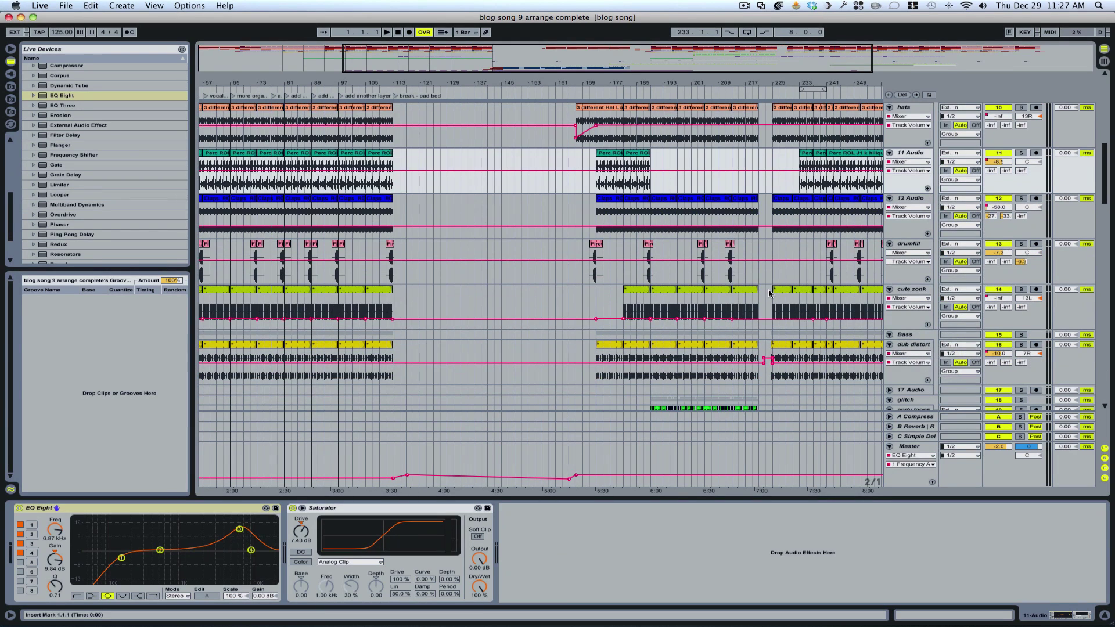
{"action": "scroll", "coordinate": [692, 356], "scroll_direction": "down", "scroll_amount": 4}
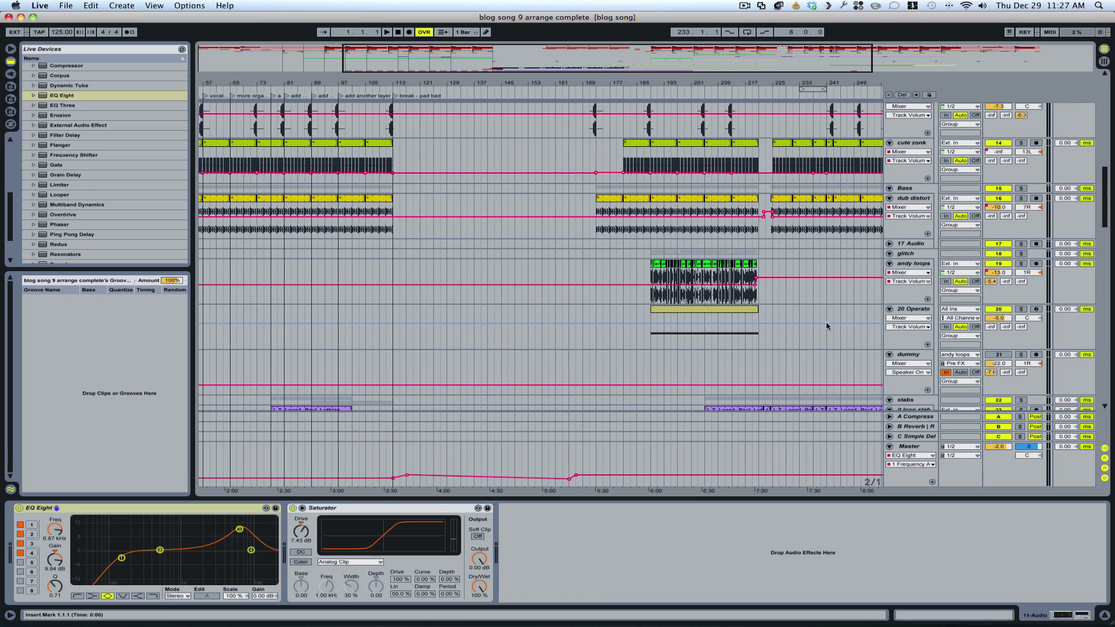
{"action": "scroll", "coordinate": [809, 326], "scroll_direction": "up", "scroll_amount": 1}
{"action": "scroll", "coordinate": [809, 325], "scroll_direction": "up", "scroll_amount": 5}
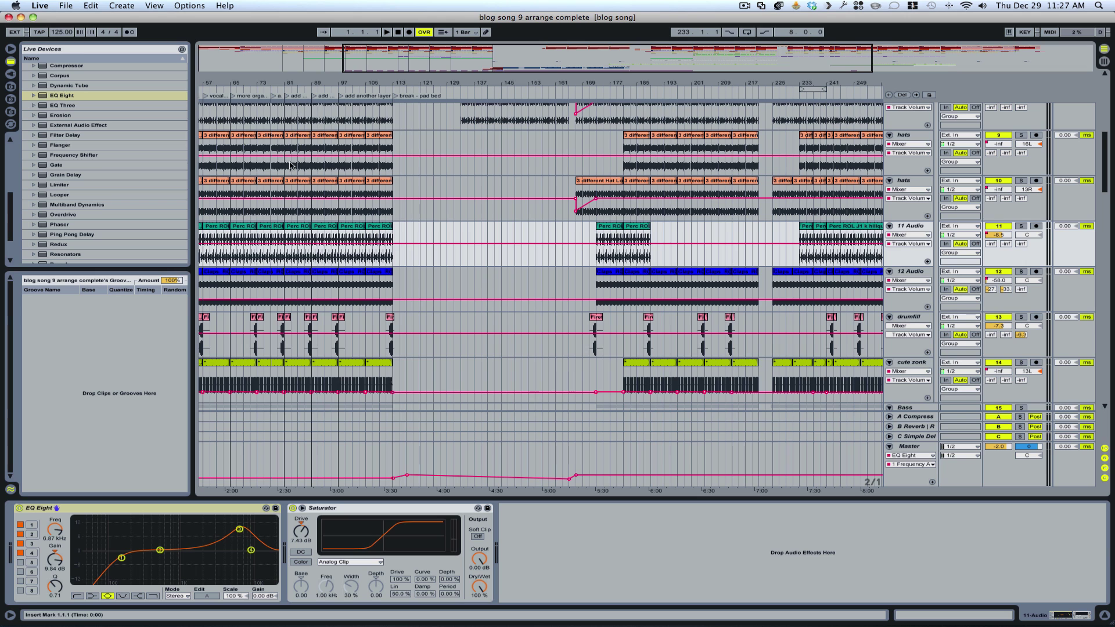
{"action": "scroll", "coordinate": [290, 165], "scroll_direction": "up", "scroll_amount": 5}
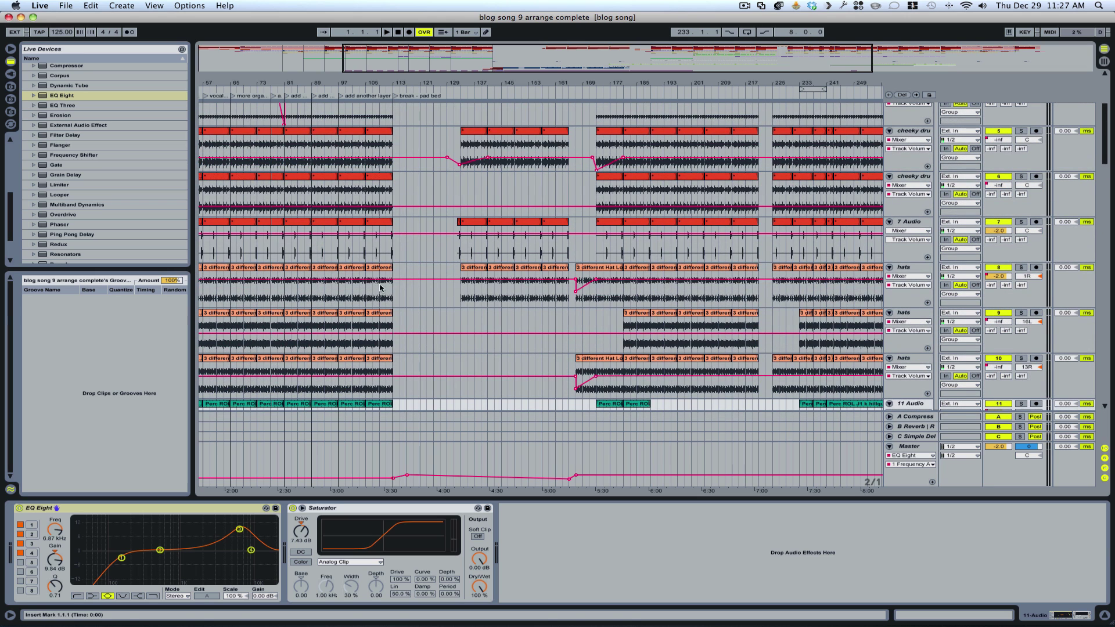
{"action": "scroll", "coordinate": [380, 287], "scroll_direction": "down", "scroll_amount": 5}
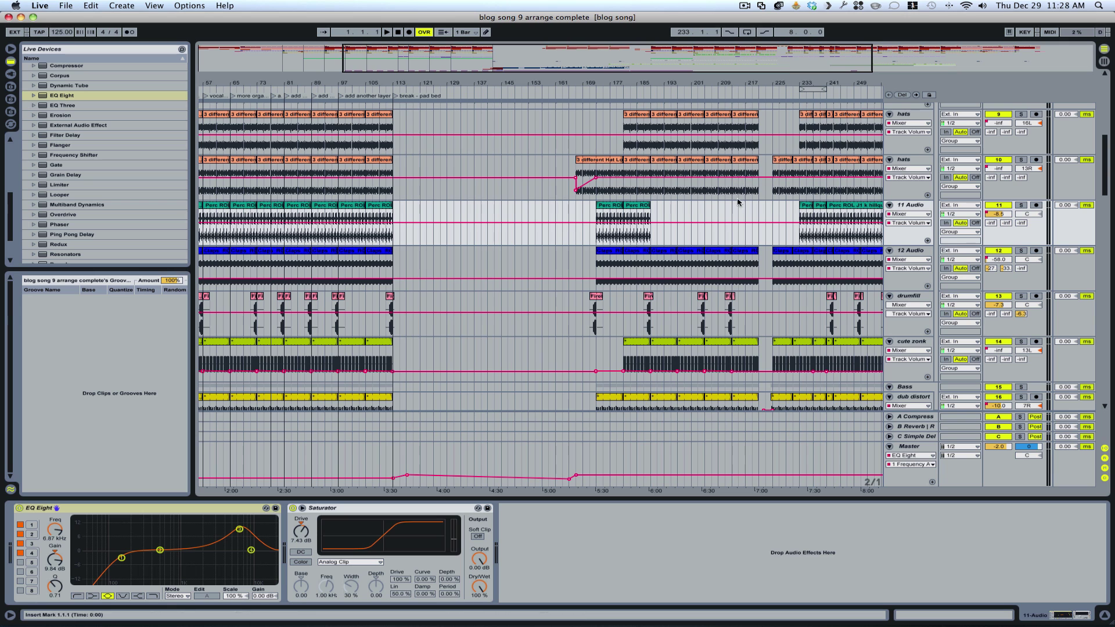
{"action": "scroll", "coordinate": [738, 201], "scroll_direction": "down", "scroll_amount": 2}
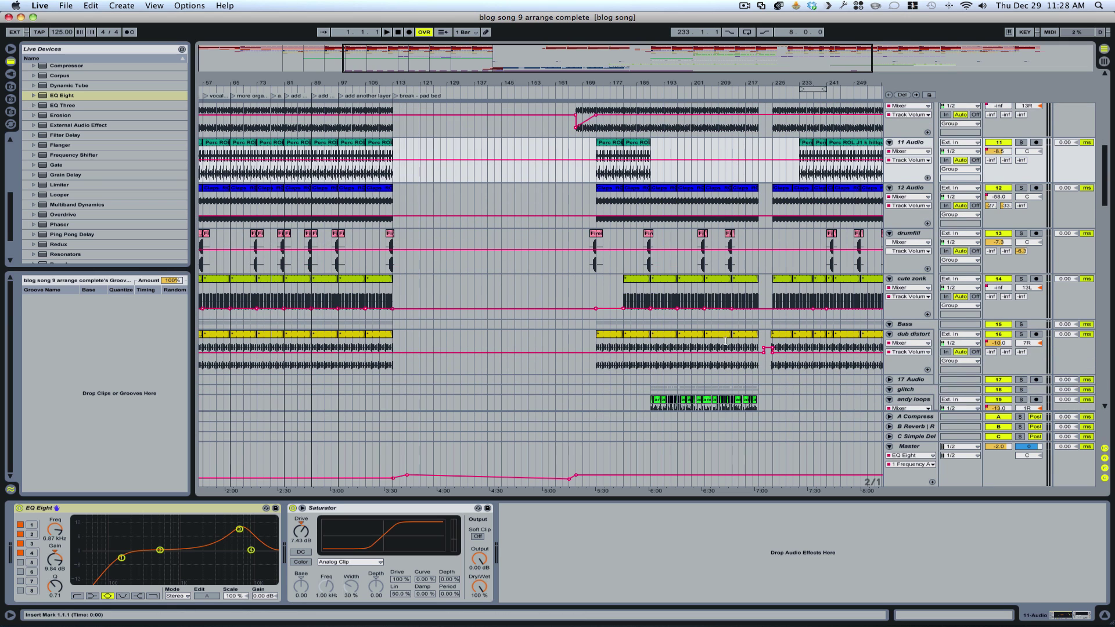
{"action": "key", "text": "Tab"}
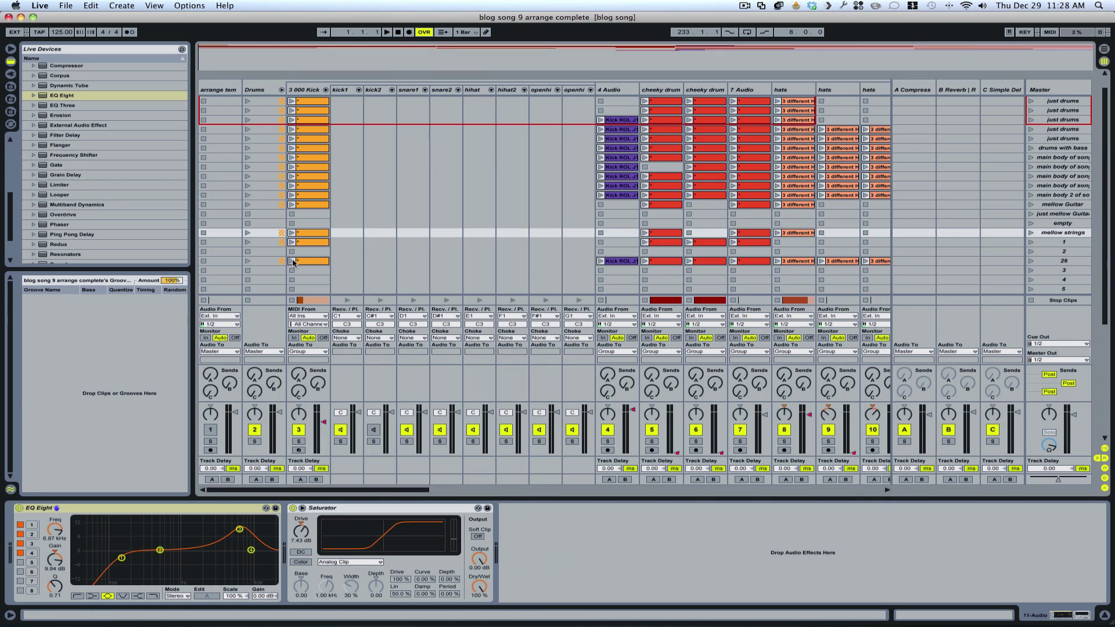
Look over the remaining Session View clips, return to the Arrangement View and inspect the Master track's EQ Eight frequency automation.
{"action": "scroll", "coordinate": [859, 237], "scroll_direction": "right", "scroll_amount": 10}
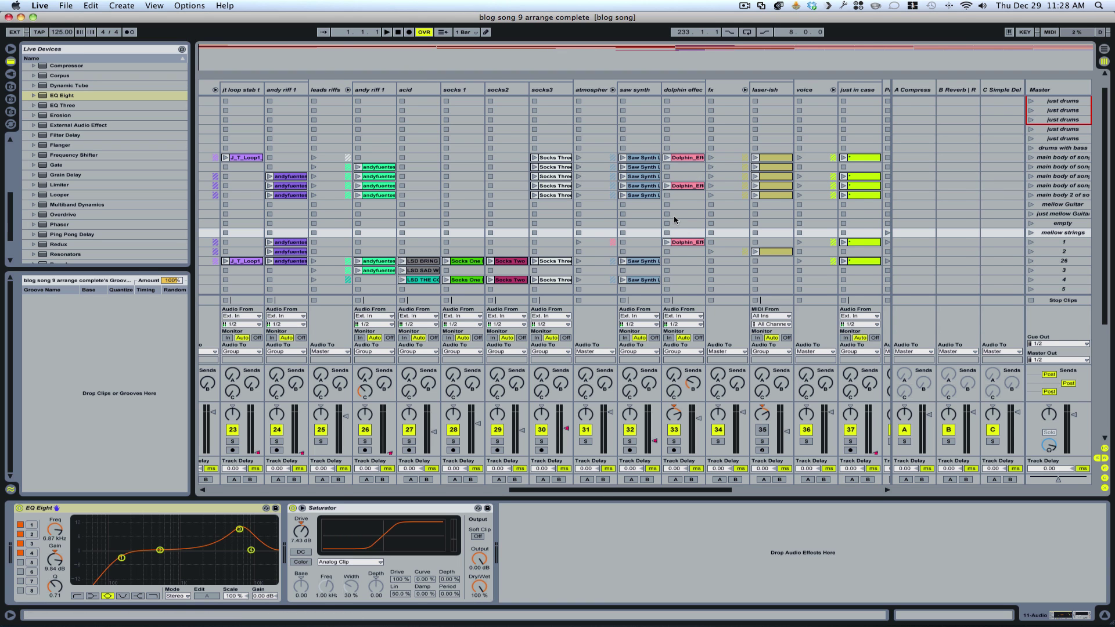
{"action": "key", "text": "Tab"}
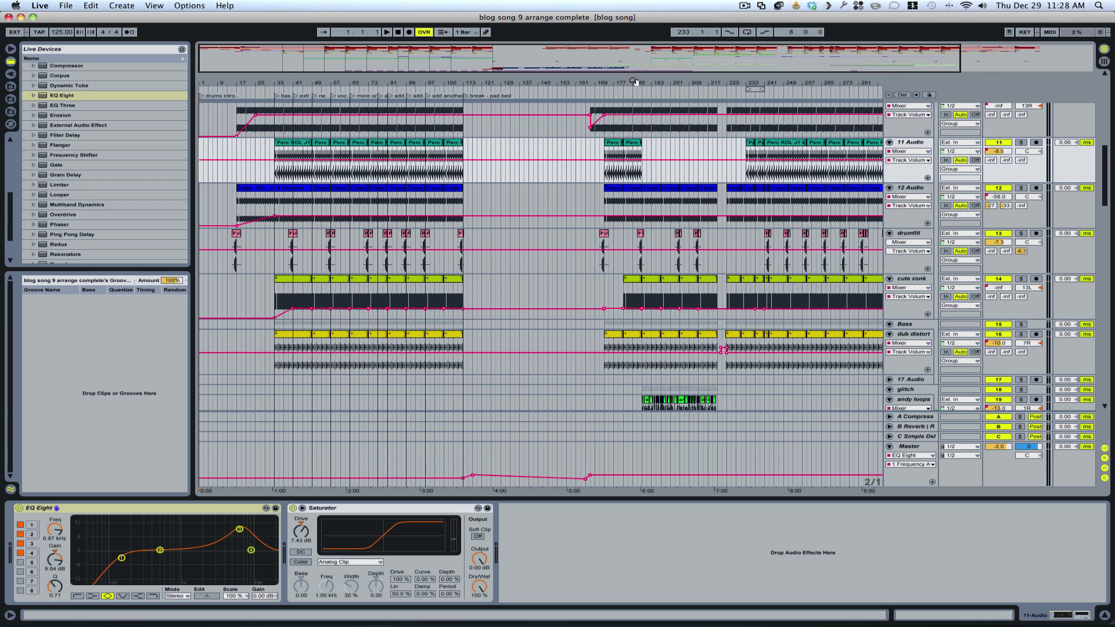
{"action": "key", "text": "minus"}
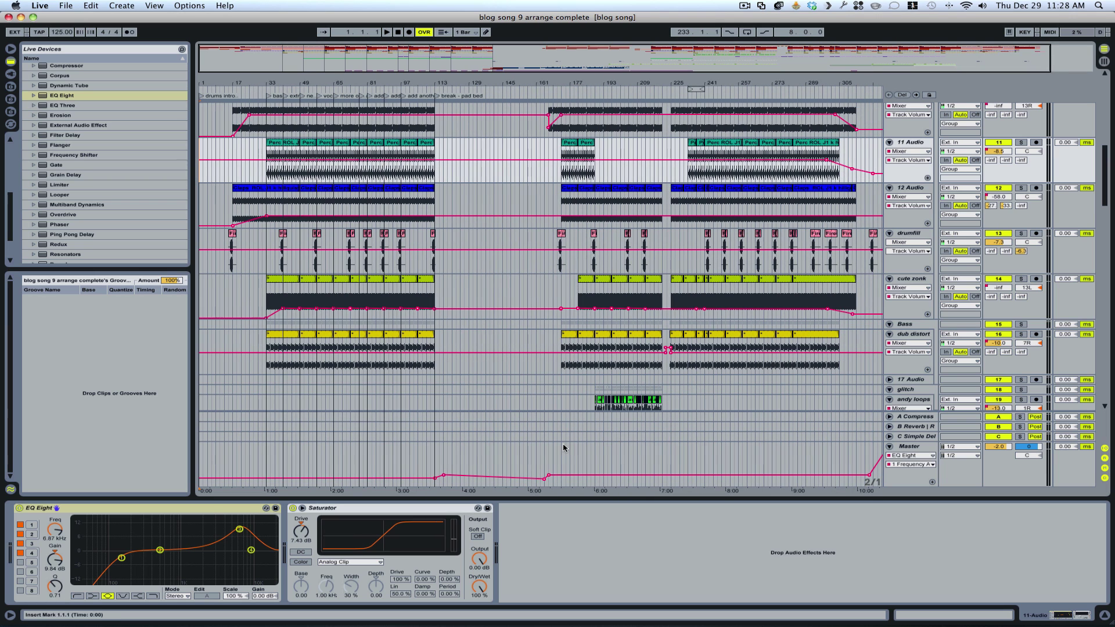
{"action": "left_click", "coordinate": [918, 448]}
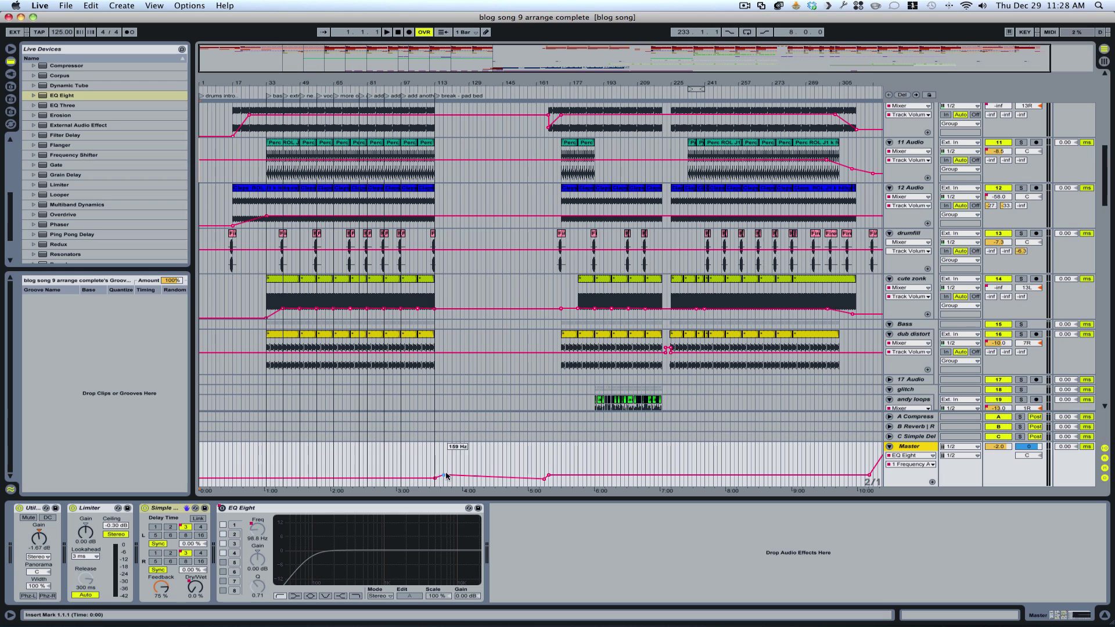
{"action": "mouse_move", "coordinate": [438, 479]}
{"action": "scroll", "coordinate": [784, 481], "scroll_direction": "right", "scroll_amount": 2}
{"action": "scroll", "coordinate": [203, 302], "scroll_direction": "left", "scroll_amount": 2}
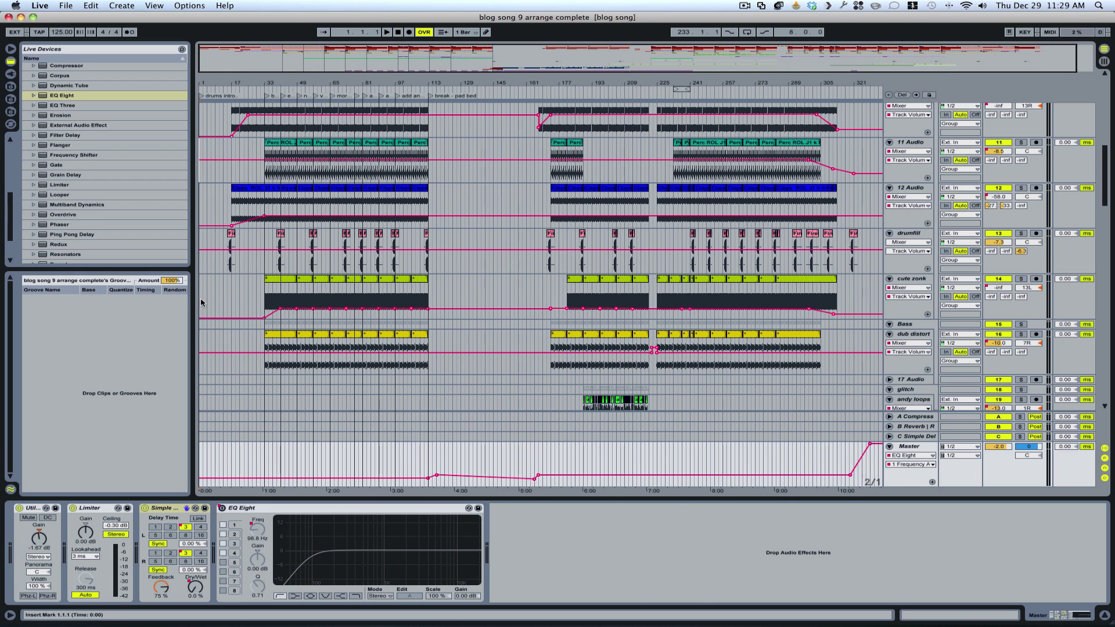
Play the song from the drums intro while following how the kick, hats, percussion and bass tracks enter.
{"action": "left_click", "coordinate": [202, 303]}
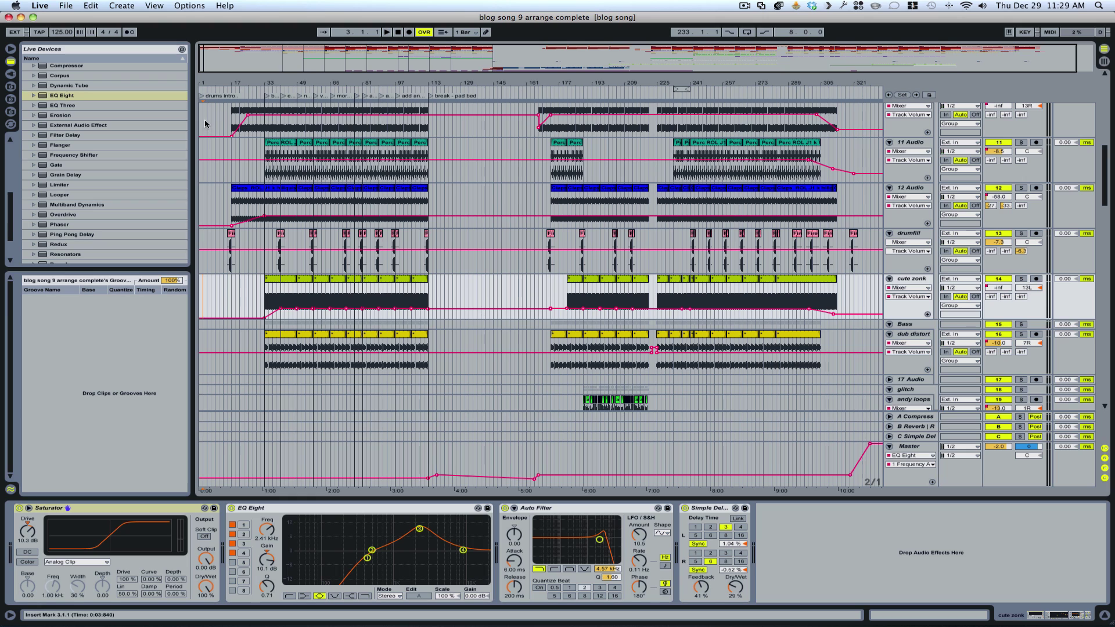
{"action": "left_click", "coordinate": [387, 33]}
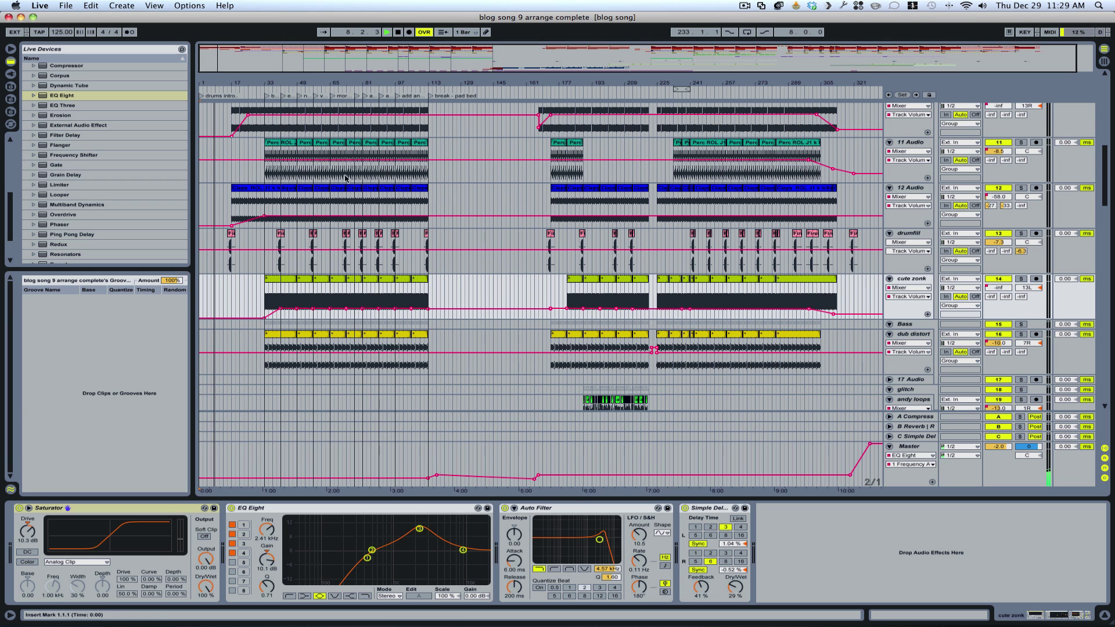
{"action": "scroll", "coordinate": [343, 175], "scroll_direction": "up", "scroll_amount": 10}
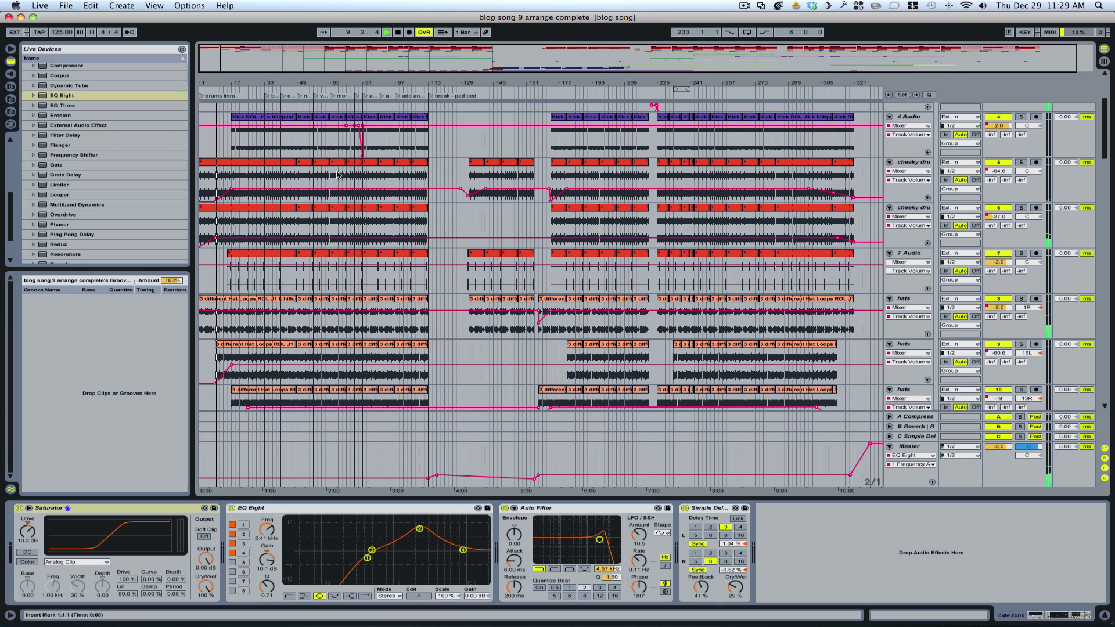
{"action": "scroll", "coordinate": [337, 174], "scroll_direction": "up", "scroll_amount": 5}
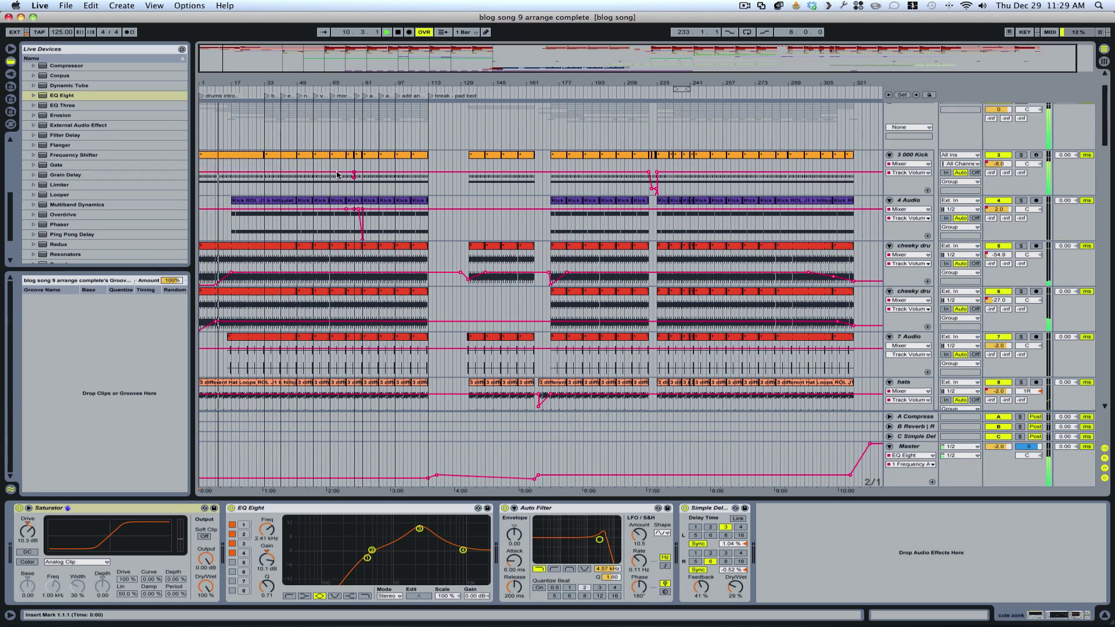
{"action": "scroll", "coordinate": [337, 175], "scroll_direction": "up", "scroll_amount": 1}
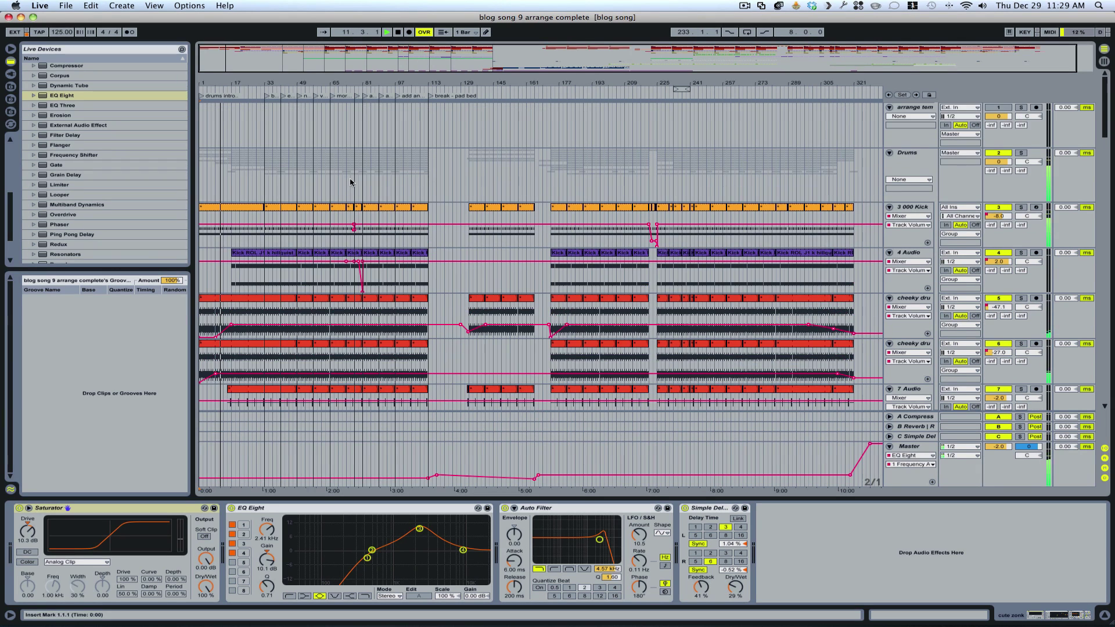
{"action": "scroll", "coordinate": [351, 184], "scroll_direction": "down", "scroll_amount": 2}
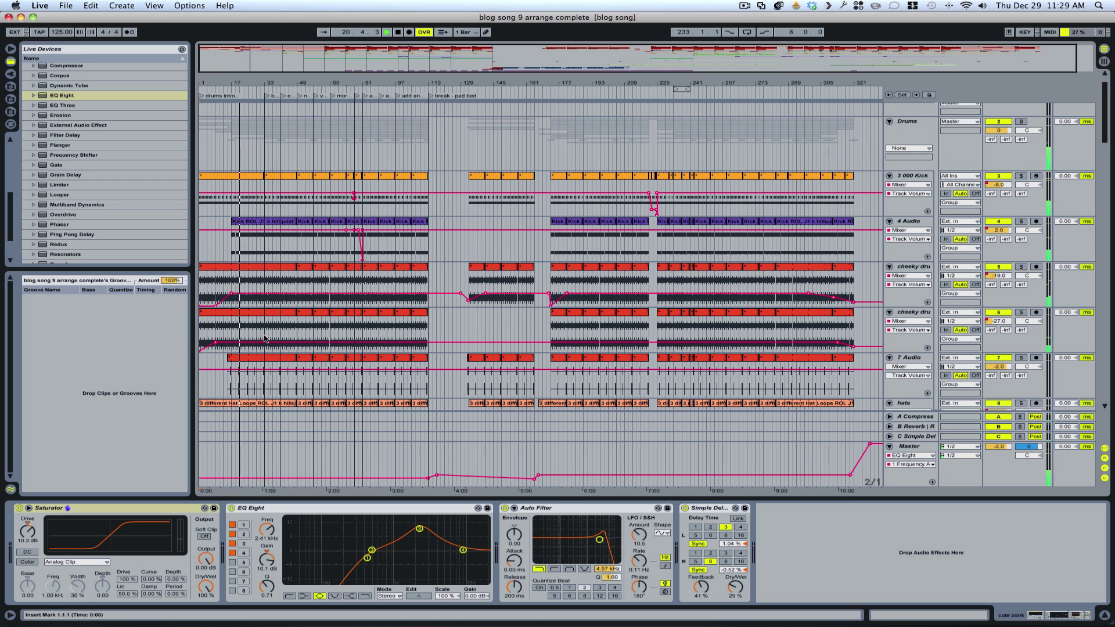
{"action": "scroll", "coordinate": [260, 329], "scroll_direction": "down", "scroll_amount": 8}
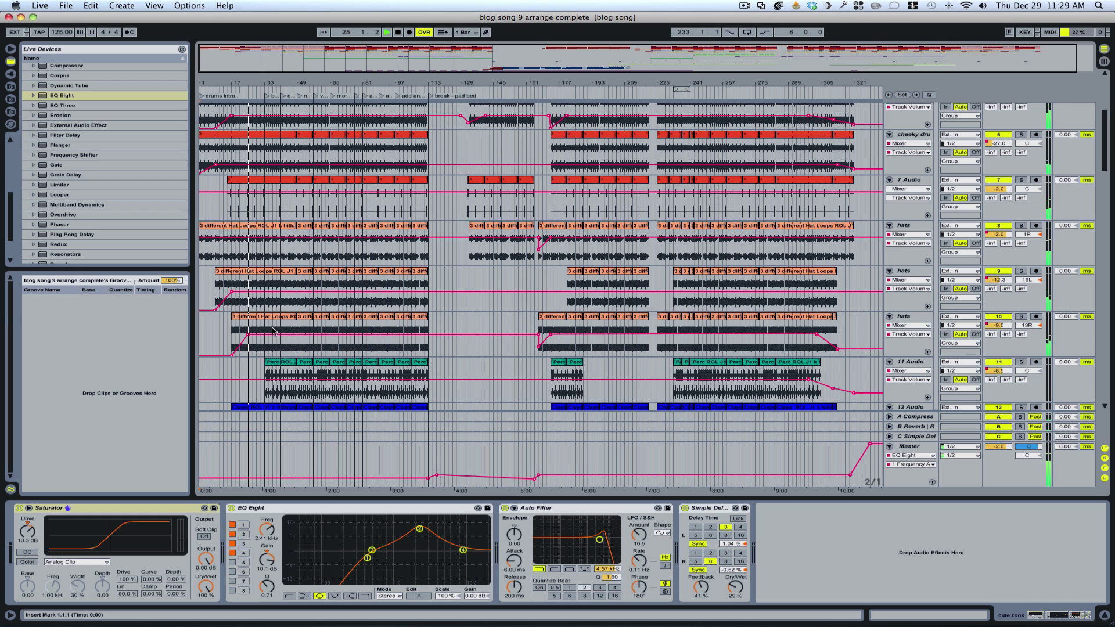
{"action": "scroll", "coordinate": [270, 331], "scroll_direction": "down", "scroll_amount": 3}
{"action": "scroll", "coordinate": [273, 331], "scroll_direction": "down", "scroll_amount": 5}
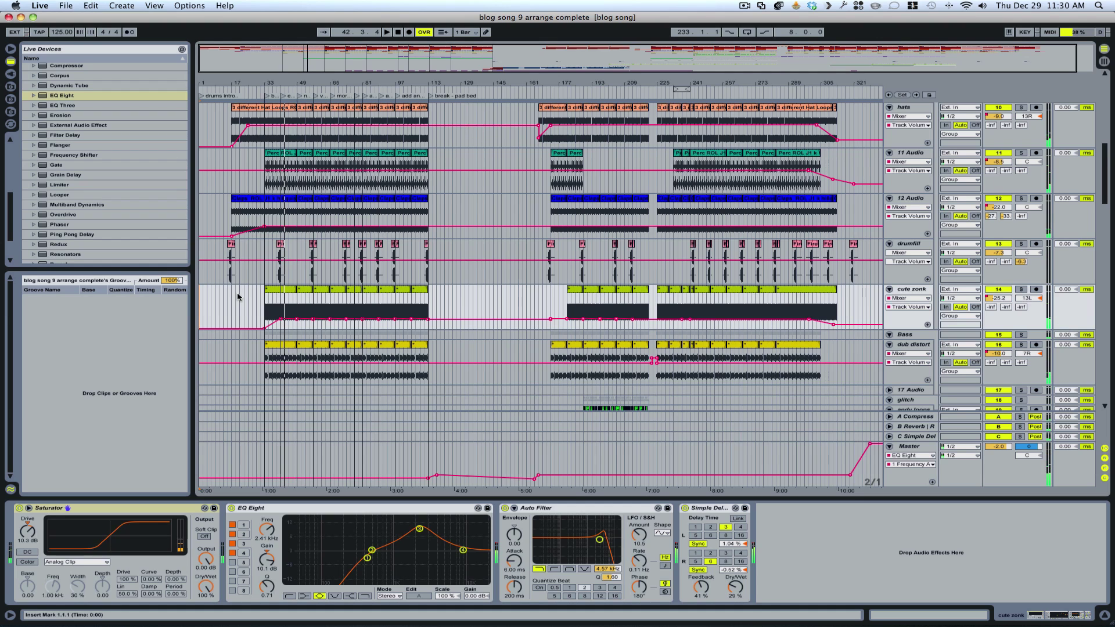
Play the song from bar 49 and briefly solo the andy riff 1 track in the leads riffs group.
{"action": "key", "text": "space"}
{"action": "left_click", "coordinate": [307, 124]}
{"action": "key", "text": "plus"}
{"action": "scroll", "coordinate": [303, 152], "scroll_direction": "down", "scroll_amount": 10}
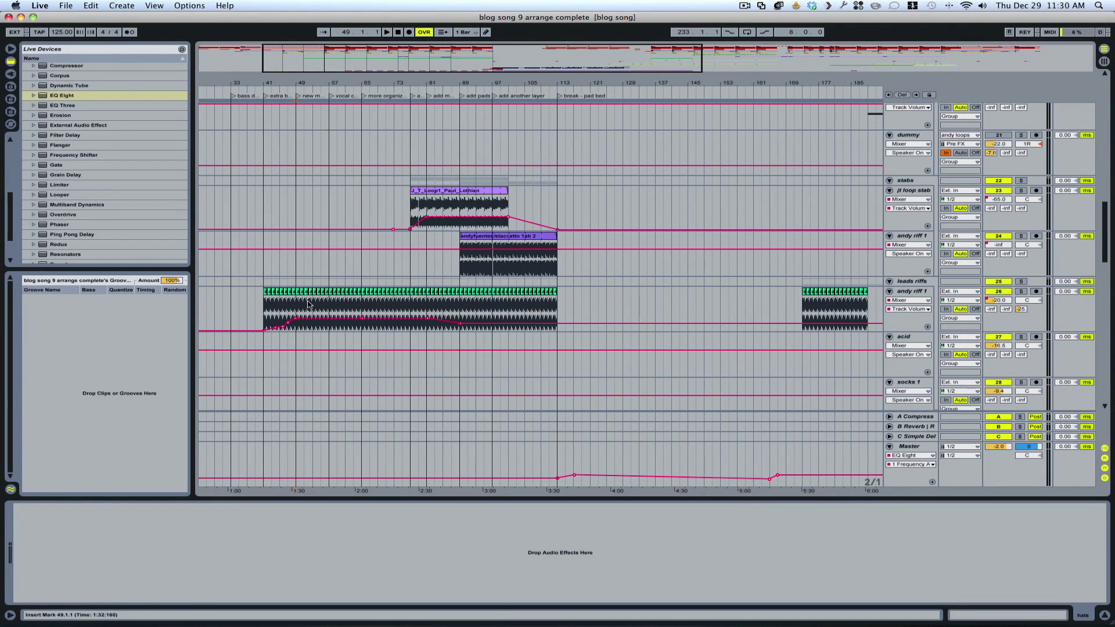
{"action": "key", "text": "space"}
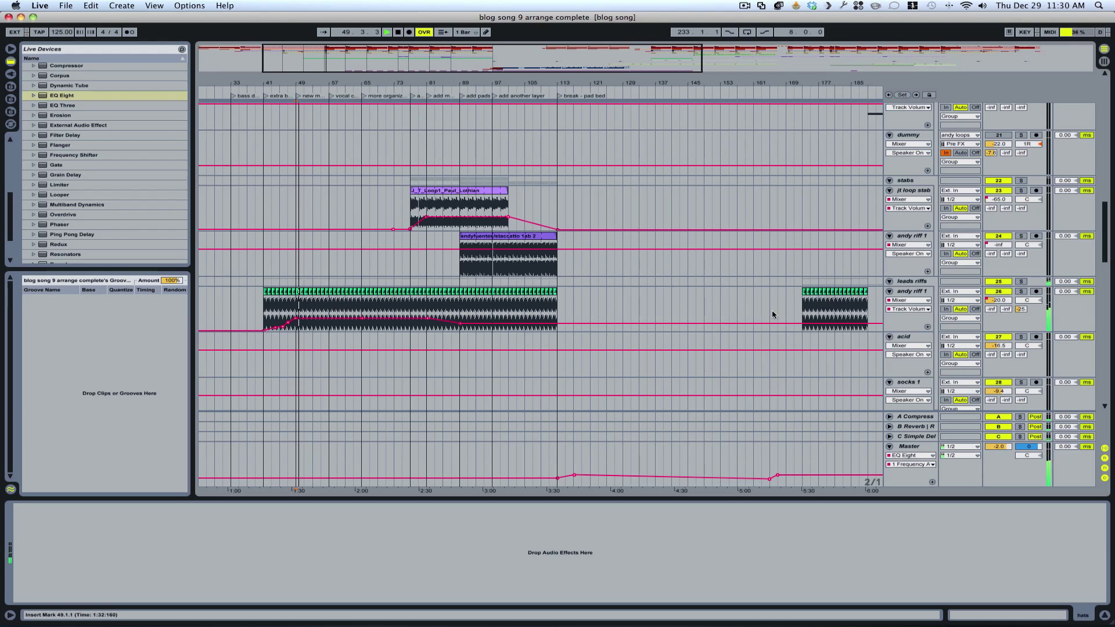
{"action": "left_click", "coordinate": [1021, 293]}
{"action": "left_click", "coordinate": [1021, 292]}
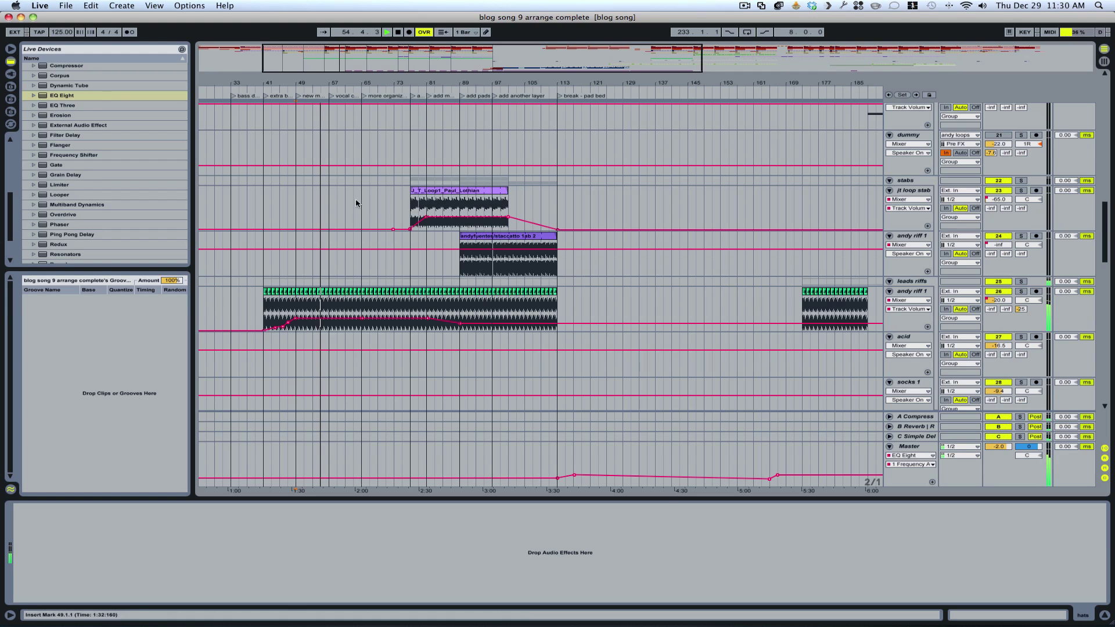
Check the drum fills and bass under the riff, and play from bar 77 where the jt loop stab clip starts.
{"action": "scroll", "coordinate": [395, 187], "scroll_direction": "up", "scroll_amount": 8}
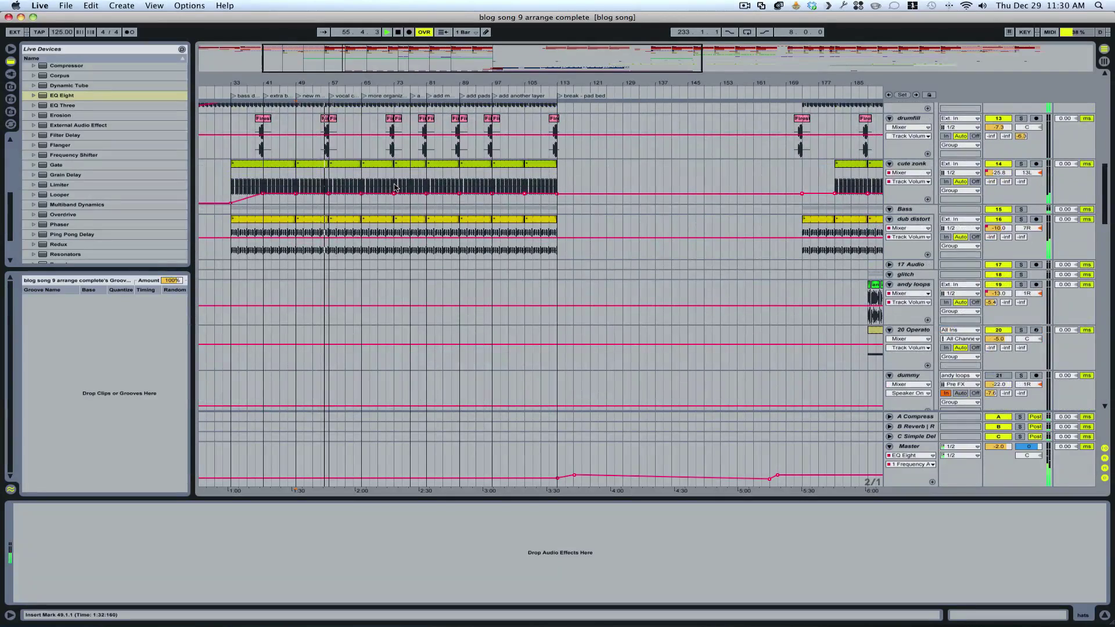
{"action": "scroll", "coordinate": [395, 187], "scroll_direction": "up", "scroll_amount": 5}
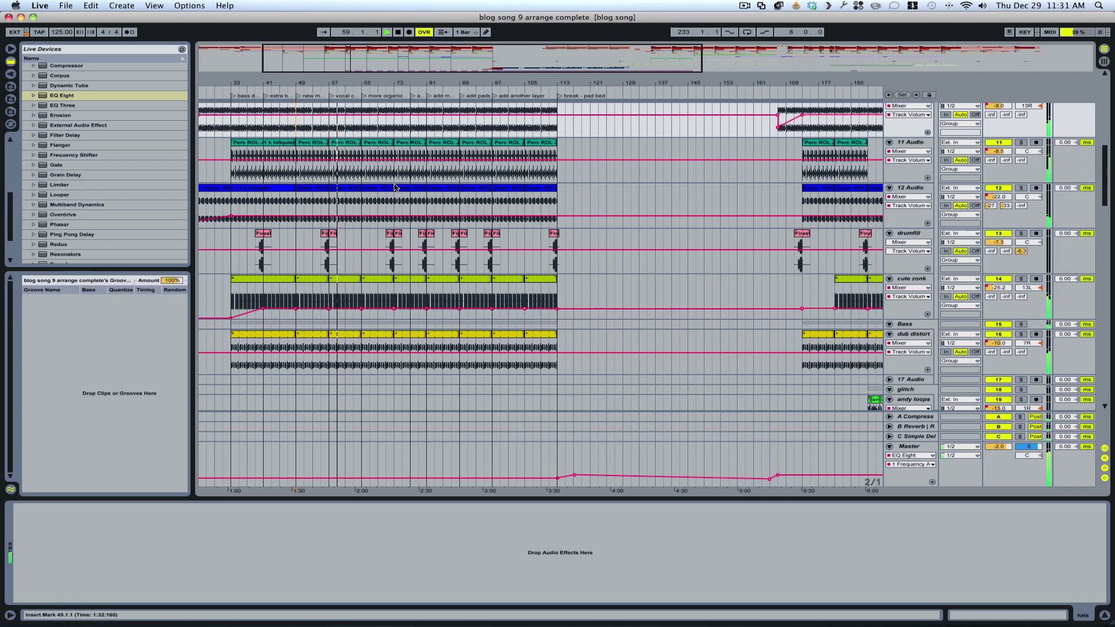
{"action": "scroll", "coordinate": [372, 272], "scroll_direction": "down", "scroll_amount": 2}
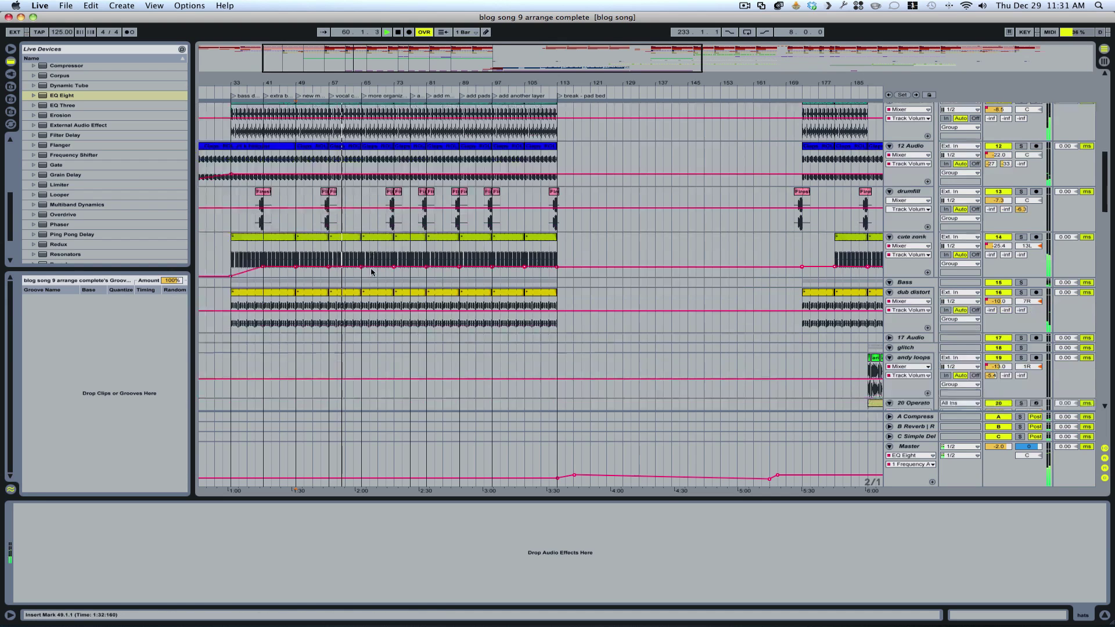
{"action": "scroll", "coordinate": [372, 272], "scroll_direction": "down", "scroll_amount": 10}
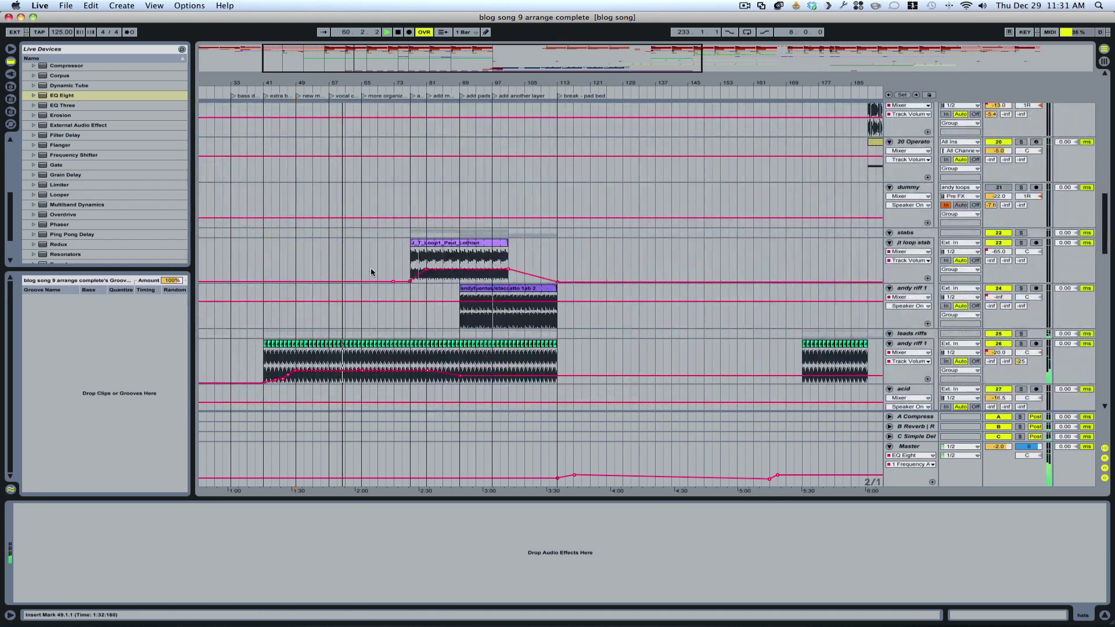
{"action": "left_click", "coordinate": [414, 273]}
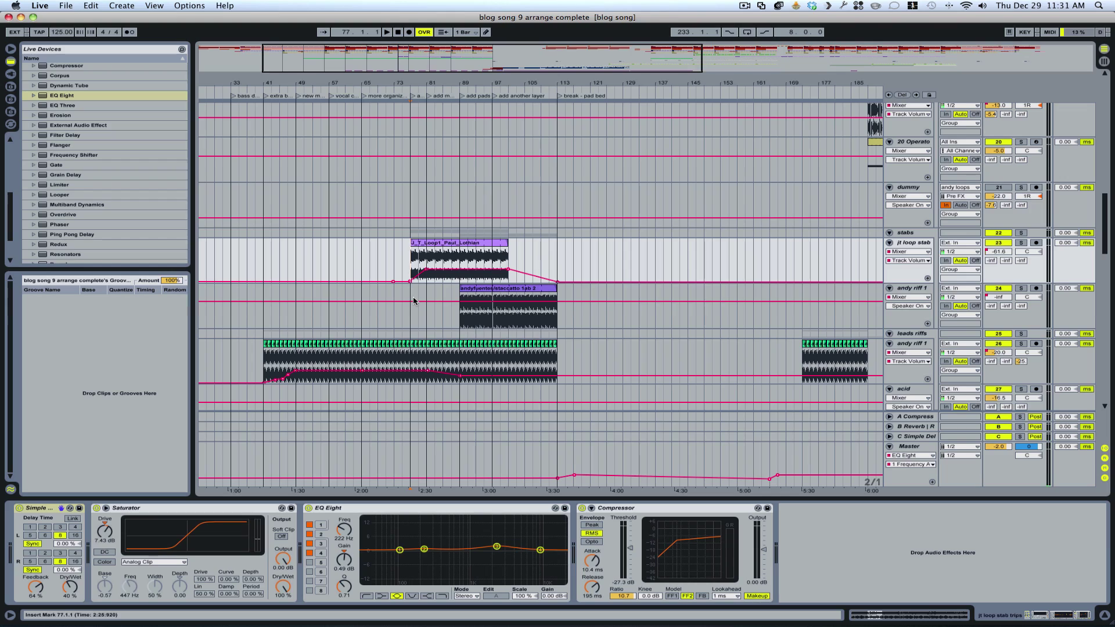
{"action": "key", "text": "space"}
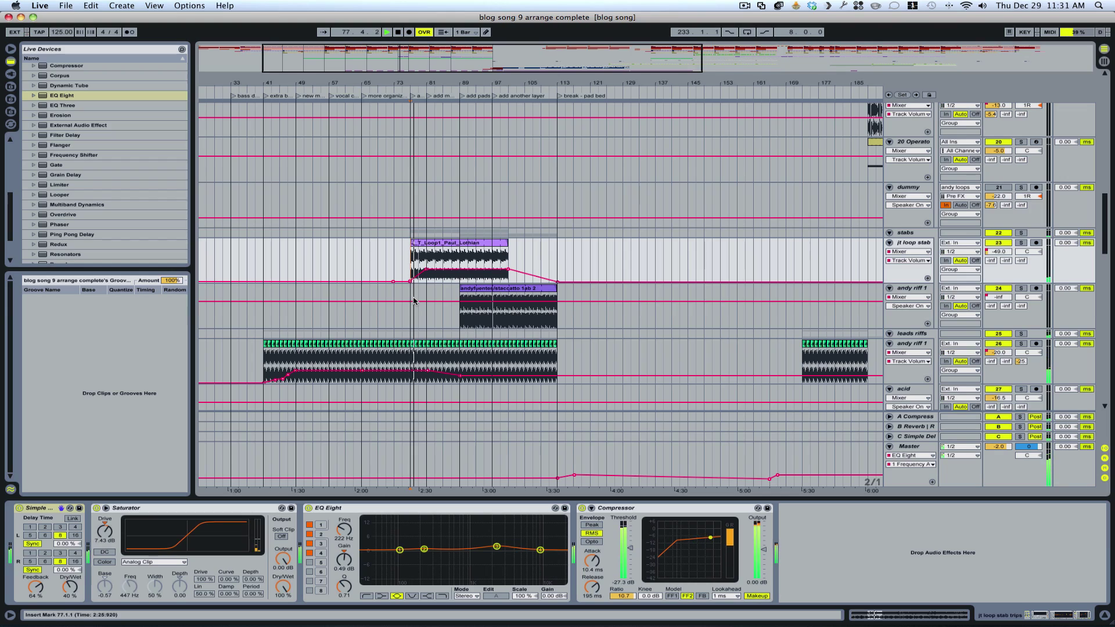
Look through the lower tracks down to unsorted 2 and back to the bass tracks during playback.
{"action": "scroll", "coordinate": [416, 418], "scroll_direction": "down", "scroll_amount": 10}
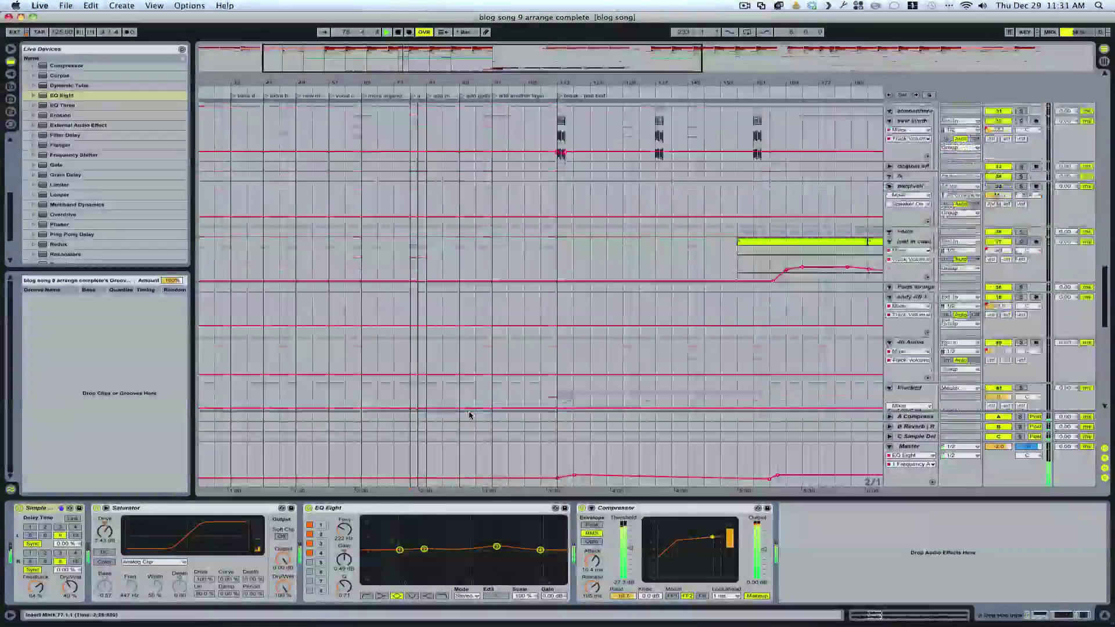
{"action": "scroll", "coordinate": [471, 414], "scroll_direction": "down", "scroll_amount": 10}
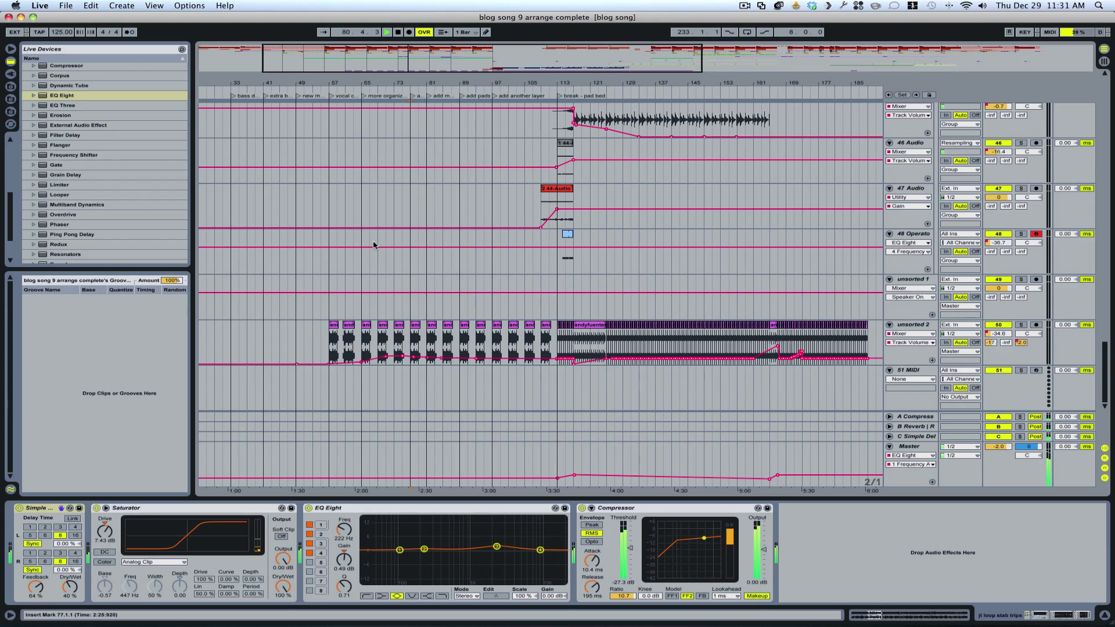
{"action": "scroll", "coordinate": [374, 244], "scroll_direction": "up", "scroll_amount": 15}
{"action": "scroll", "coordinate": [374, 244], "scroll_direction": "up", "scroll_amount": 15}
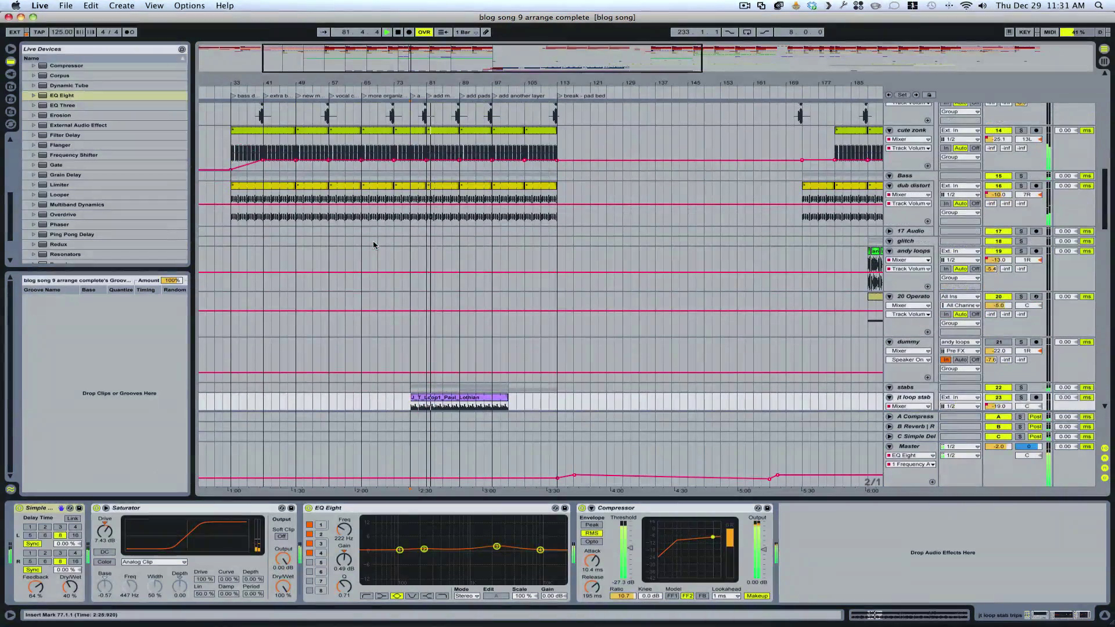
Show the Track Volume automation on the andy riff 1 track in the stabs group.
{"action": "scroll", "coordinate": [600, 299], "scroll_direction": "down", "scroll_amount": 4}
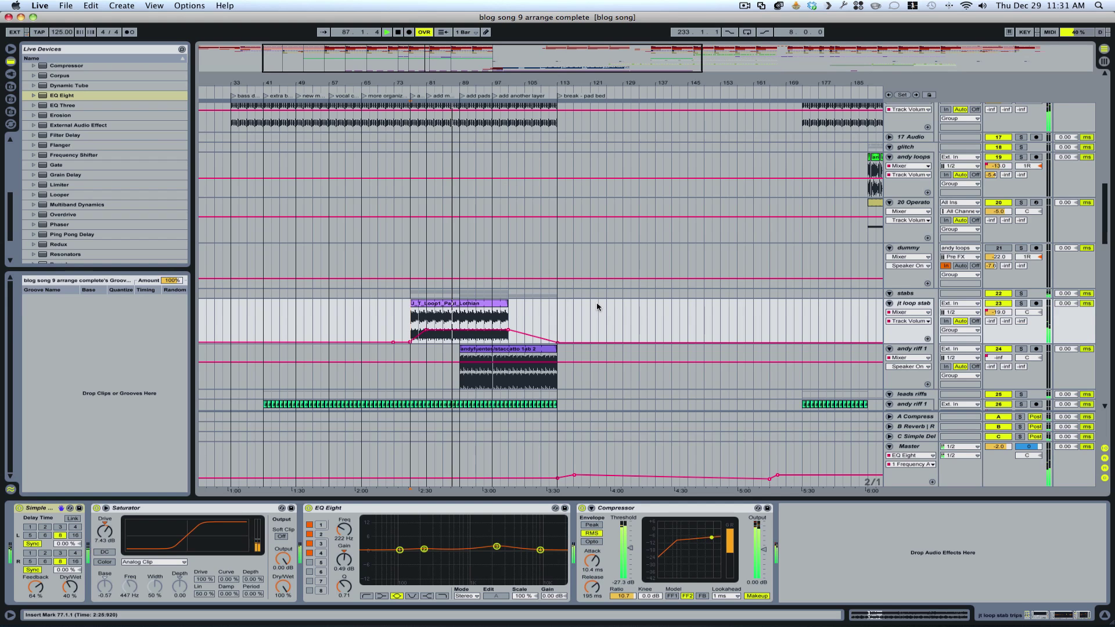
{"action": "left_click", "coordinate": [904, 373]}
{"action": "left_click", "coordinate": [907, 390]}
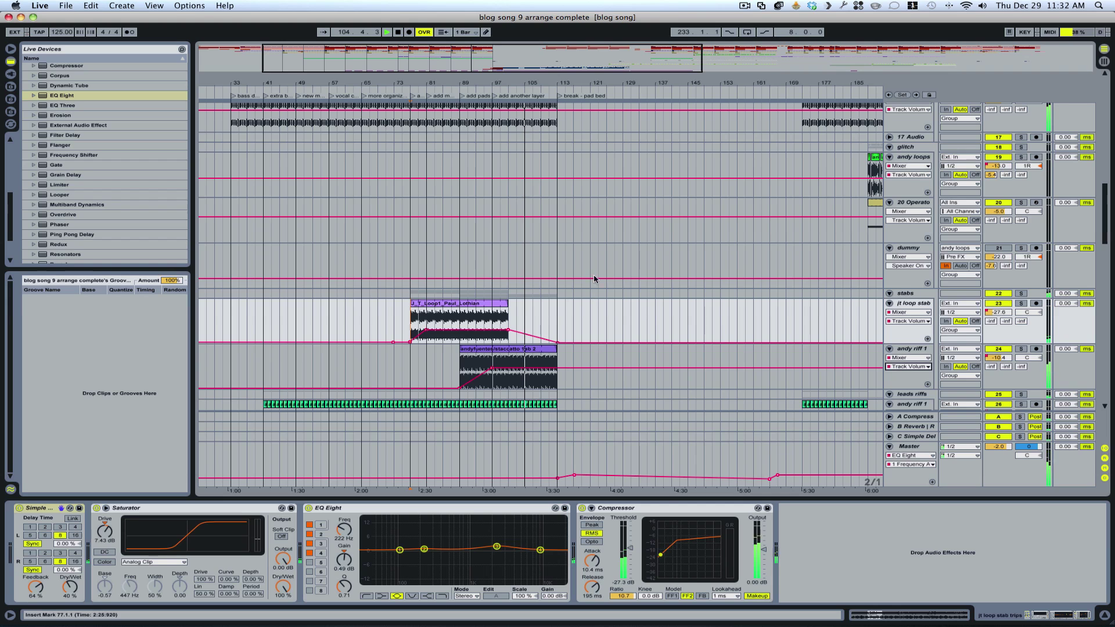
Stop playback and place the insert marker at bar 111 on the drumfill track, just before the break.
{"action": "left_click_drag", "start_coordinate": [594, 85], "coordinate": [590, 180]}
{"action": "scroll", "coordinate": [590, 180], "scroll_direction": "up", "scroll_amount": 5}
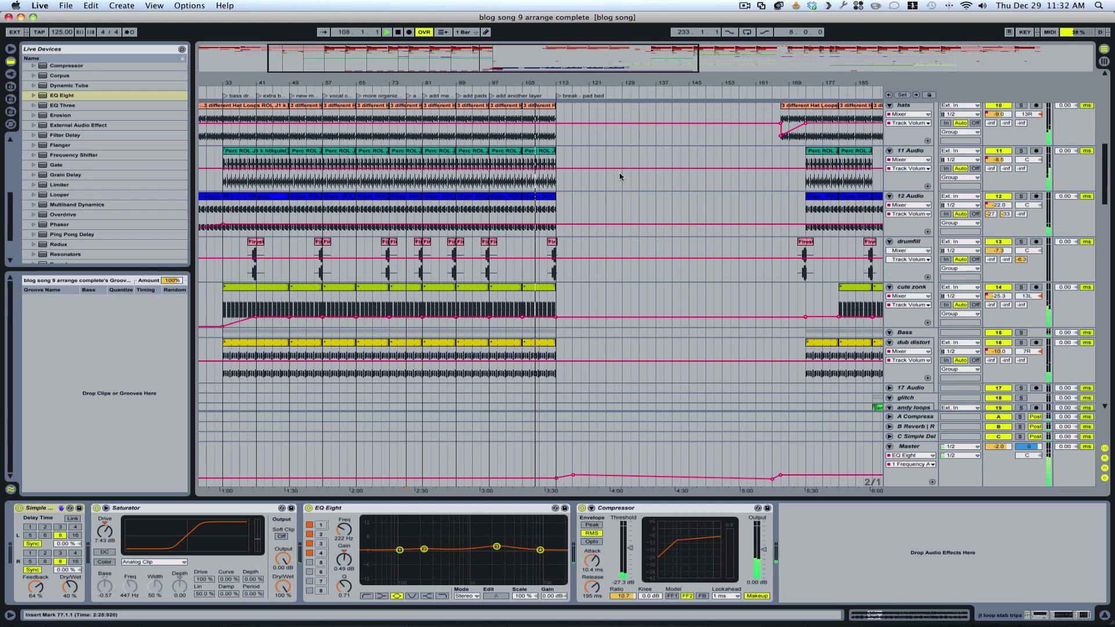
{"action": "key", "text": "space"}
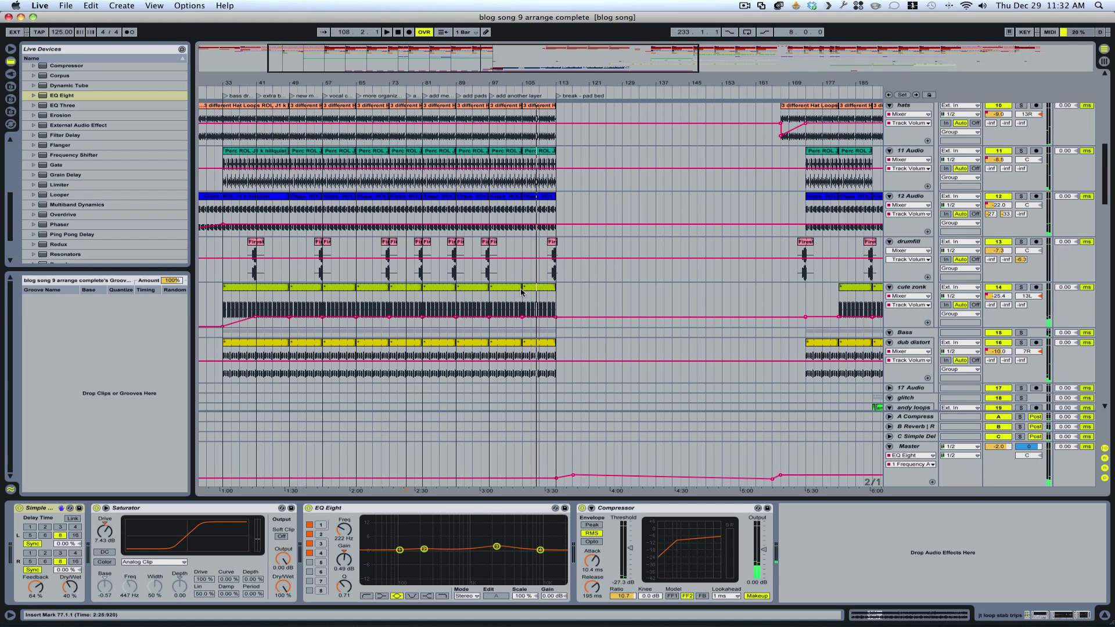
{"action": "left_click", "coordinate": [547, 254]}
{"action": "key", "text": "Right"}
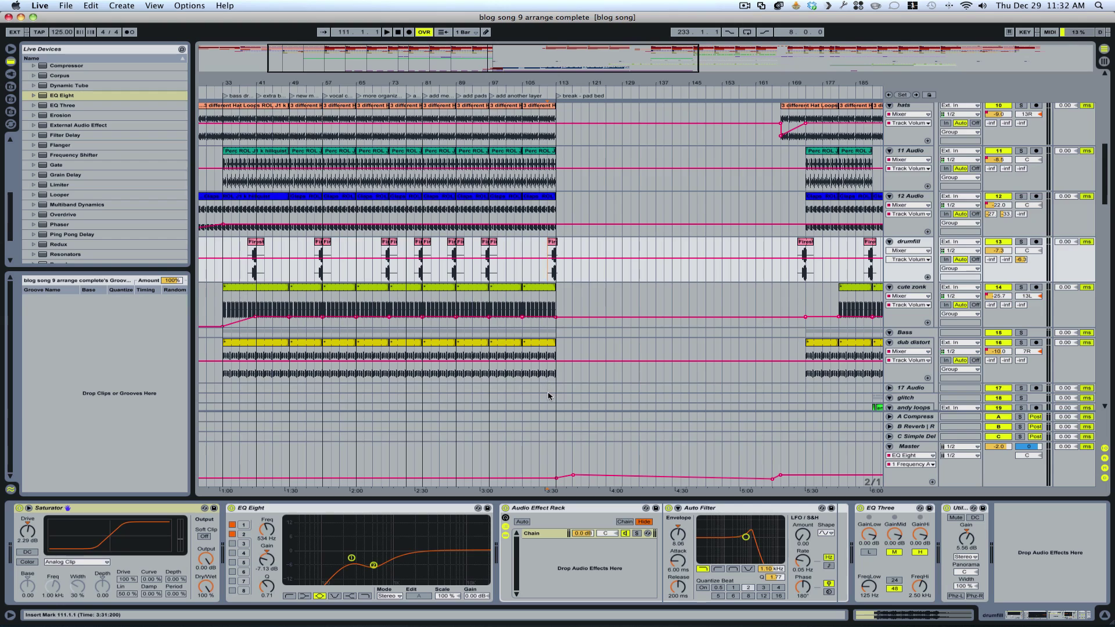
Compare the drum and bass tracks that stop at the break with the guitar and resampled tracks that begin there.
{"action": "scroll", "coordinate": [548, 391], "scroll_direction": "down", "scroll_amount": 3}
{"action": "scroll", "coordinate": [549, 397], "scroll_direction": "up", "scroll_amount": 4}
{"action": "scroll", "coordinate": [549, 397], "scroll_direction": "up", "scroll_amount": 2}
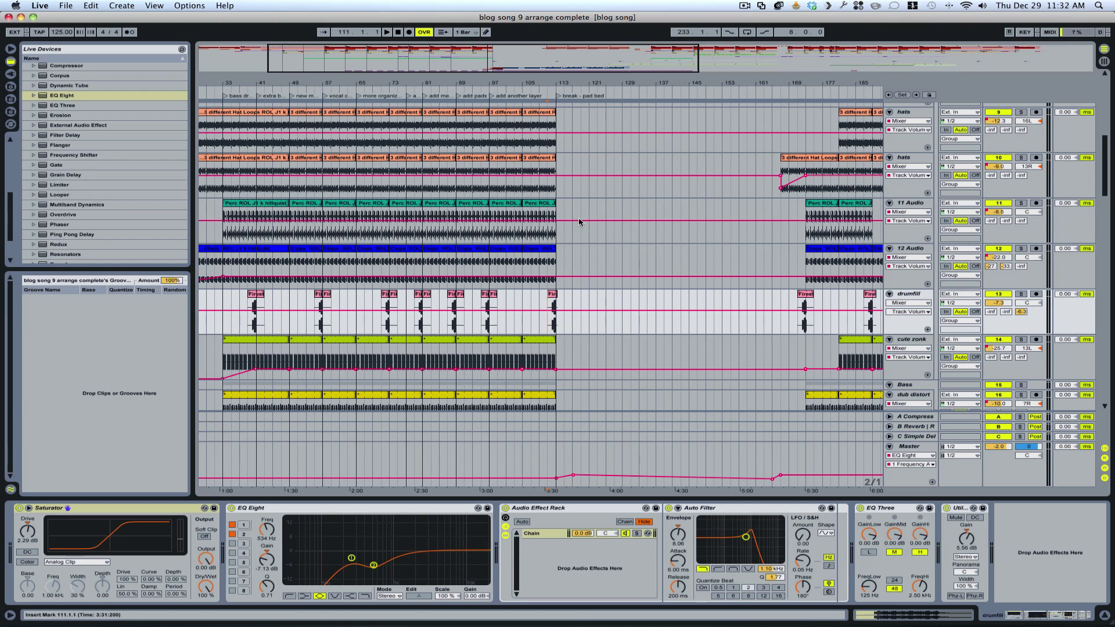
{"action": "scroll", "coordinate": [579, 222], "scroll_direction": "up", "scroll_amount": 10}
{"action": "scroll", "coordinate": [579, 222], "scroll_direction": "down", "scroll_amount": 20}
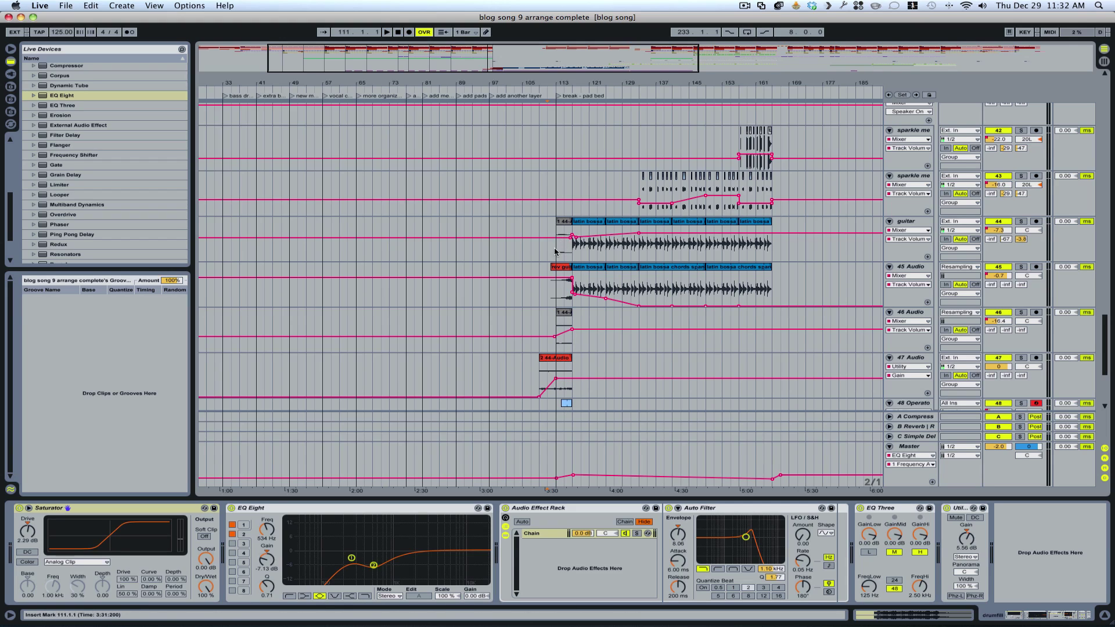
Select the first chord at bar 117 on the guitar track and the rev guitar clip on 45 Audio for closer inspection.
{"action": "left_click", "coordinate": [584, 254]}
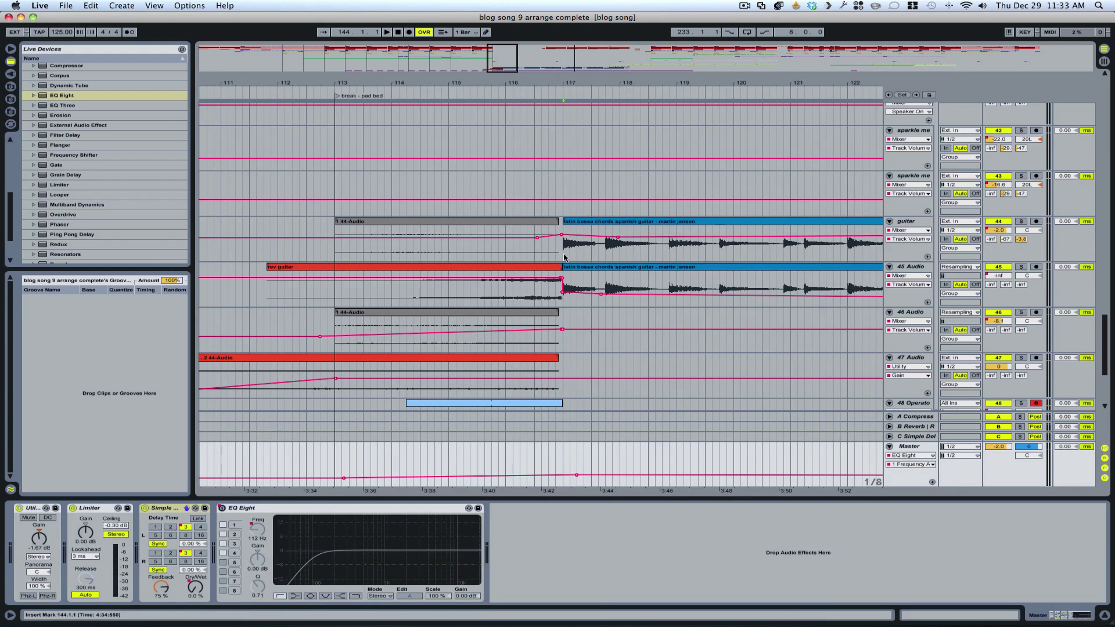
{"action": "left_click_drag", "start_coordinate": [564, 258], "coordinate": [592, 257]}
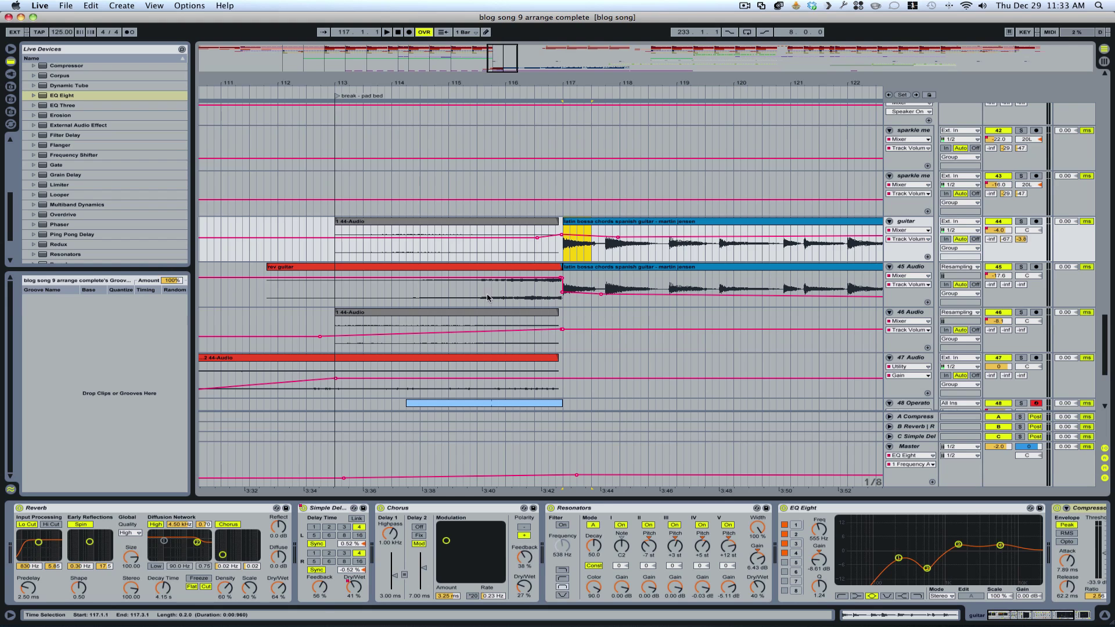
{"action": "left_click", "coordinate": [512, 270]}
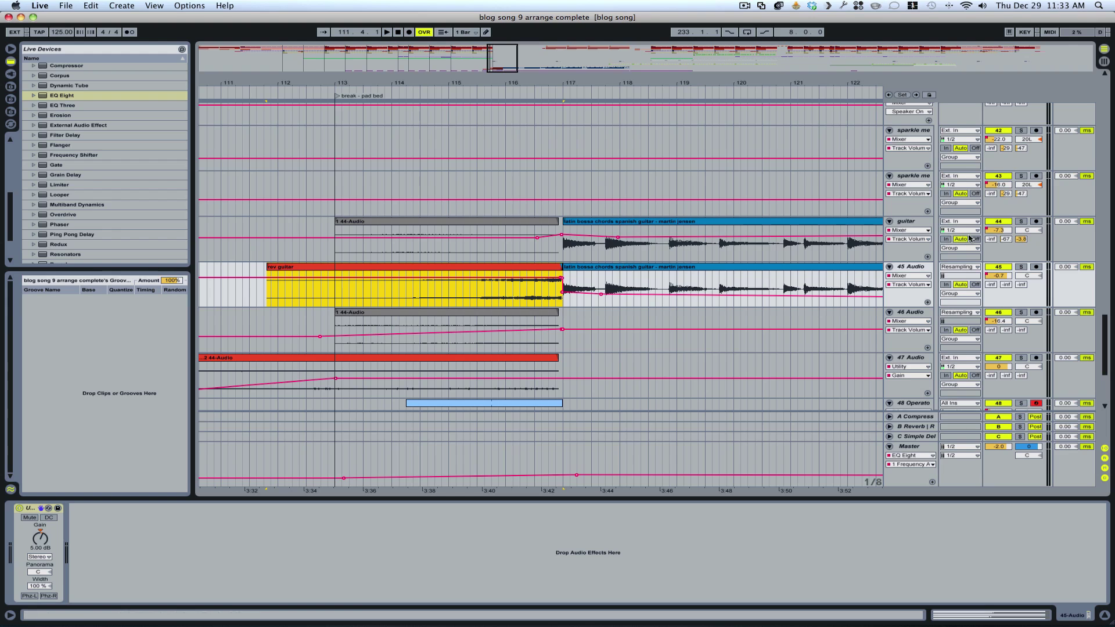
Play the grey 44-Audio clips on the guitar and 46 Audio tracks in solo, each from bar 113.
{"action": "left_click", "coordinate": [1021, 224]}
{"action": "left_click", "coordinate": [355, 254]}
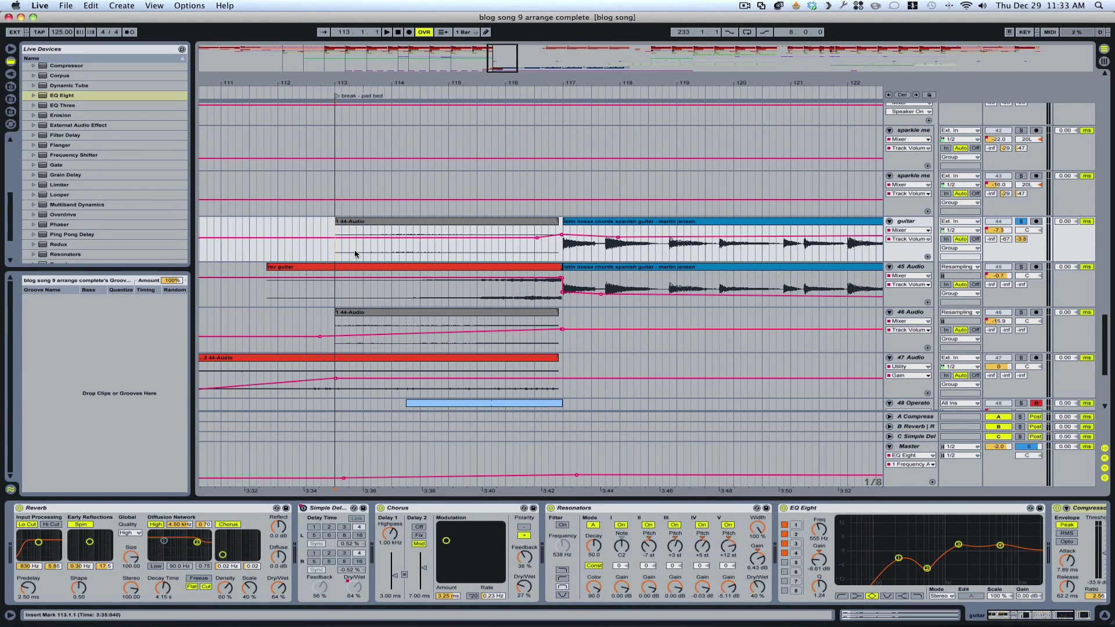
{"action": "key", "text": "space"}
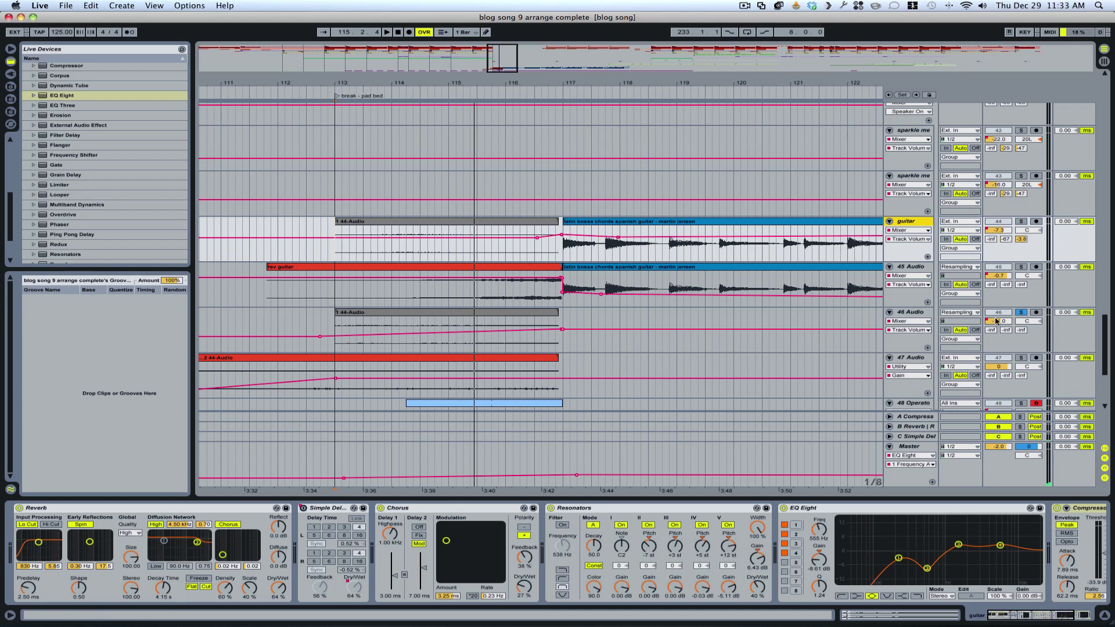
{"action": "left_click", "coordinate": [336, 327]}
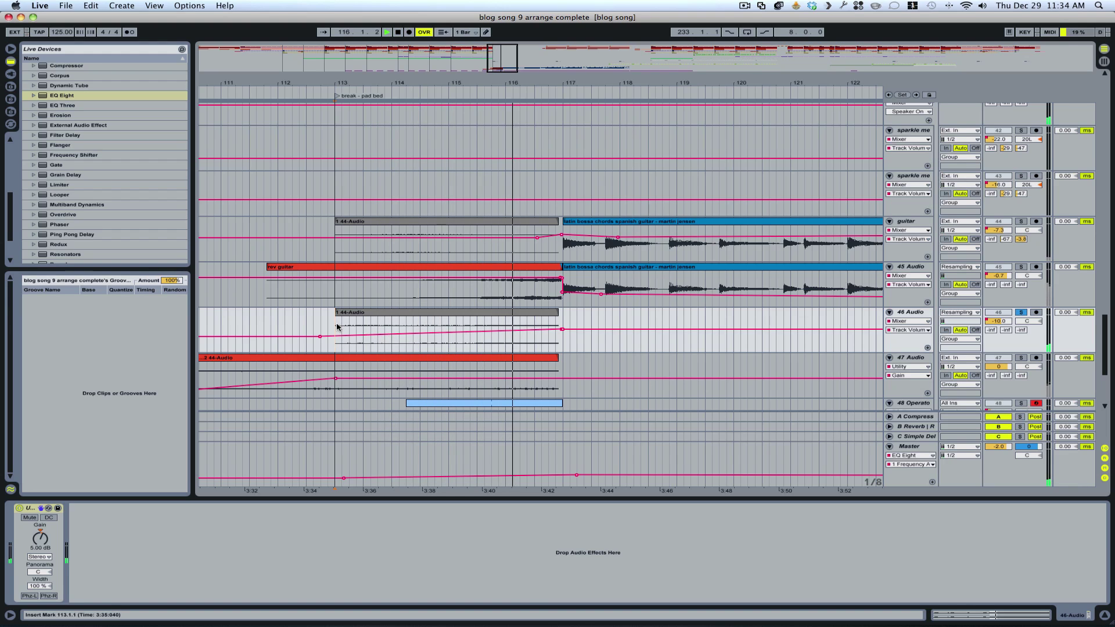
{"action": "key", "text": "space"}
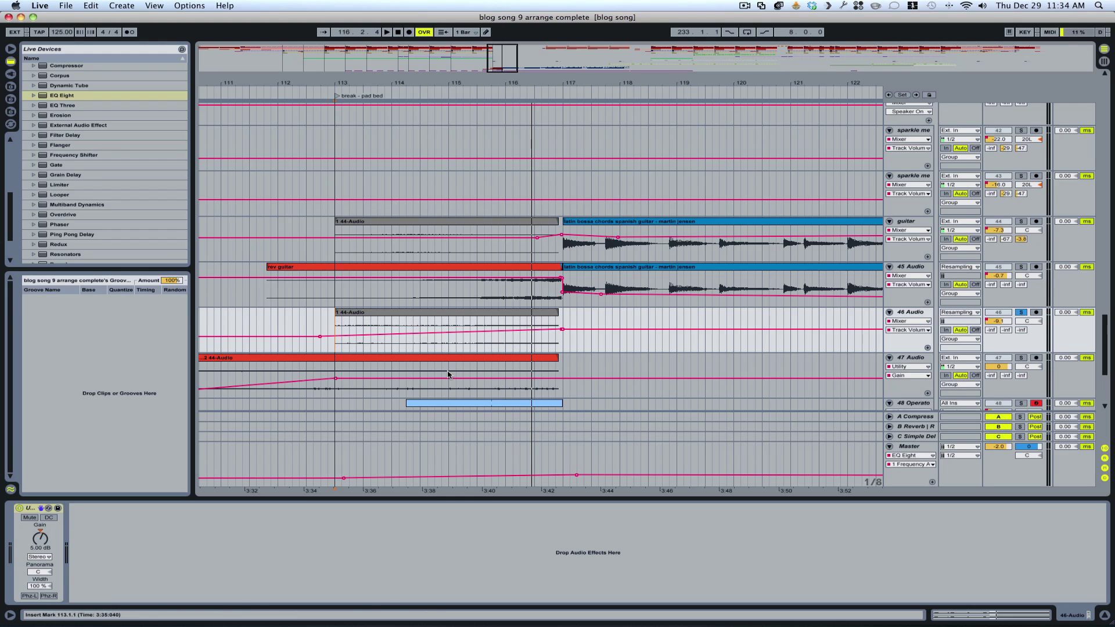
Play the red 44-Audio clip on the 47 Audio track in solo, starting shortly before the break at bar 113.
{"action": "scroll", "coordinate": [606, 366], "scroll_direction": "down", "scroll_amount": 1}
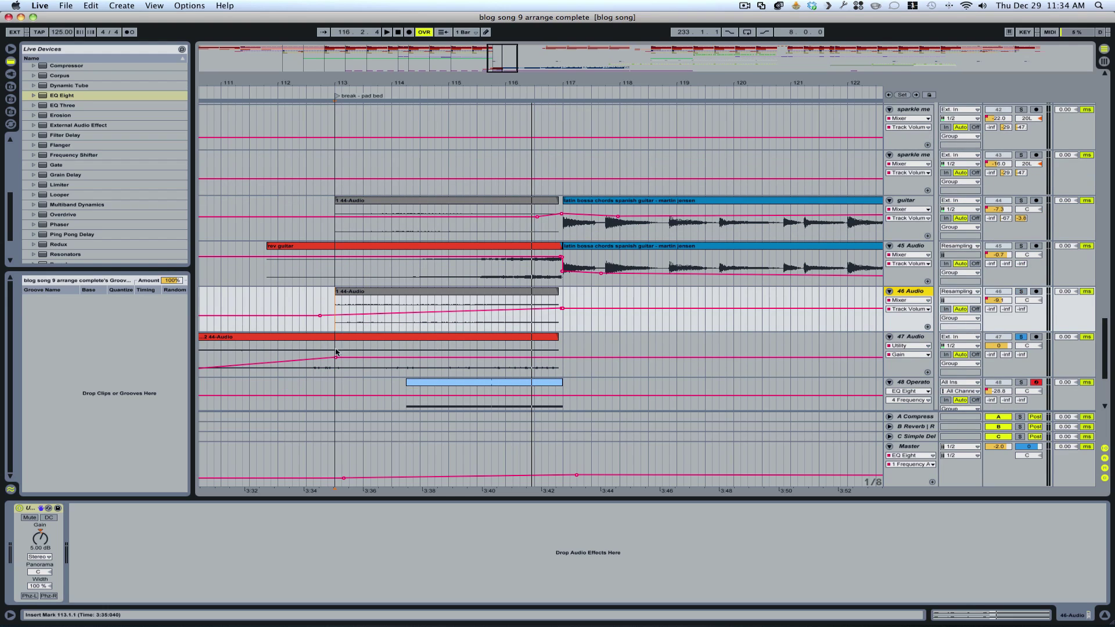
{"action": "left_click", "coordinate": [301, 352]}
{"action": "key", "text": "space"}
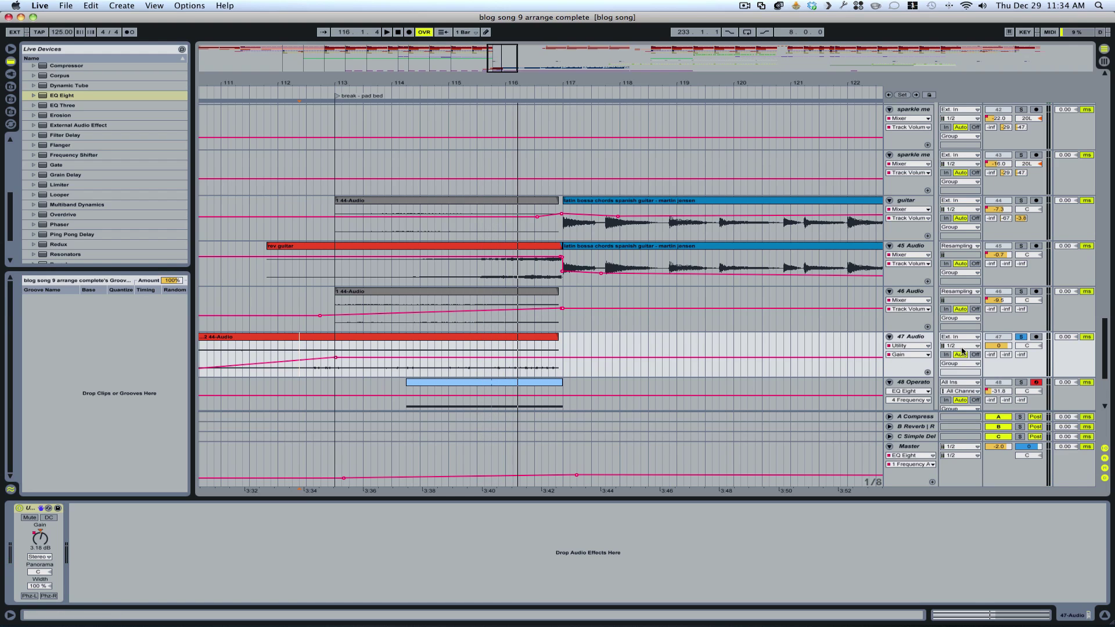
Play the 48 Operator track in solo from the start of its clip into the guitar entry at bar 117.
{"action": "scroll", "coordinate": [865, 358], "scroll_direction": "down", "scroll_amount": 3}
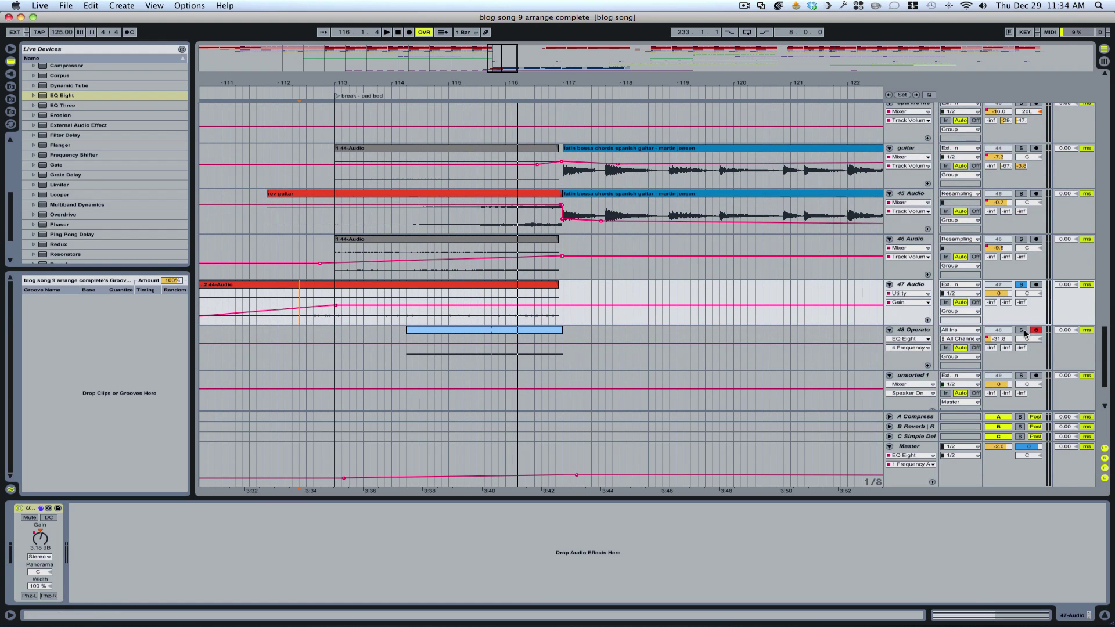
{"action": "left_click", "coordinate": [409, 356]}
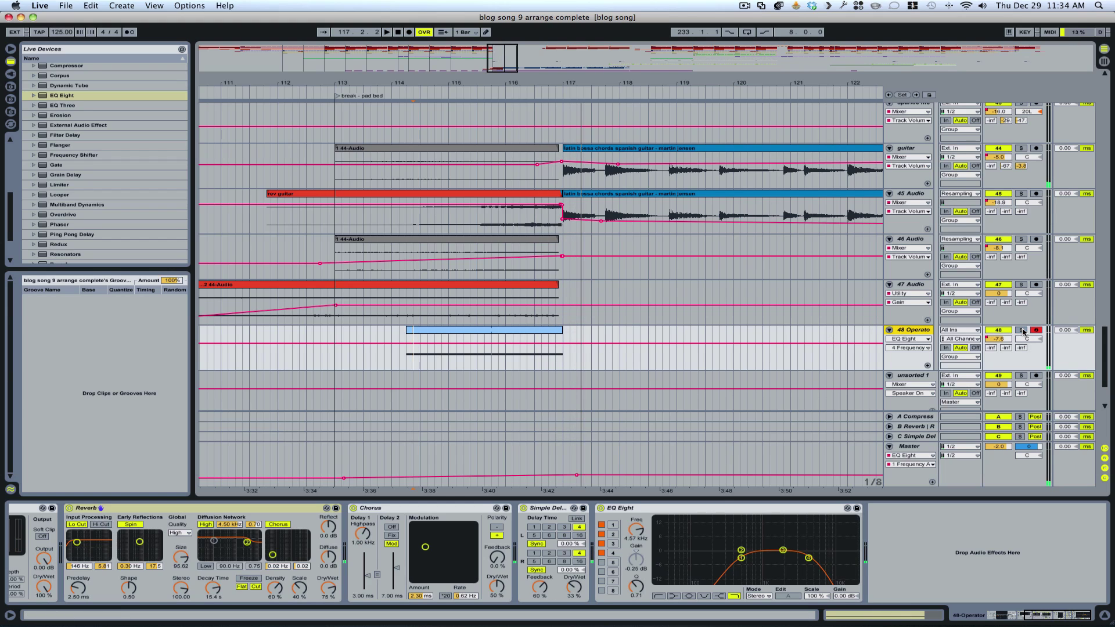
{"action": "key", "text": "space"}
Play the rev guitar clip on the 45 Audio track in solo from bar 114, beat 3.
{"action": "left_click", "coordinate": [420, 216]}
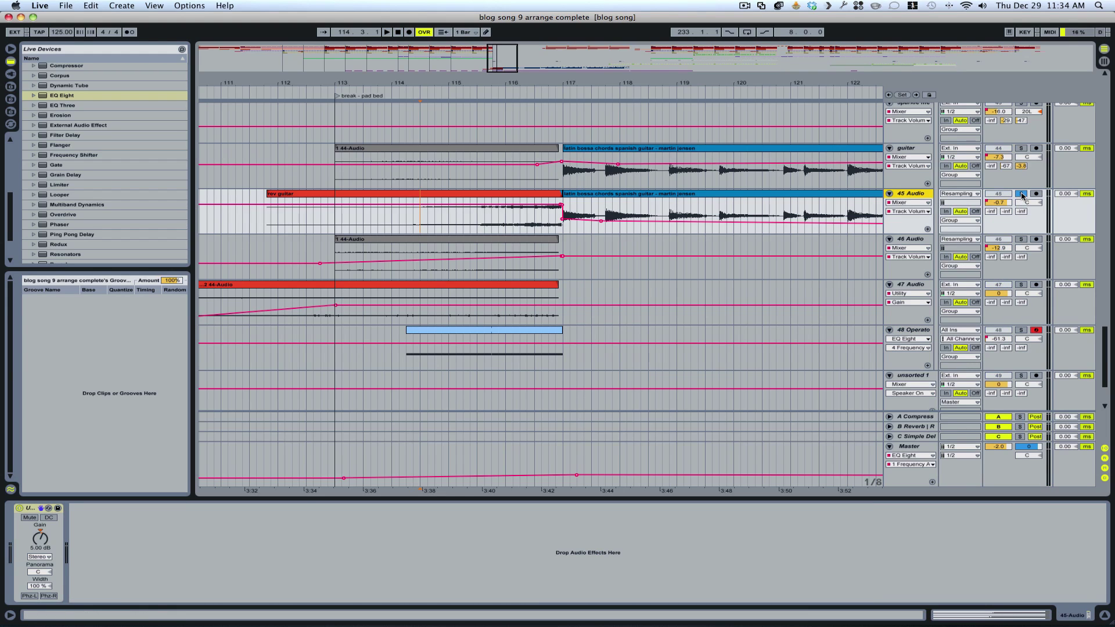
{"action": "key", "text": "space"}
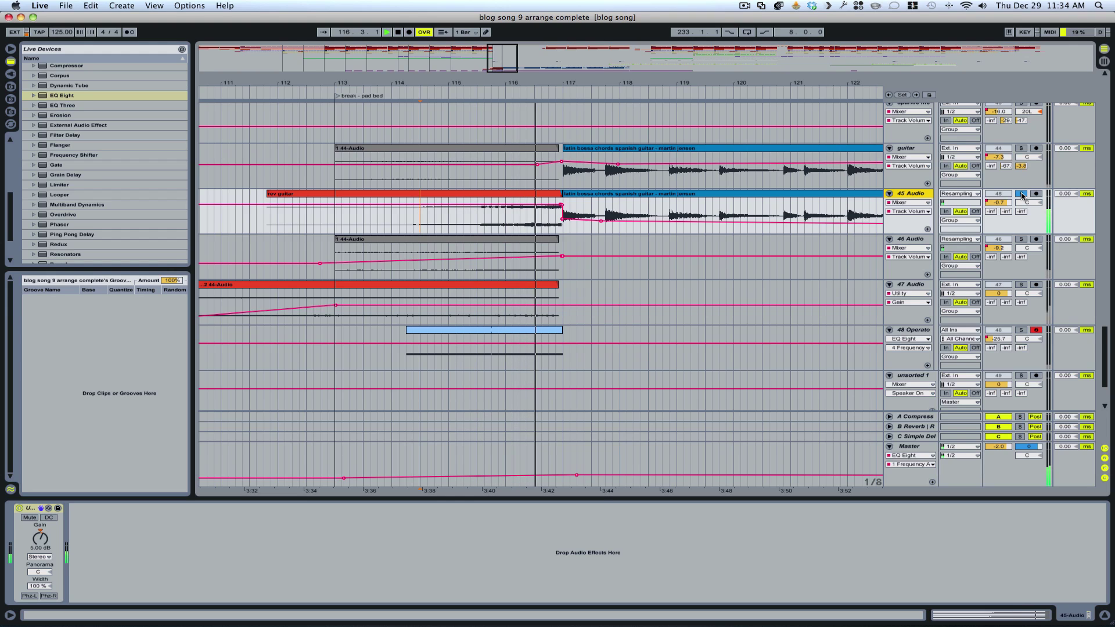
{"action": "left_click", "coordinate": [1021, 194]}
Play the full mix from bar 111 through the transition, following it from the drum tracks to the guitar tracks.
{"action": "scroll", "coordinate": [738, 297], "scroll_direction": "up", "scroll_amount": 15}
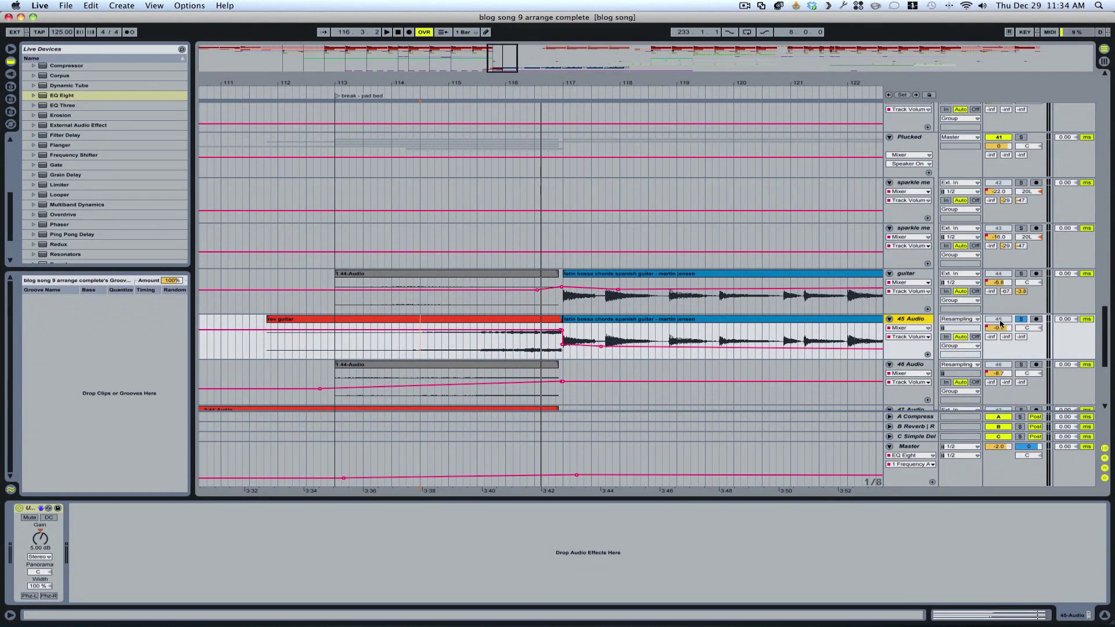
{"action": "scroll", "coordinate": [389, 230], "scroll_direction": "up", "scroll_amount": 5}
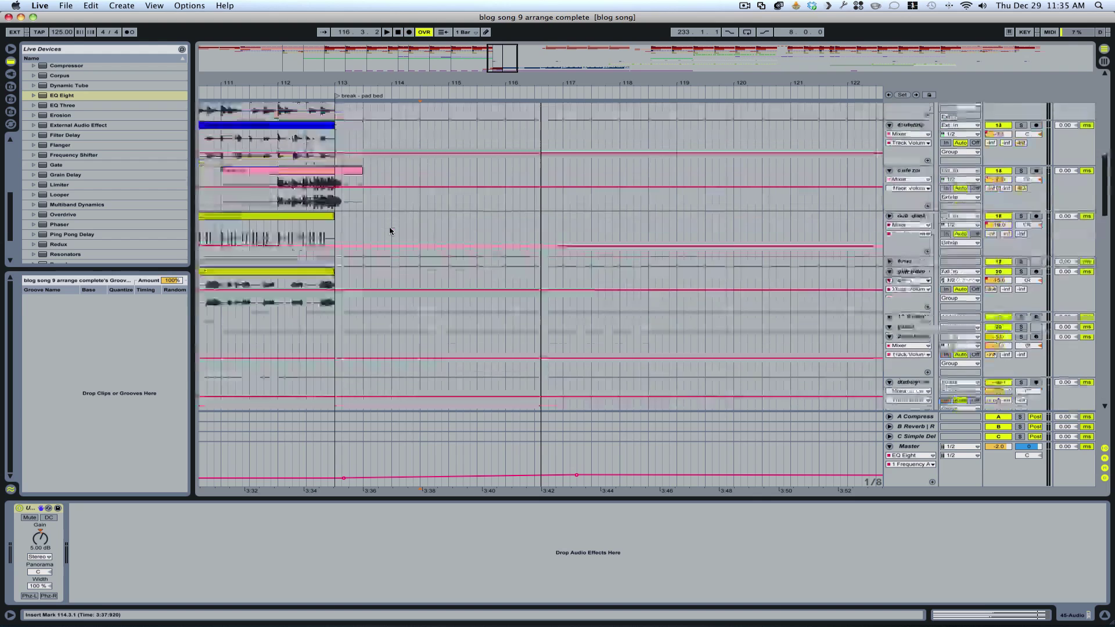
{"action": "left_click", "coordinate": [223, 239]}
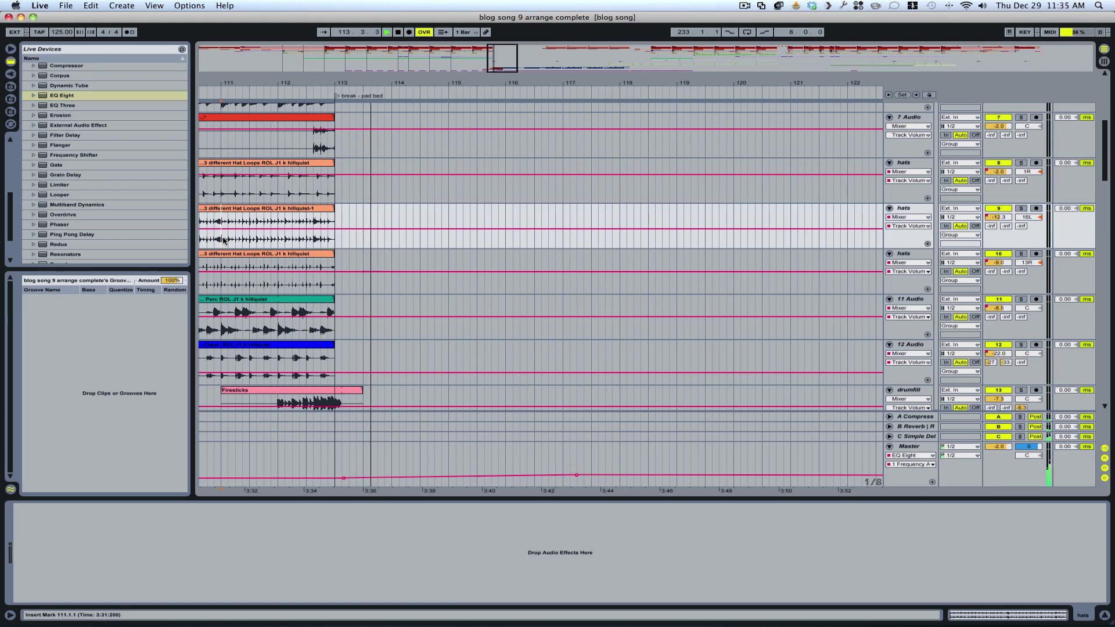
{"action": "scroll", "coordinate": [445, 274], "scroll_direction": "down", "scroll_amount": 20}
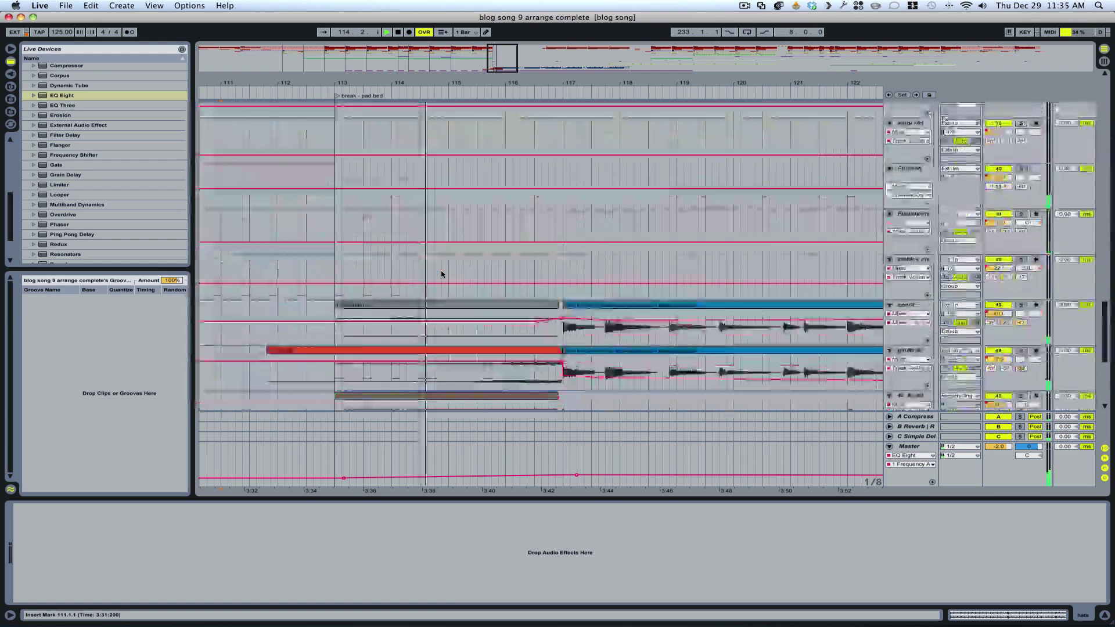
{"action": "scroll", "coordinate": [442, 275], "scroll_direction": "up", "scroll_amount": 3}
{"action": "scroll", "coordinate": [442, 274], "scroll_direction": "up", "scroll_amount": 1}
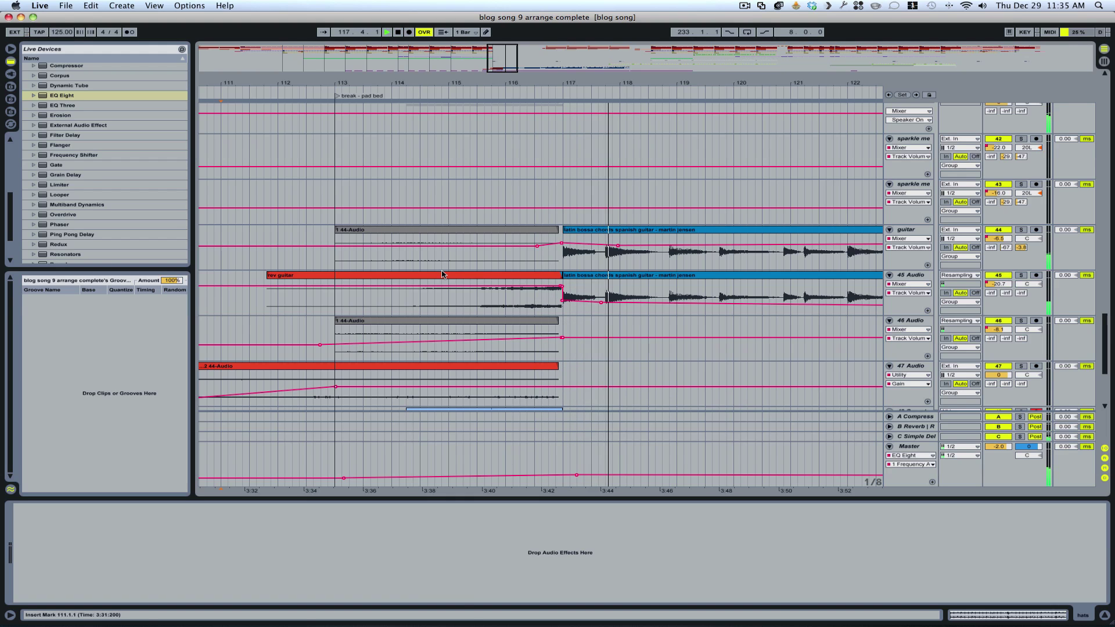
Set the arrangement grid to a fixed 1 Bar while playing the break, and stop playback.
{"action": "left_click_drag", "start_coordinate": [558, 84], "coordinate": [488, 95]}
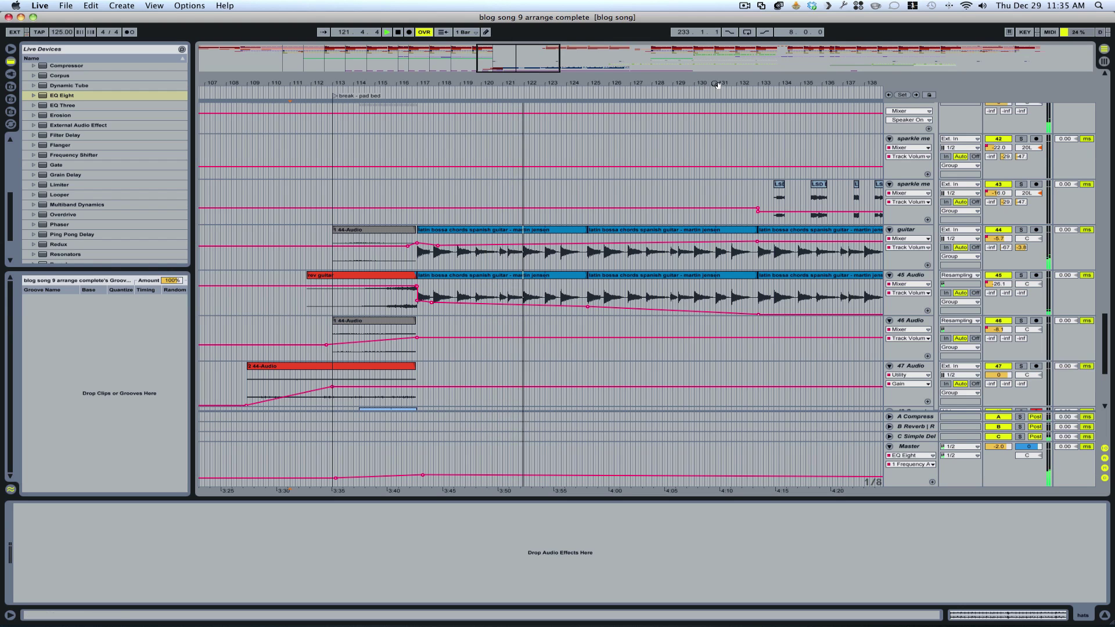
{"action": "left_click_drag", "start_coordinate": [706, 88], "coordinate": [479, 95]}
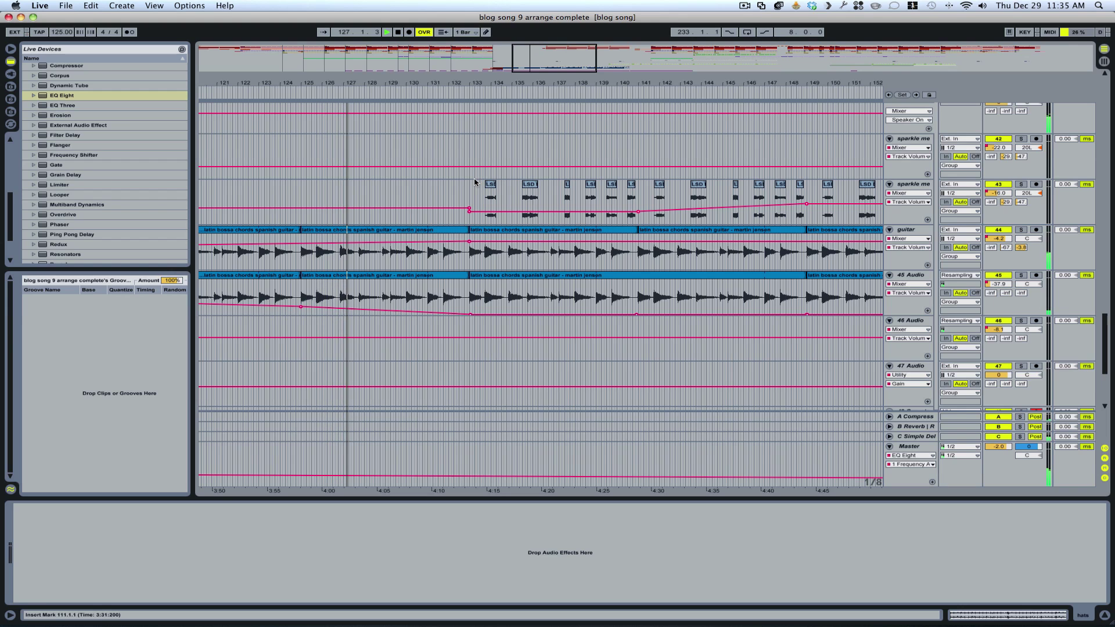
{"action": "left_click_drag", "start_coordinate": [491, 83], "coordinate": [491, 70]}
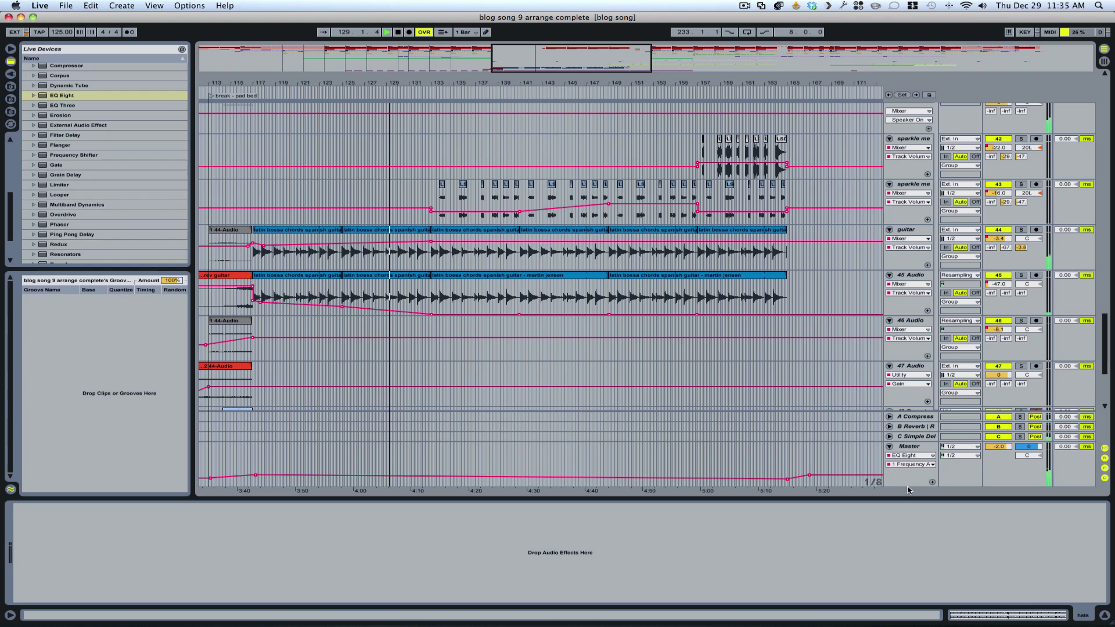
{"action": "right_click", "coordinate": [878, 483]}
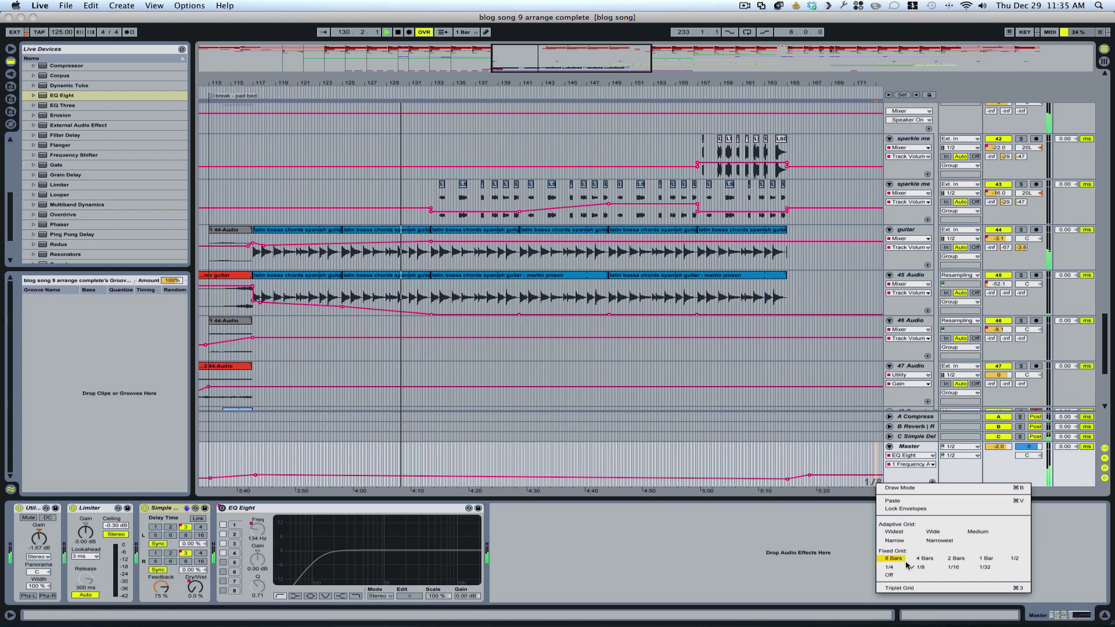
{"action": "left_click", "coordinate": [982, 560]}
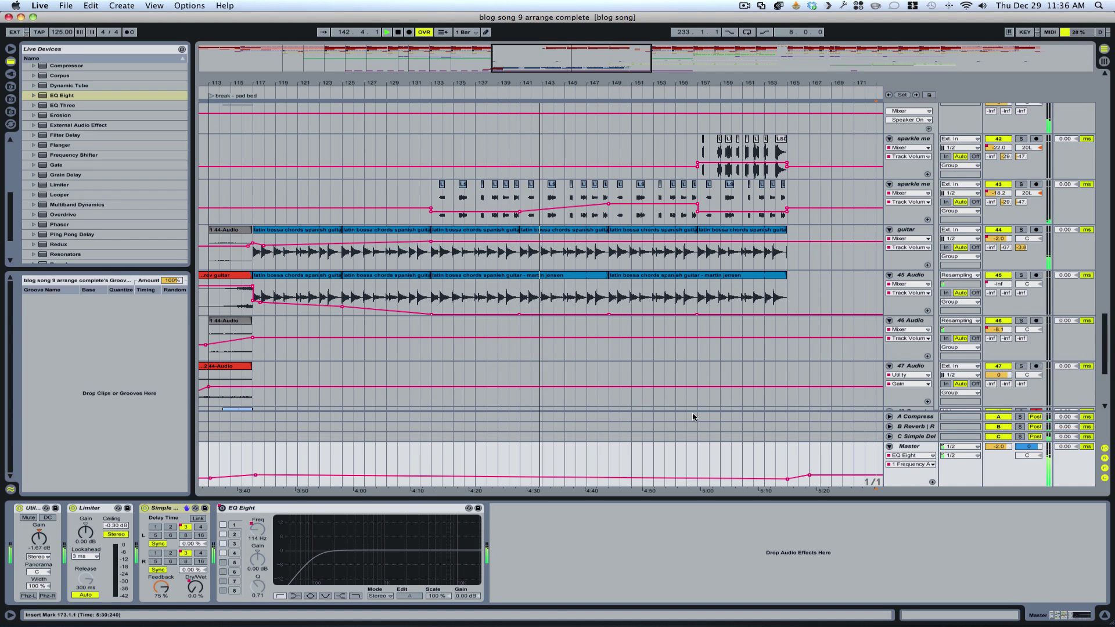
{"action": "key", "text": "space"}
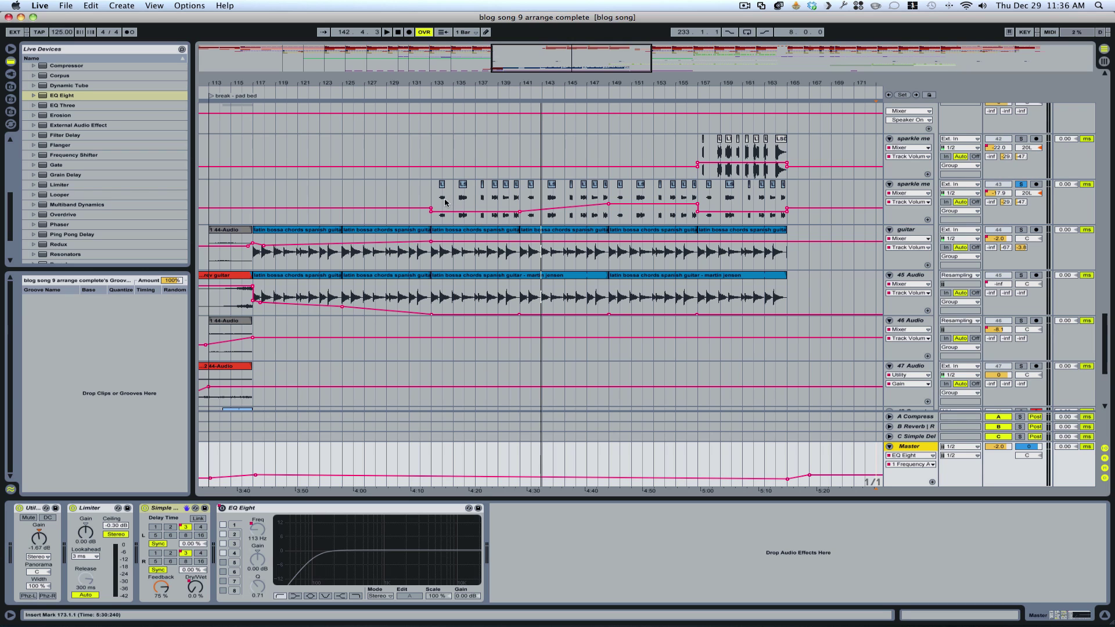
Play the two sparkle melody tracks in solo, track 43 from bar 141 and track 42 from bar 157.
{"action": "left_click", "coordinate": [522, 205]}
{"action": "key", "text": "space"}
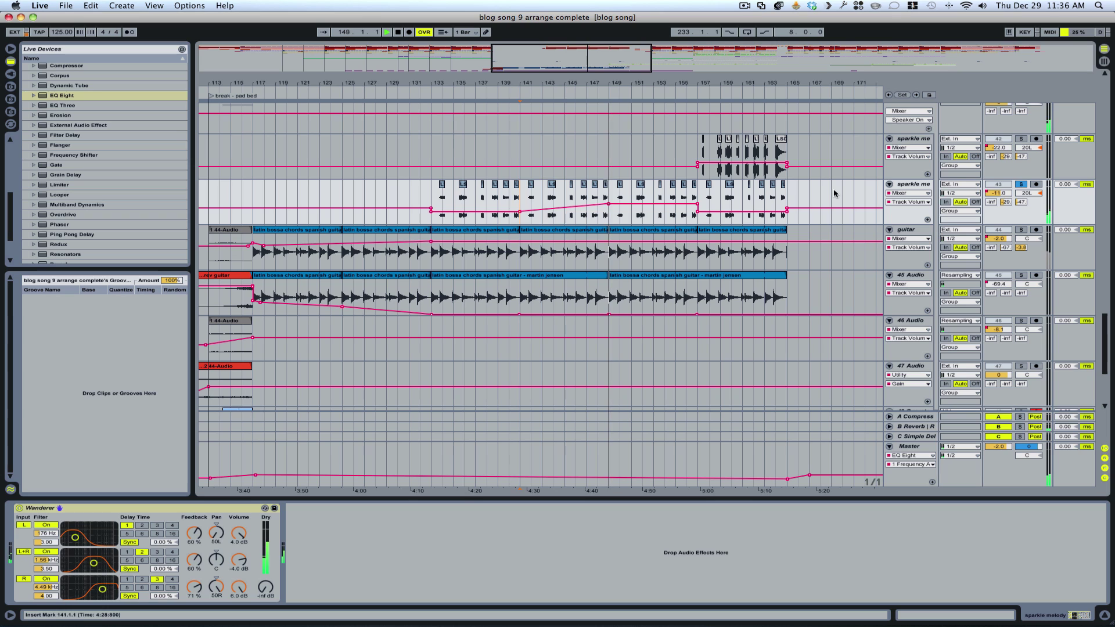
{"action": "left_click", "coordinate": [698, 155]}
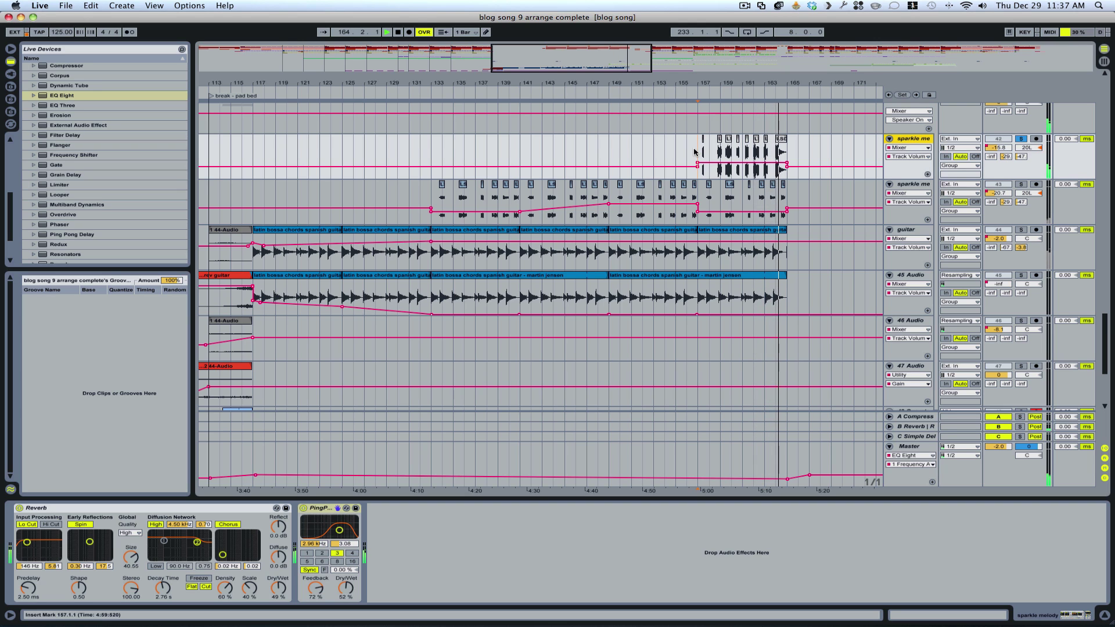
{"action": "key", "text": "space"}
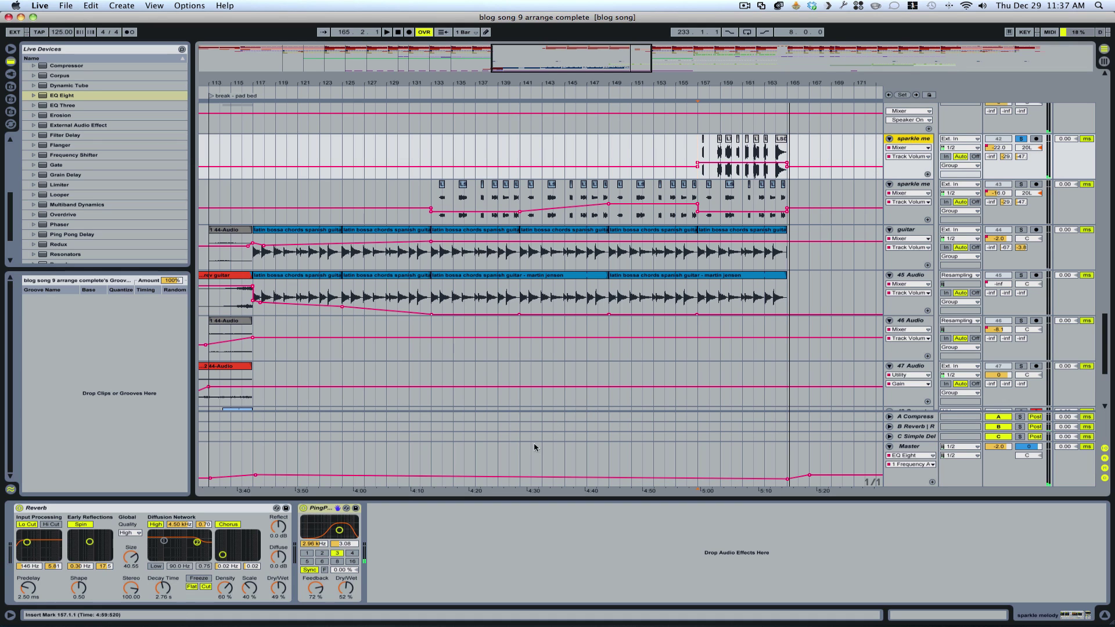
Add an EQ Eight to sparkle melody track 42 and set bands 1 and 2 to low cut at 130 Hz.
{"action": "left_click_drag", "start_coordinate": [62, 95], "coordinate": [388, 528]}
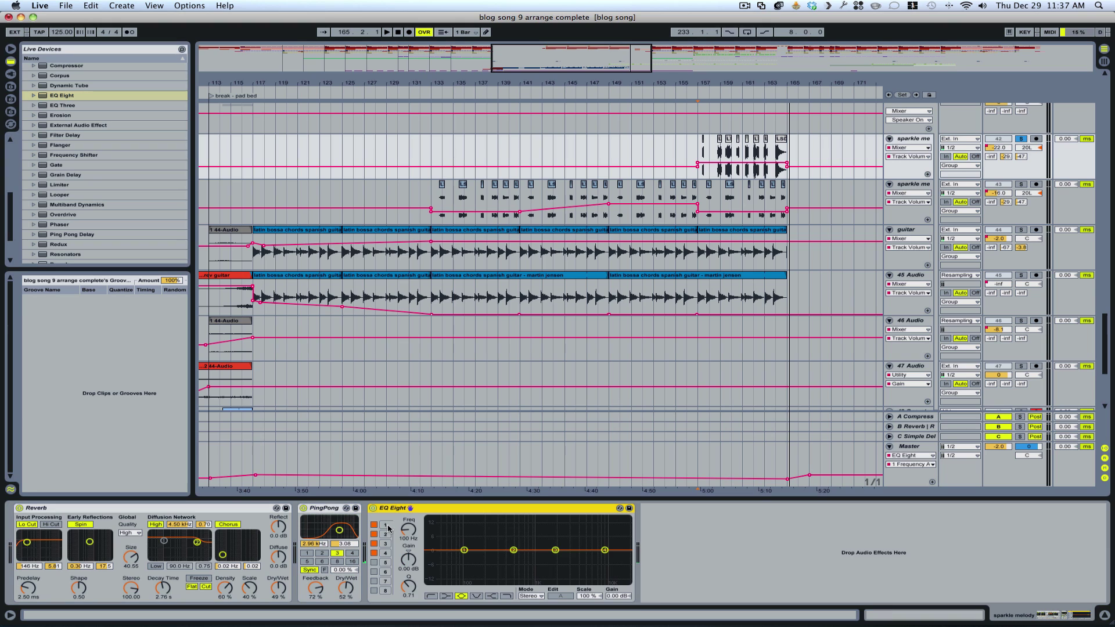
{"action": "left_click", "coordinate": [431, 597]}
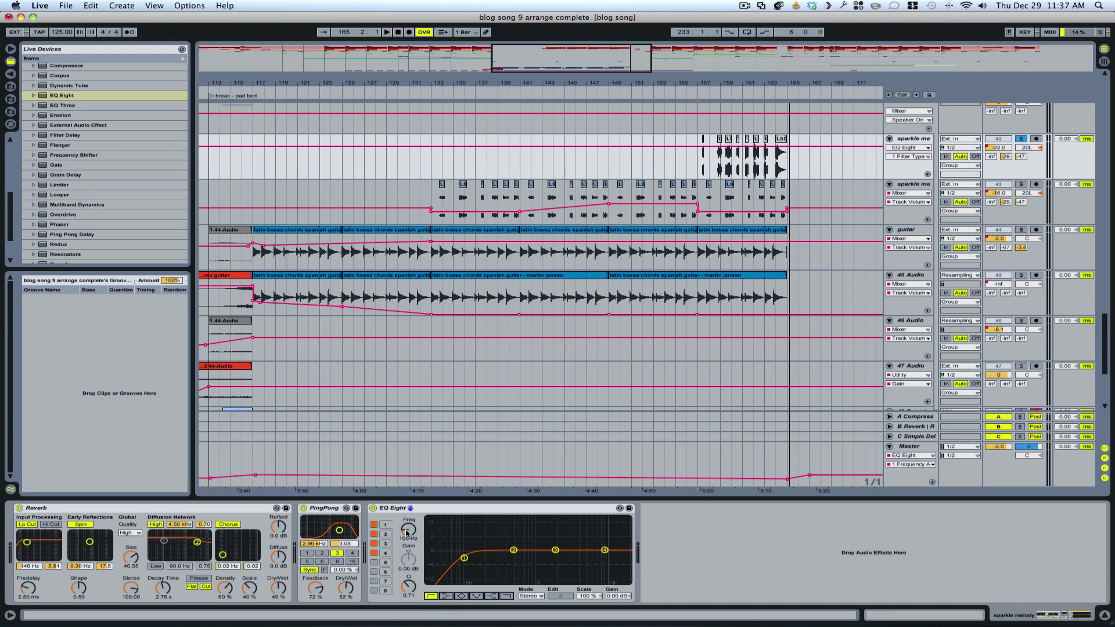
{"action": "left_click", "coordinate": [385, 538]}
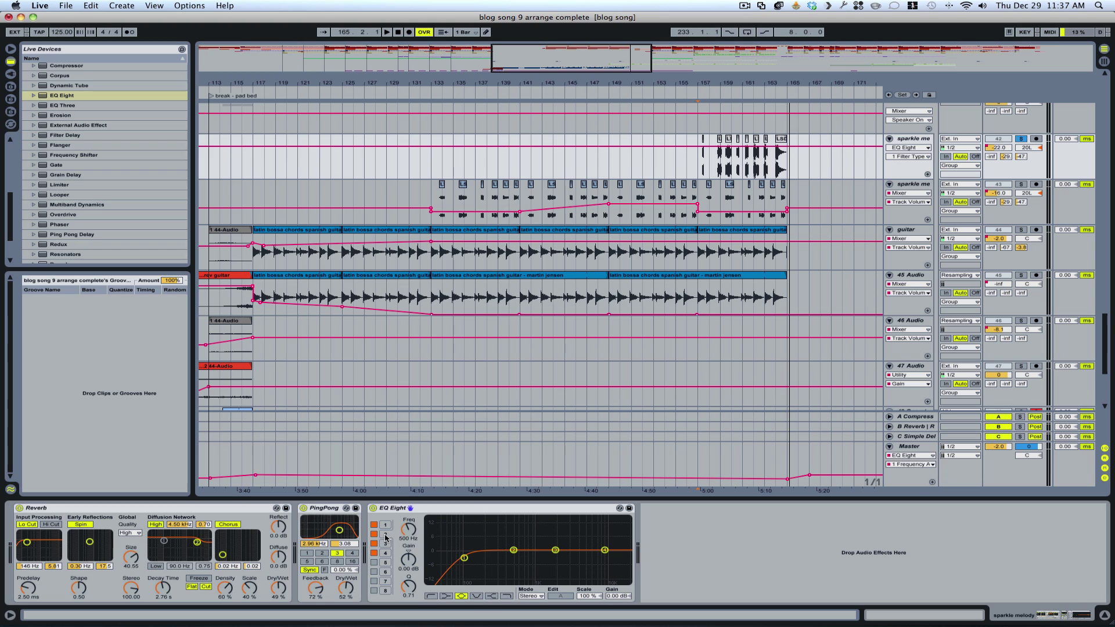
{"action": "left_click_drag", "start_coordinate": [409, 531], "coordinate": [399, 543]}
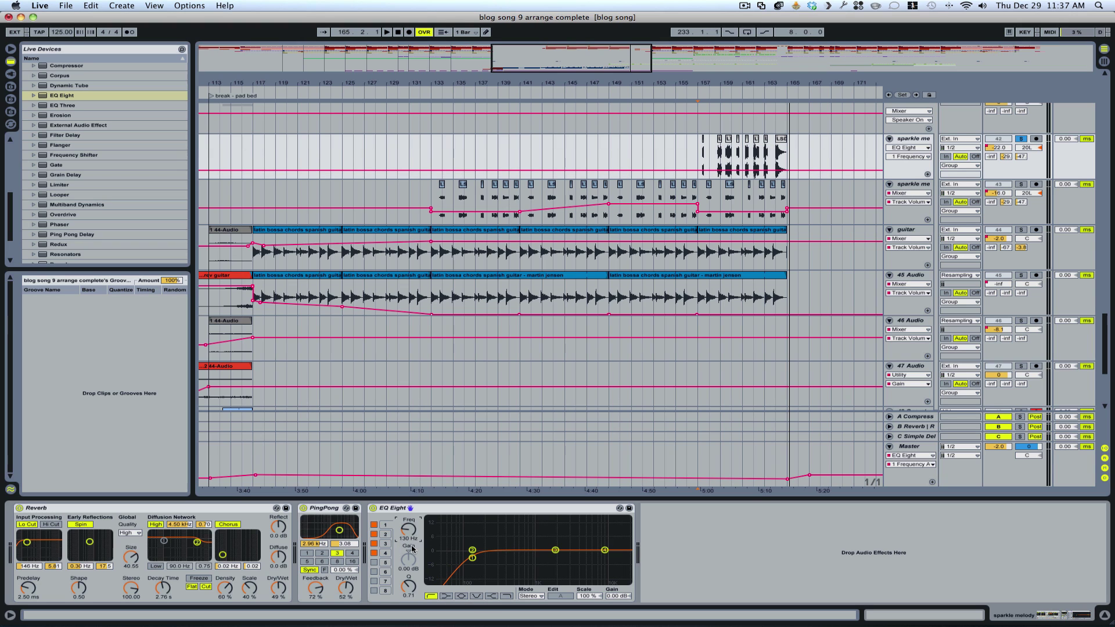
{"action": "left_click", "coordinate": [386, 535]}
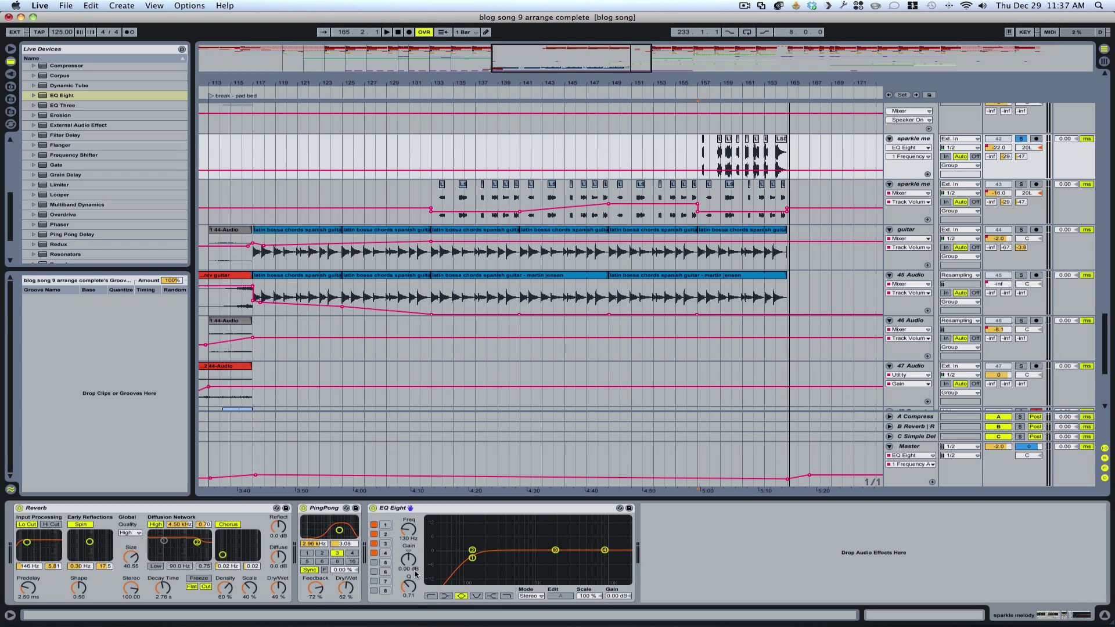
{"action": "left_click", "coordinate": [431, 597]}
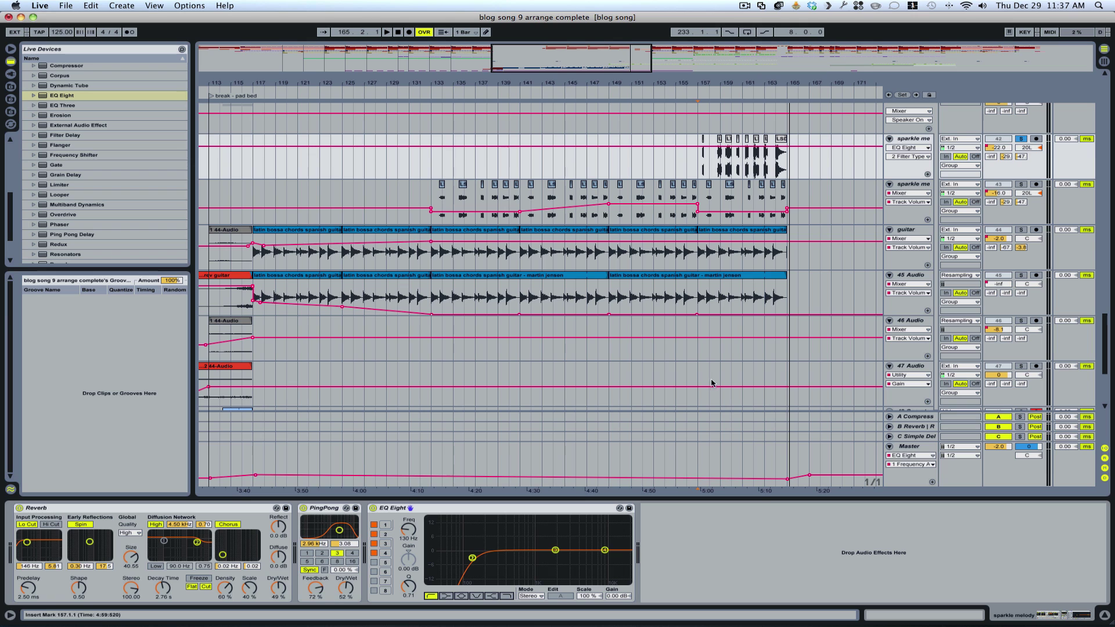
Play the full mix from bar 133 and examine the clips on the synth, riff and drum tracks during the break.
{"action": "left_click", "coordinate": [698, 158]}
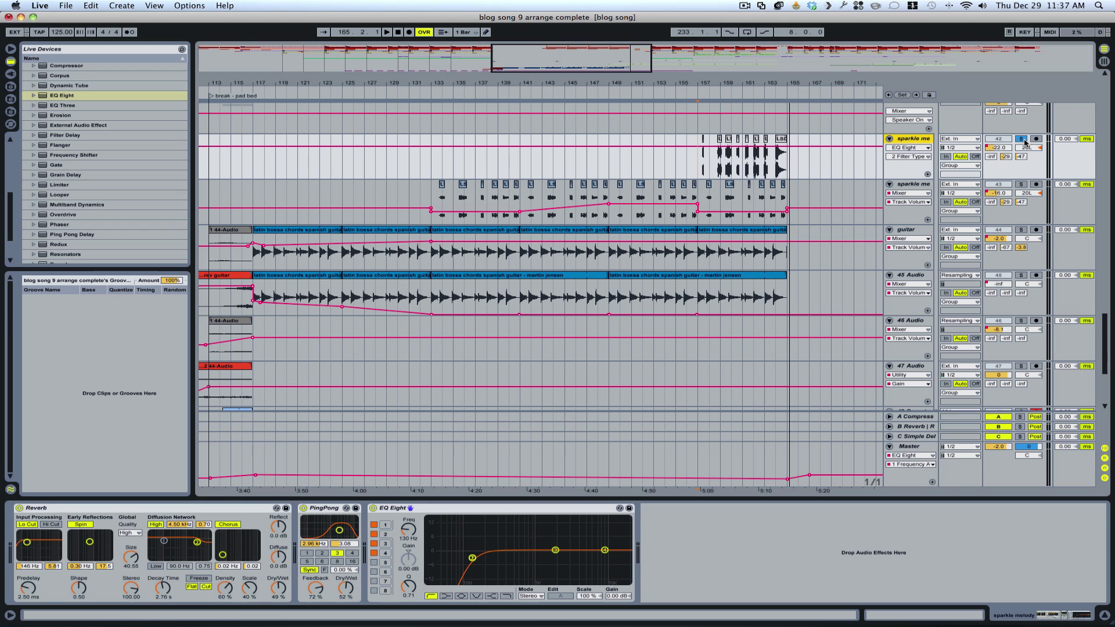
{"action": "left_click", "coordinate": [431, 193]}
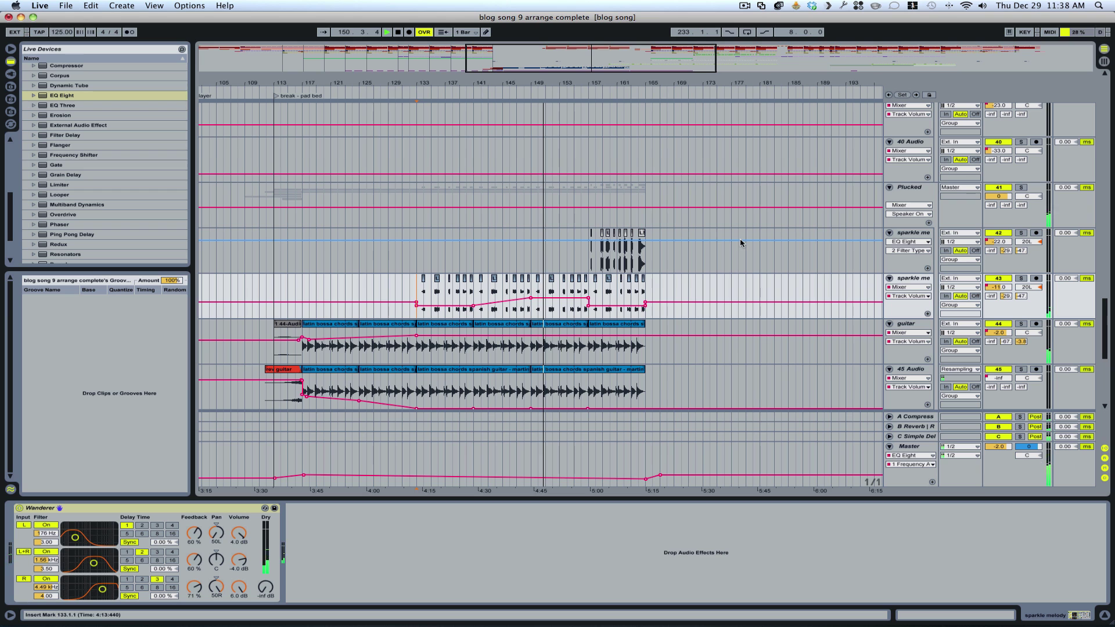
{"action": "scroll", "coordinate": [710, 354], "scroll_direction": "up", "scroll_amount": 8}
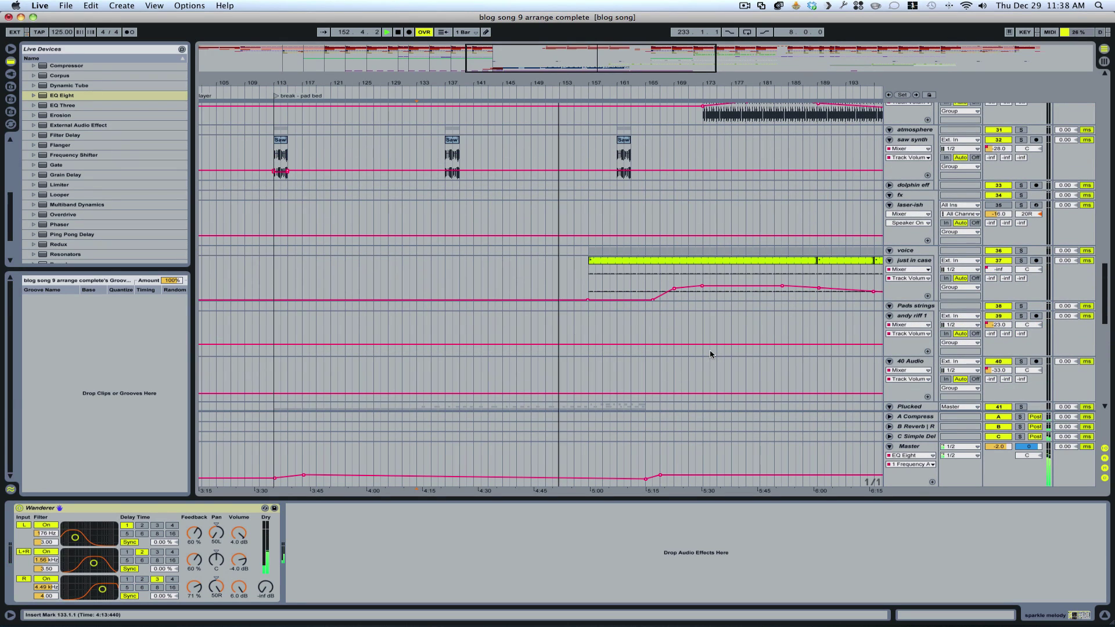
{"action": "scroll", "coordinate": [711, 354], "scroll_direction": "up", "scroll_amount": 3}
{"action": "scroll", "coordinate": [710, 354], "scroll_direction": "up", "scroll_amount": 15}
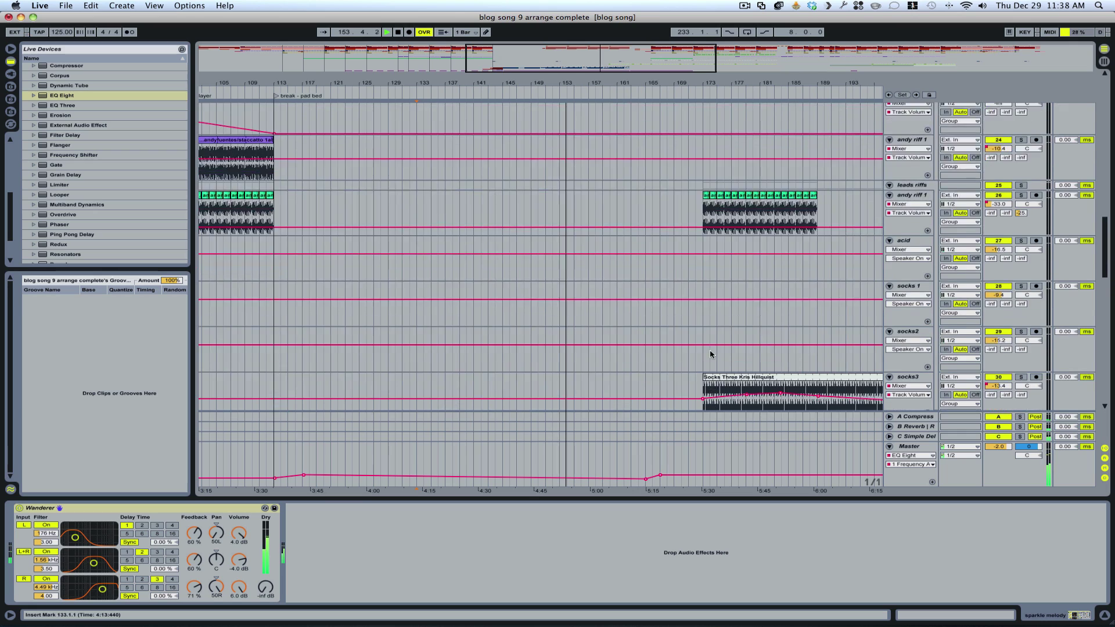
{"action": "scroll", "coordinate": [711, 354], "scroll_direction": "up", "scroll_amount": 5}
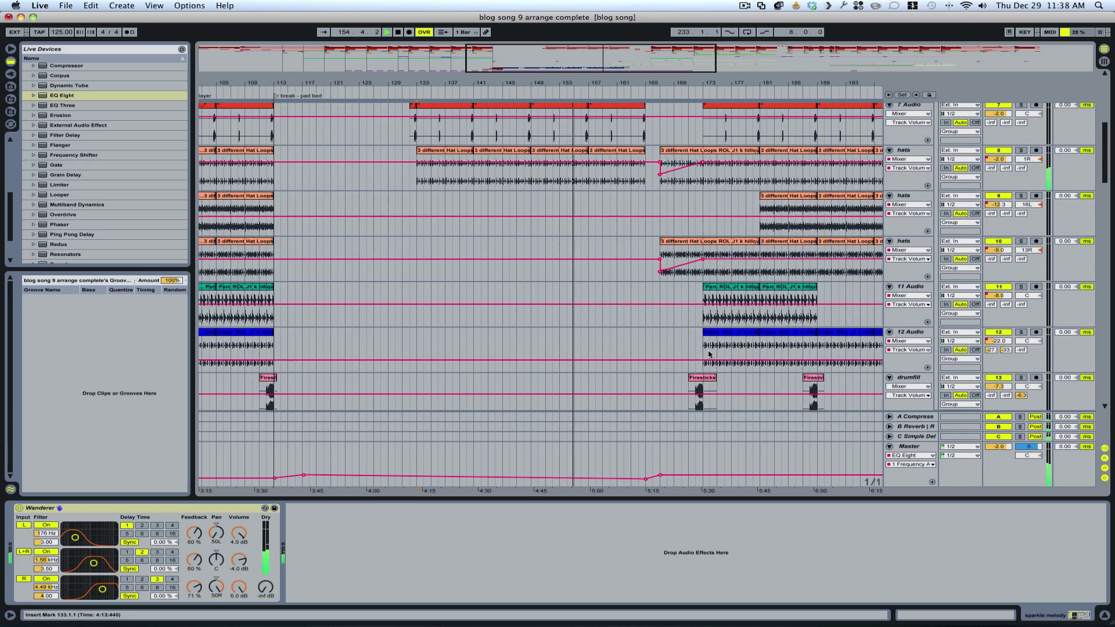
Examine which drum, hat, riff, sparkle melody and unsorted clips lead up to the end of the break around bar 165 during playback.
{"action": "scroll", "coordinate": [709, 354], "scroll_direction": "up", "scroll_amount": 5}
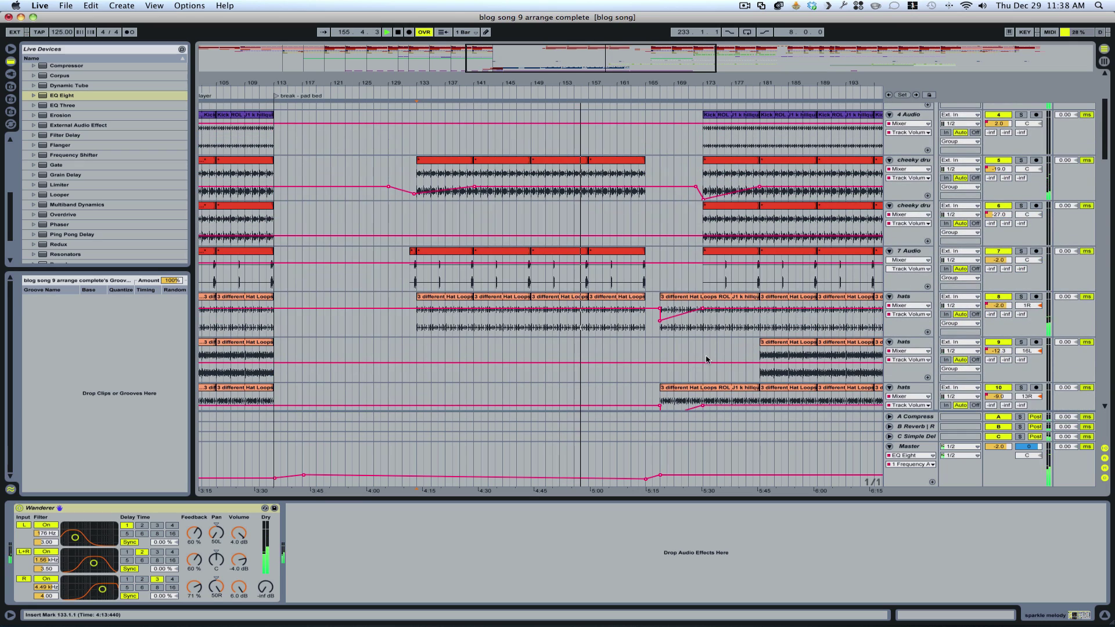
{"action": "scroll", "coordinate": [708, 356], "scroll_direction": "up", "scroll_amount": 8}
{"action": "scroll", "coordinate": [707, 359], "scroll_direction": "down", "scroll_amount": 12}
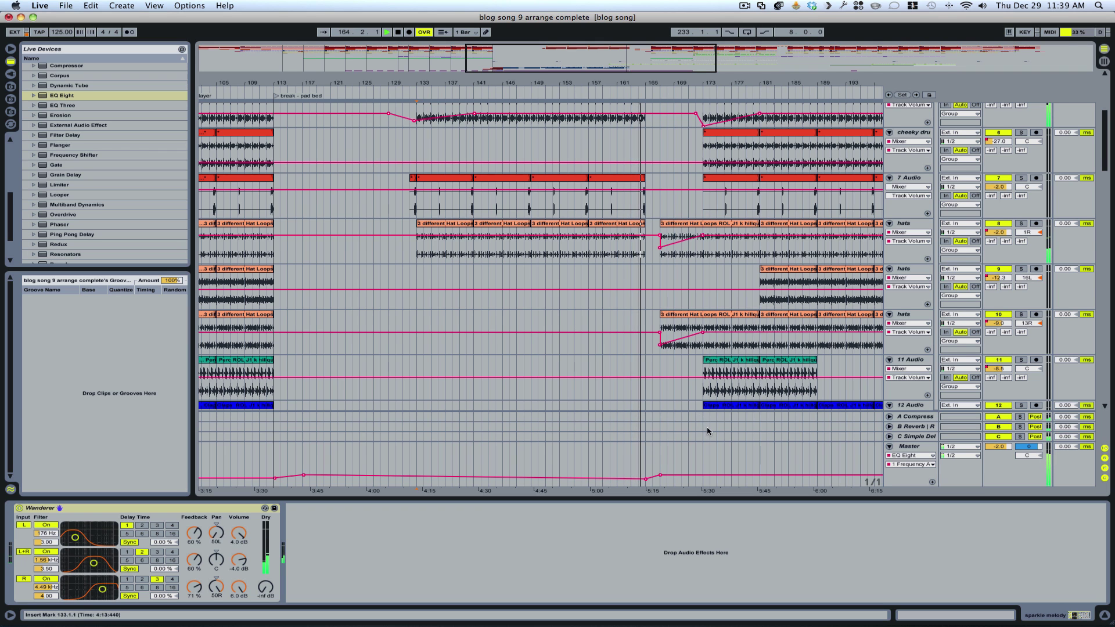
{"action": "scroll", "coordinate": [696, 430], "scroll_direction": "down", "scroll_amount": 6}
{"action": "scroll", "coordinate": [695, 430], "scroll_direction": "down", "scroll_amount": 15}
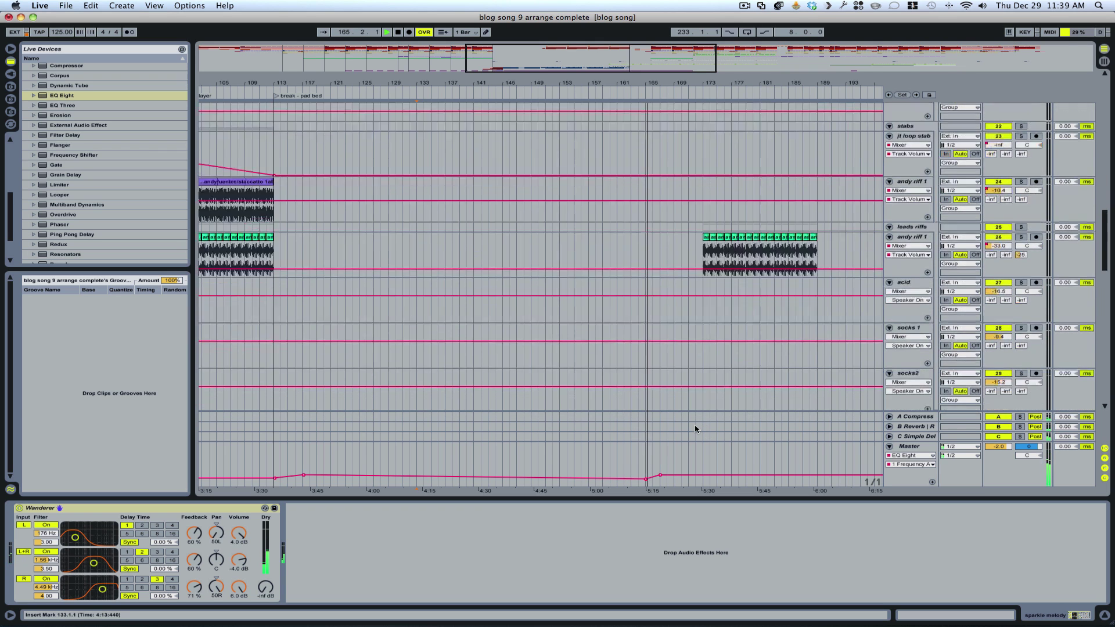
{"action": "scroll", "coordinate": [695, 430], "scroll_direction": "down", "scroll_amount": 12}
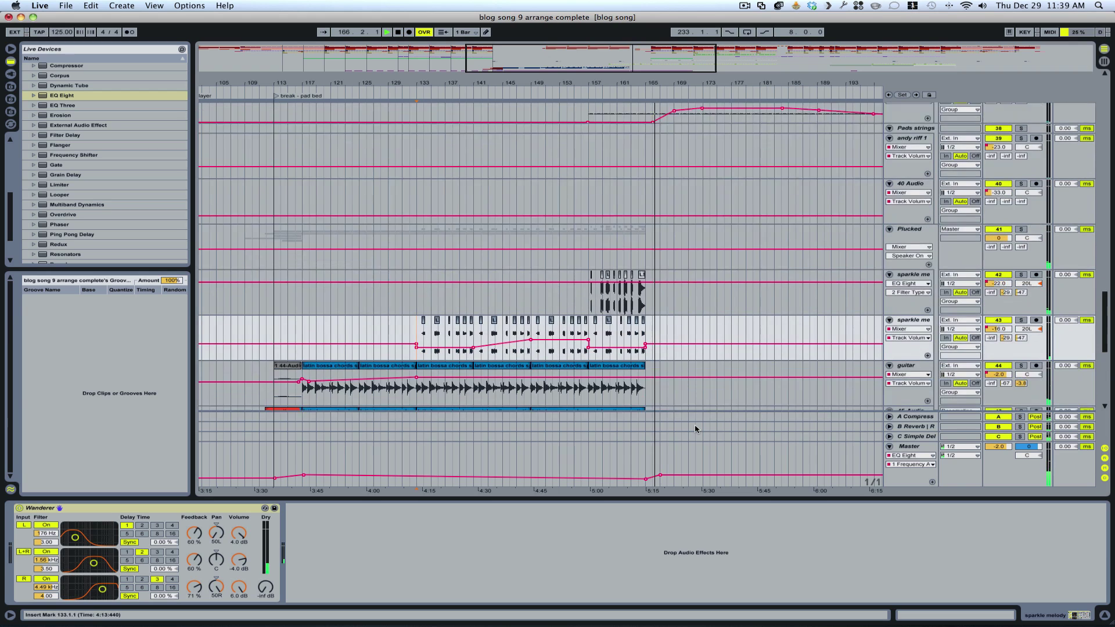
{"action": "scroll", "coordinate": [695, 430], "scroll_direction": "down", "scroll_amount": 5}
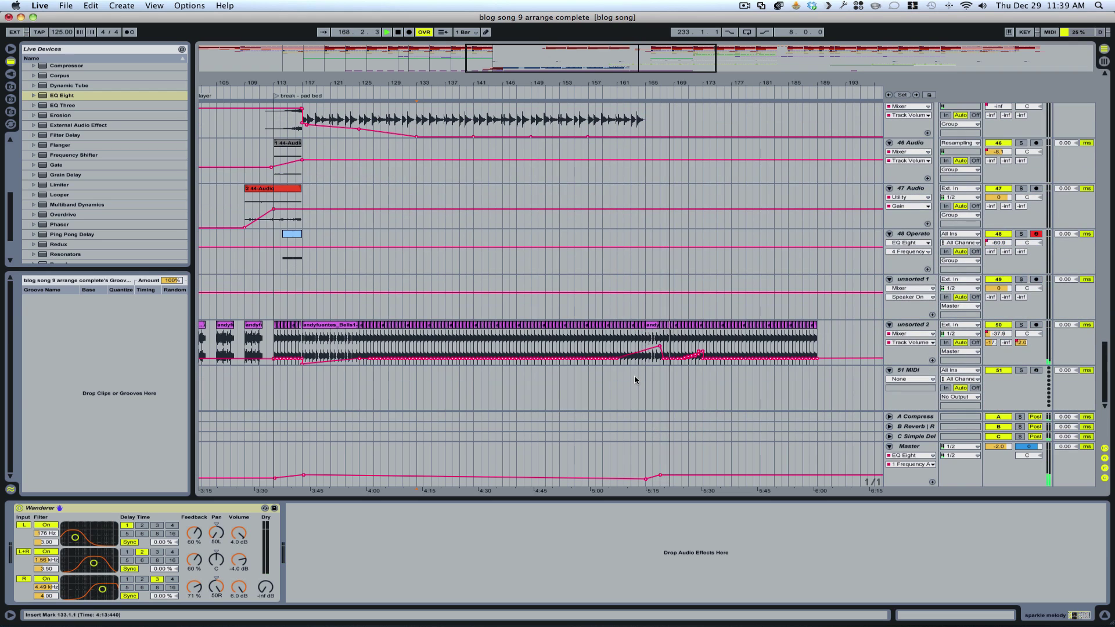
Examine the socks3, hats, percussion, drumfill and bass clips entering between bars 167 and 173 during playback, and stop it.
{"action": "scroll", "coordinate": [702, 276], "scroll_direction": "up", "scroll_amount": 20}
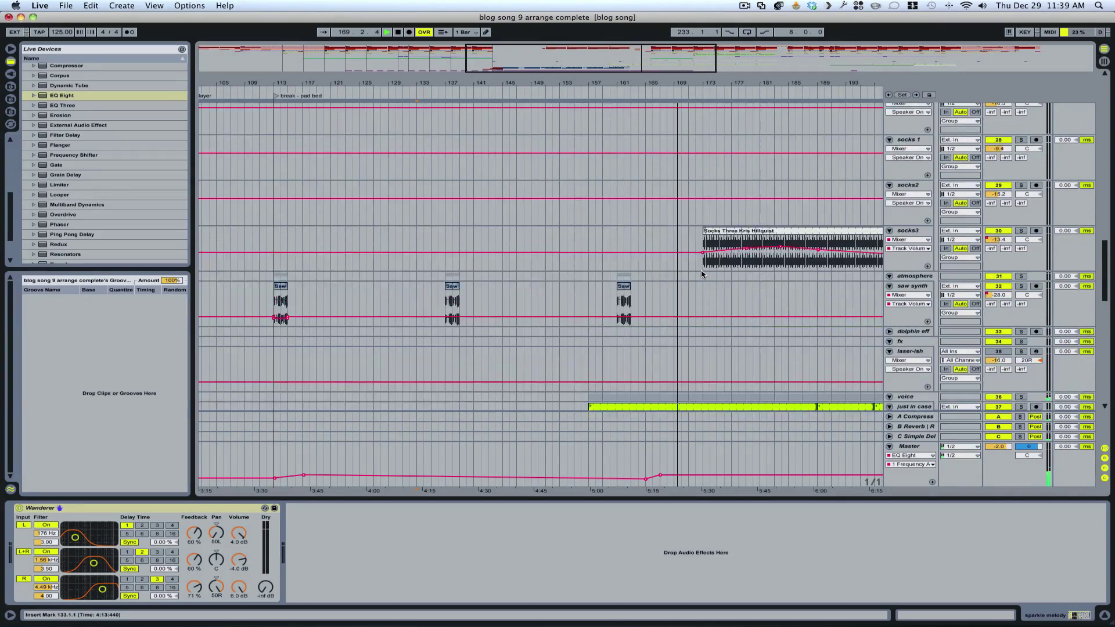
{"action": "scroll", "coordinate": [701, 276], "scroll_direction": "up", "scroll_amount": 10}
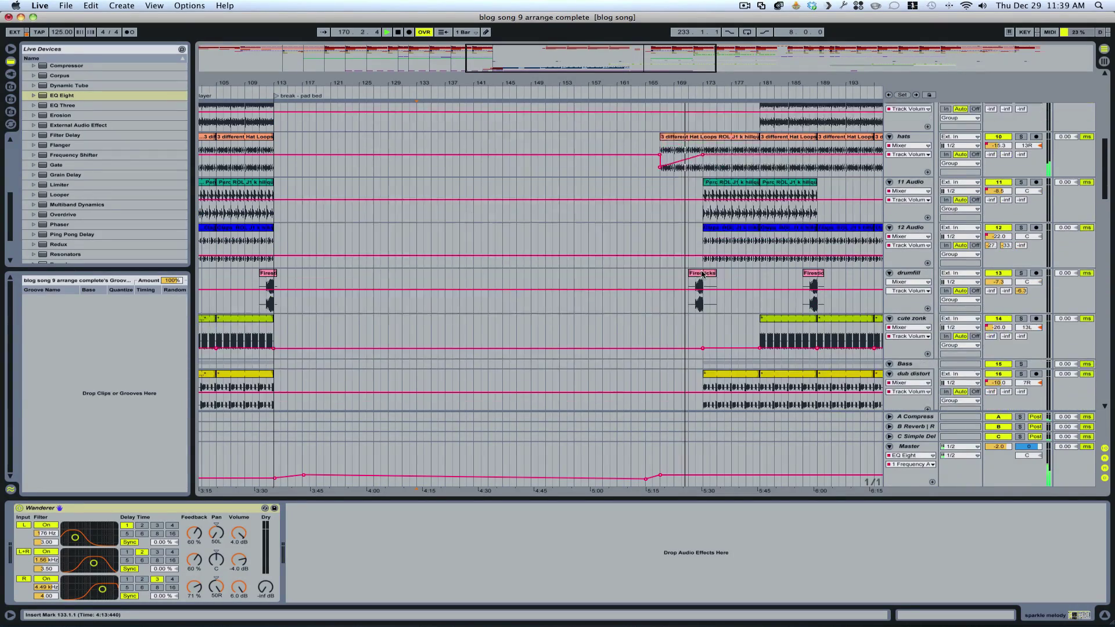
{"action": "scroll", "coordinate": [694, 226], "scroll_direction": "up", "scroll_amount": 5}
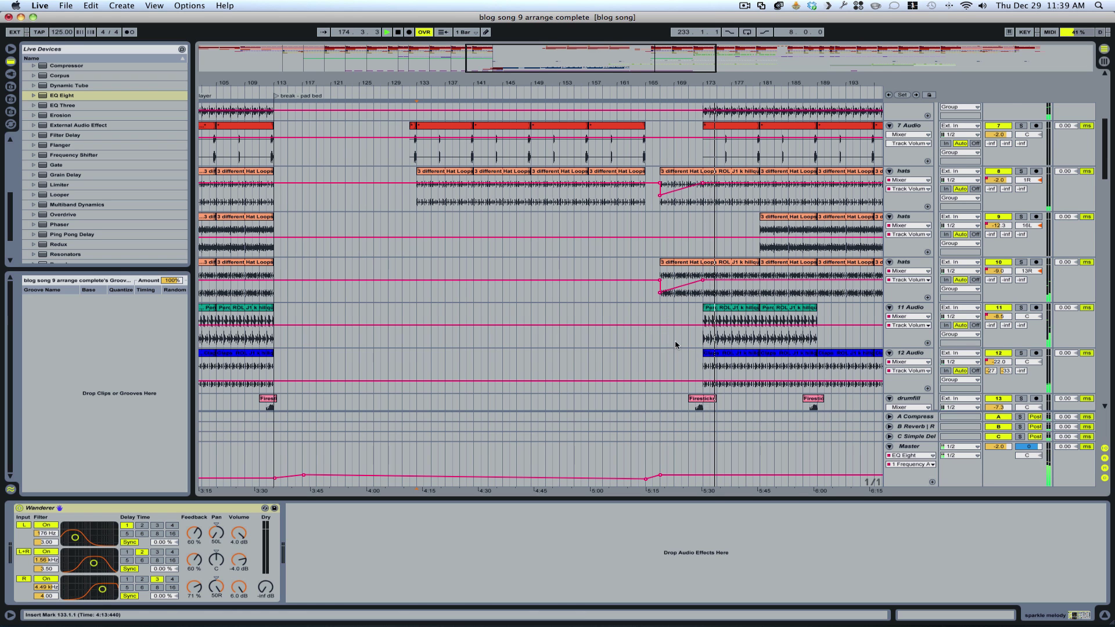
{"action": "scroll", "coordinate": [676, 346], "scroll_direction": "down", "scroll_amount": 6}
{"action": "scroll", "coordinate": [676, 345], "scroll_direction": "down", "scroll_amount": 10}
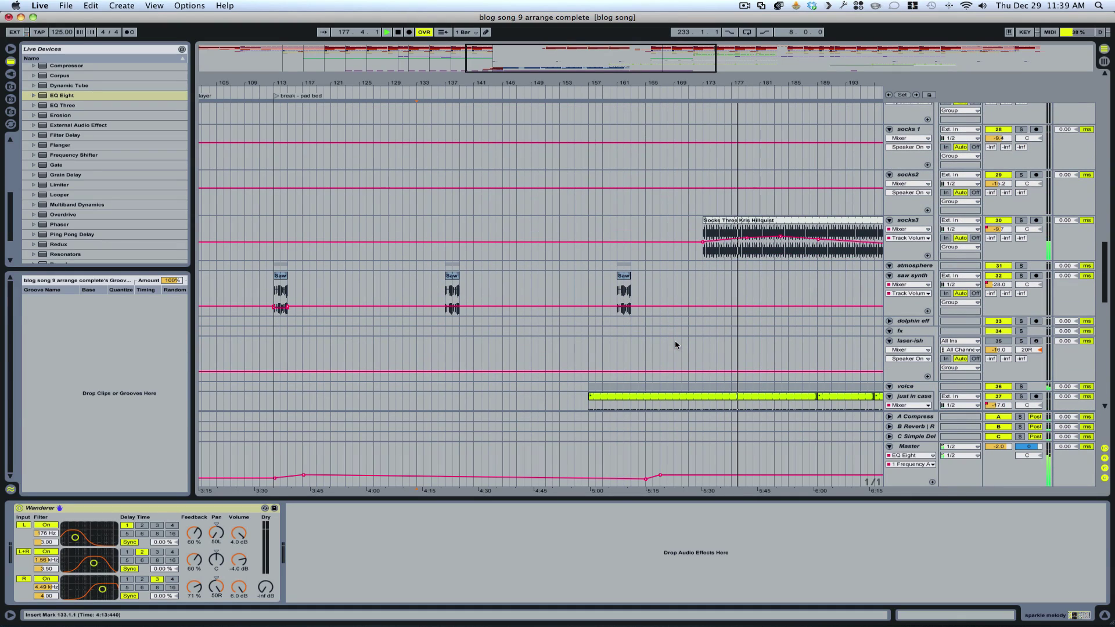
{"action": "key", "text": "space"}
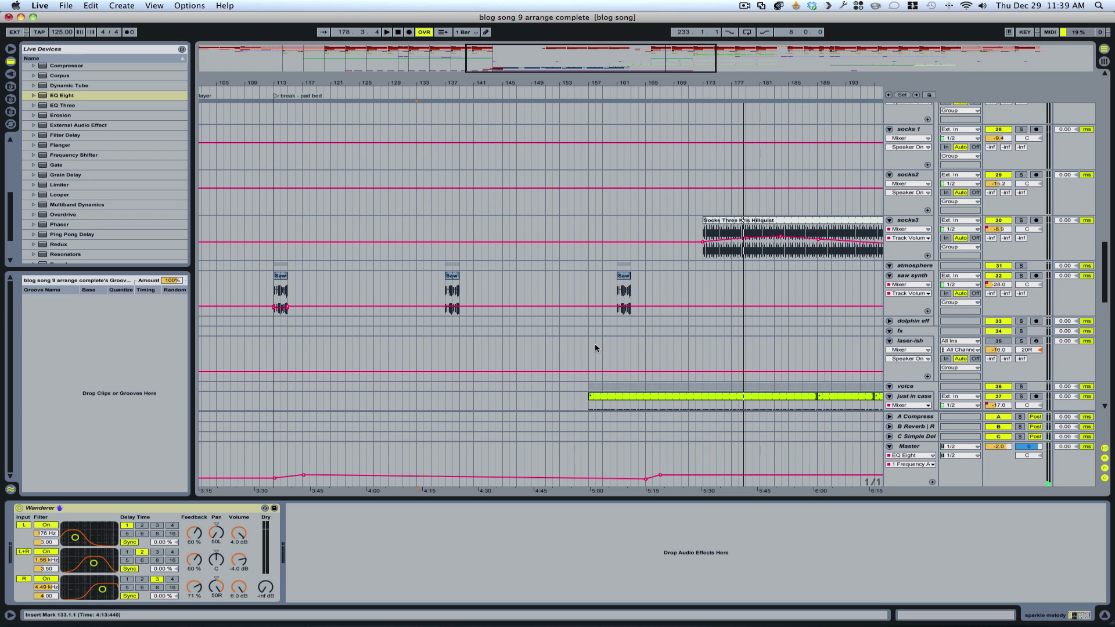
Play the unsorted 2 bells track in solo from bar 161 through its volume rise, and stop playback.
{"action": "scroll", "coordinate": [596, 348], "scroll_direction": "down", "scroll_amount": 5}
{"action": "scroll", "coordinate": [664, 356], "scroll_direction": "down", "scroll_amount": 8}
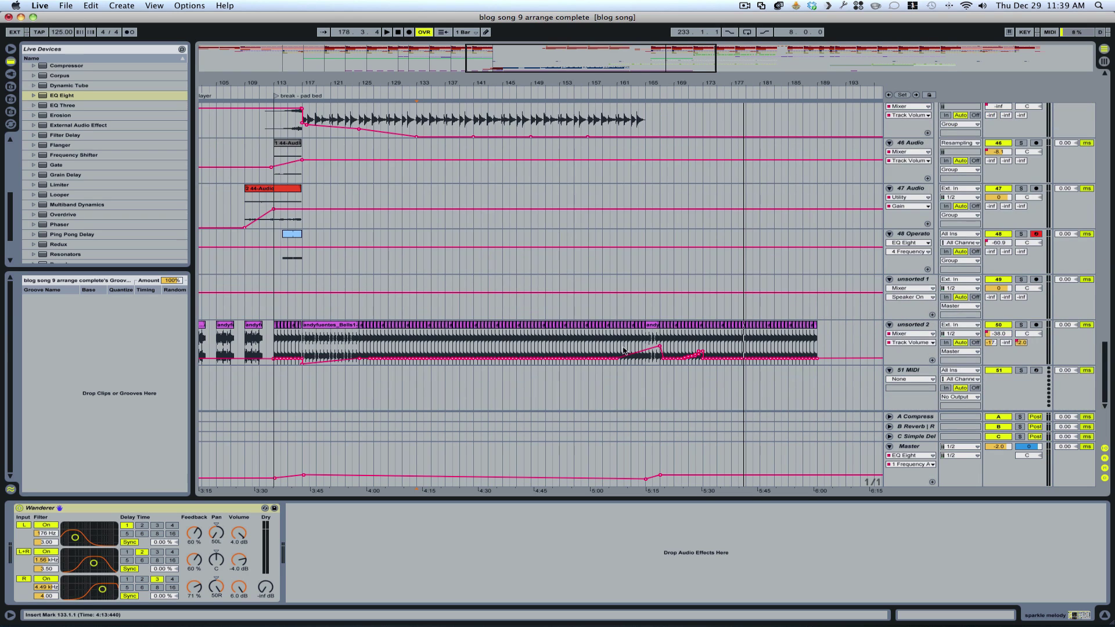
{"action": "left_click", "coordinate": [1022, 325]}
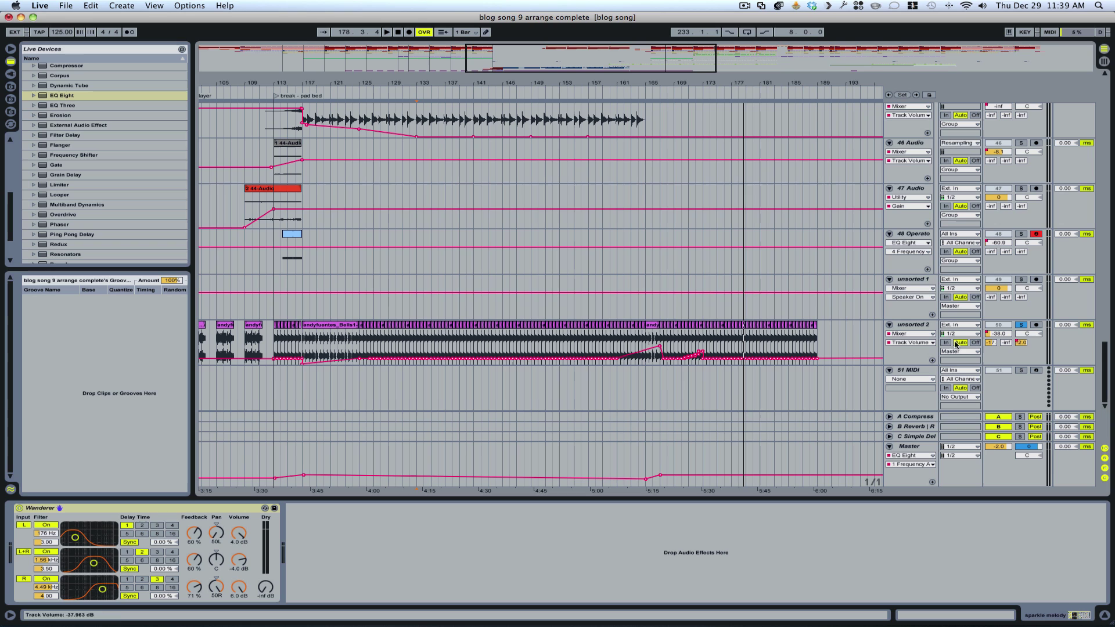
{"action": "left_click", "coordinate": [617, 348]}
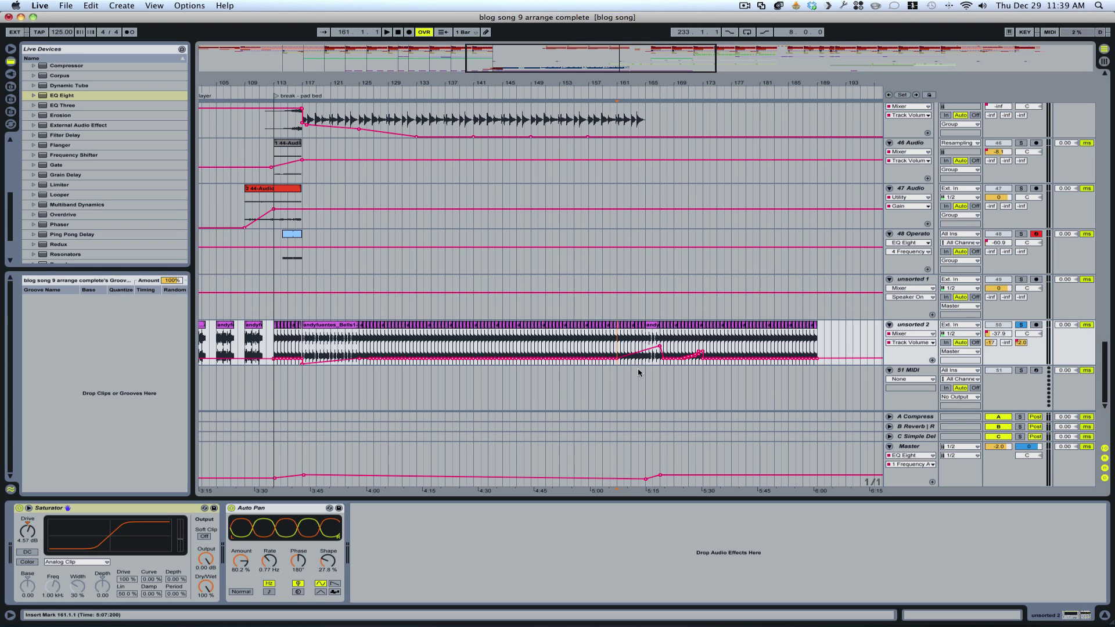
{"action": "key", "text": "space"}
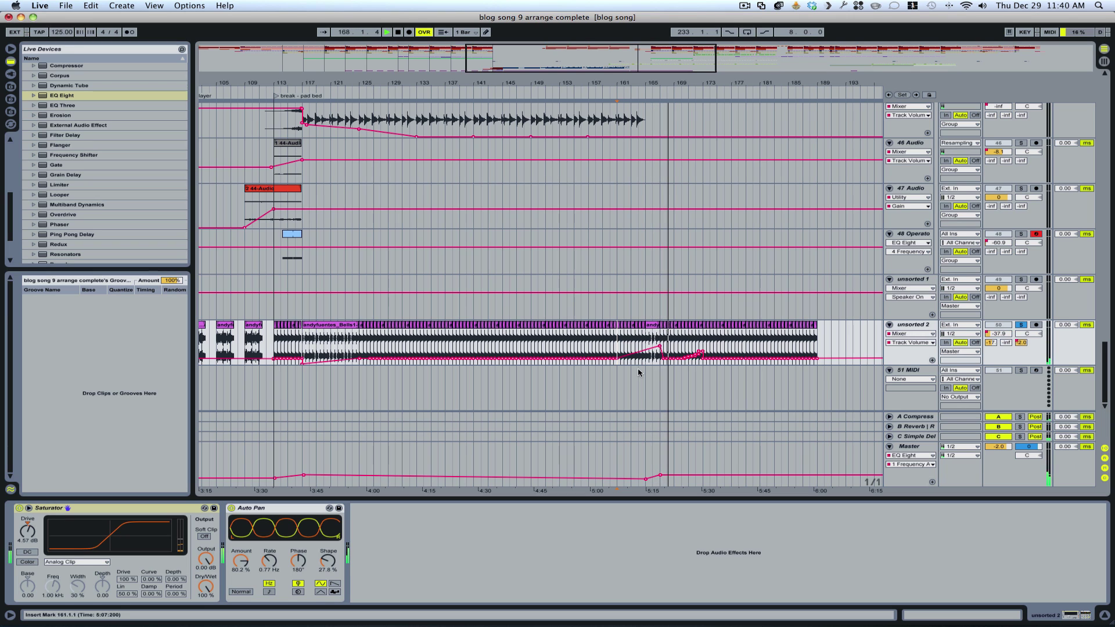
{"action": "key", "text": "space"}
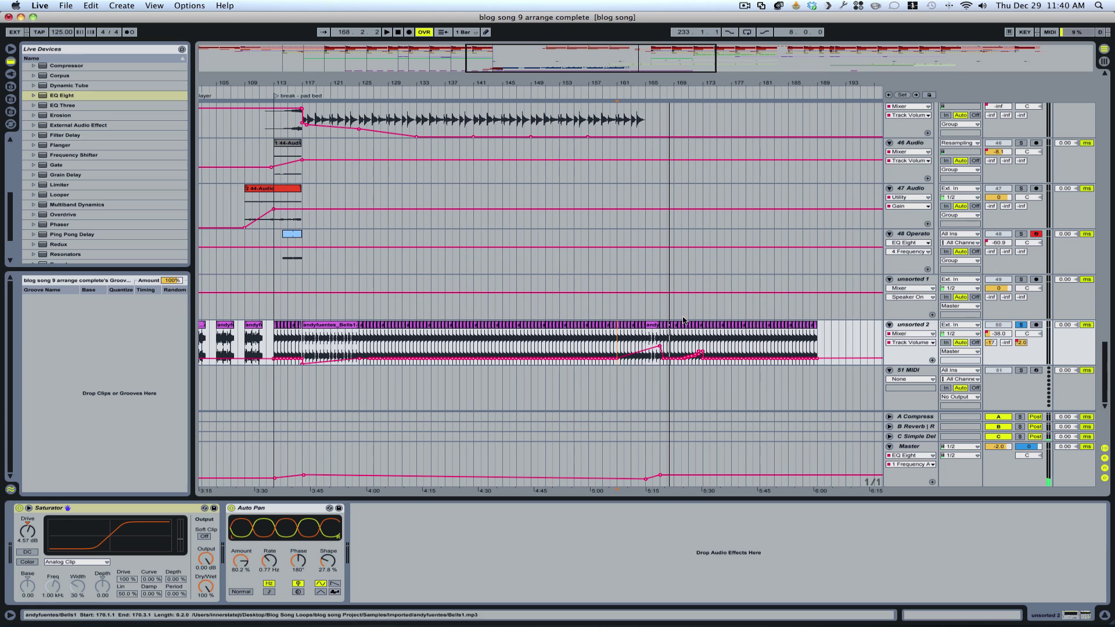
Play the just in case track in solo from bar 165 through its volume fade-in, stop playback and switch its solo off.
{"action": "scroll", "coordinate": [684, 303], "scroll_direction": "up", "scroll_amount": 5}
{"action": "scroll", "coordinate": [684, 303], "scroll_direction": "up", "scroll_amount": 5}
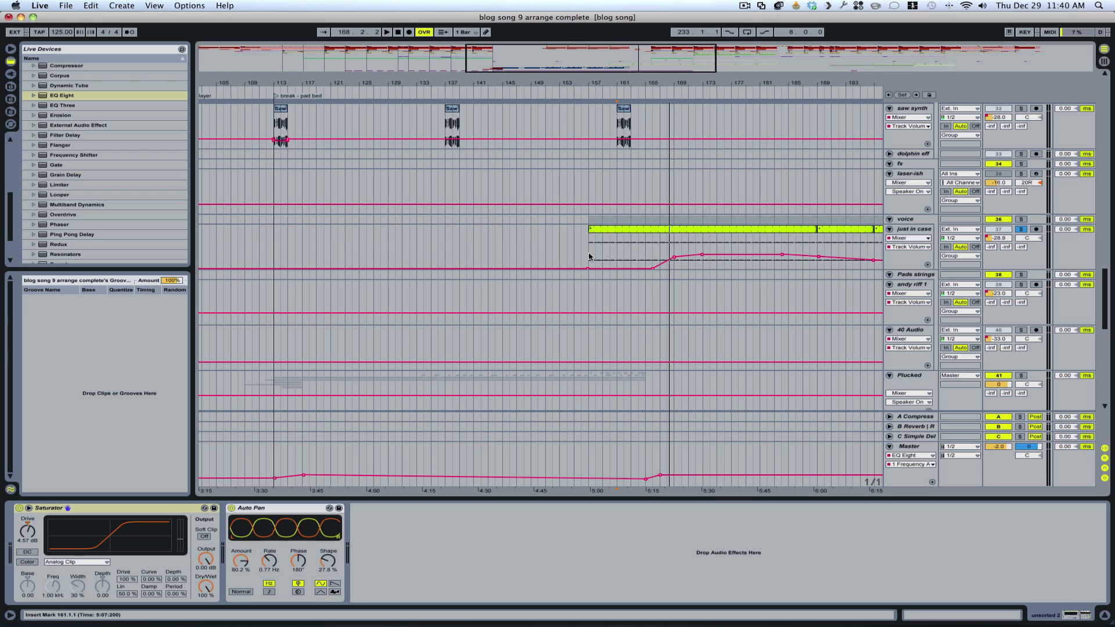
{"action": "left_click", "coordinate": [647, 256]}
{"action": "key", "text": "space"}
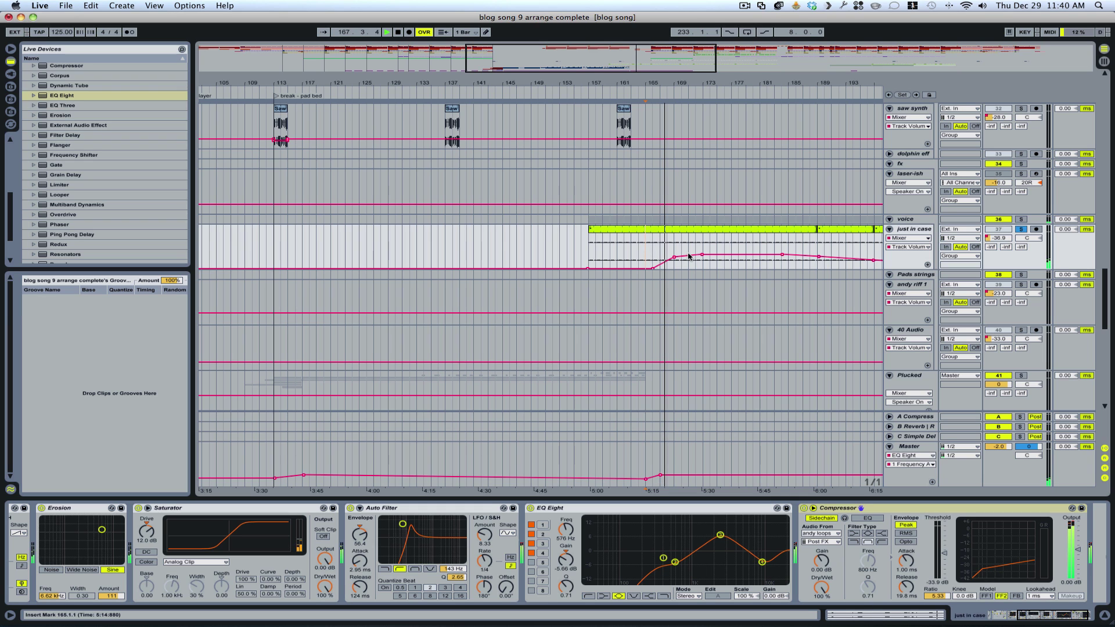
{"action": "scroll", "coordinate": [726, 203], "scroll_direction": "up", "scroll_amount": 6}
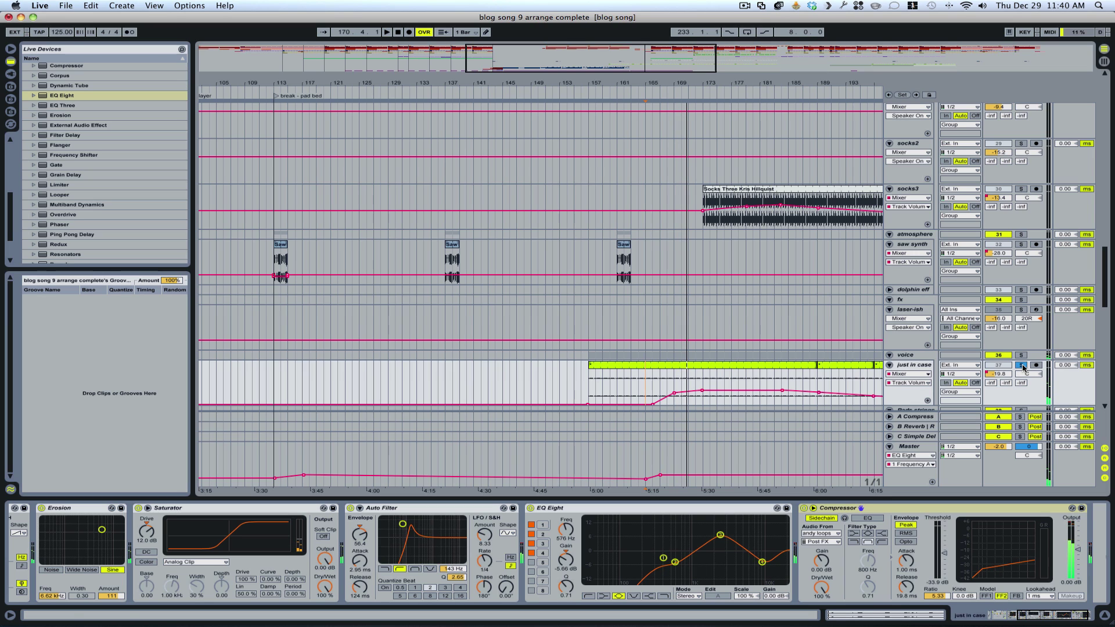
{"action": "left_click", "coordinate": [1023, 365]}
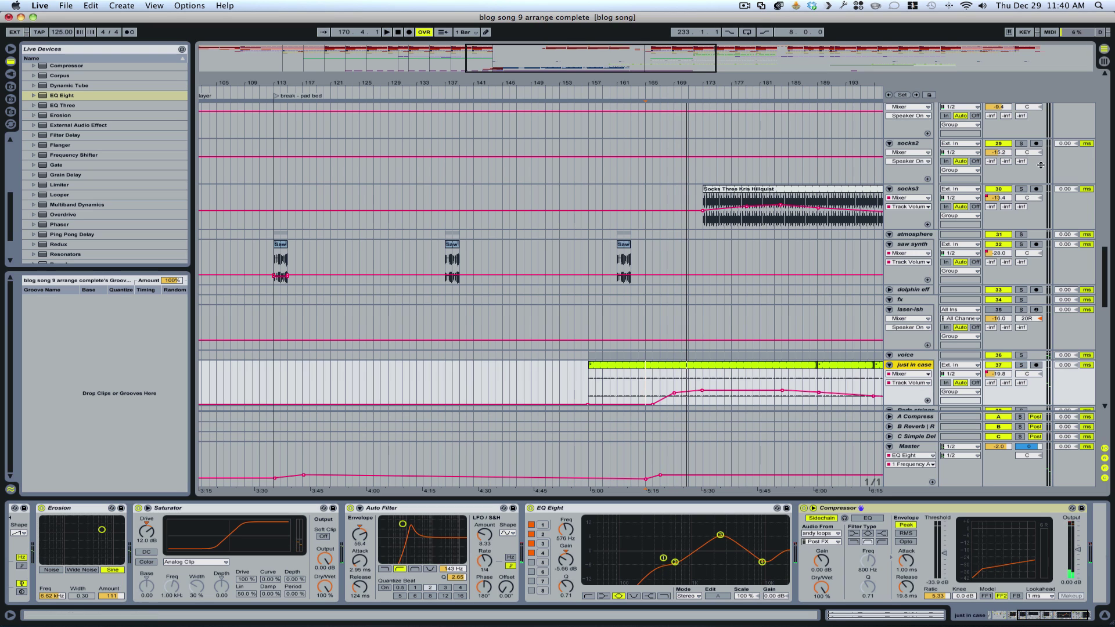
Play the socks3 track in solo from bar 173, and stop playback.
{"action": "left_click", "coordinate": [1022, 190]}
{"action": "left_click", "coordinate": [702, 229]}
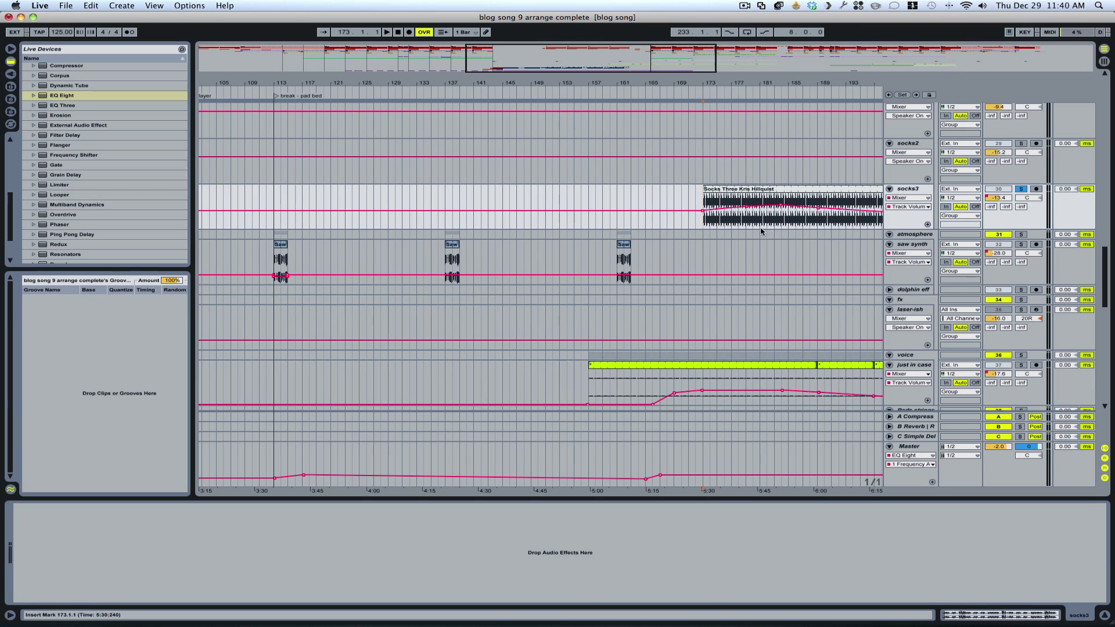
{"action": "key", "text": "space"}
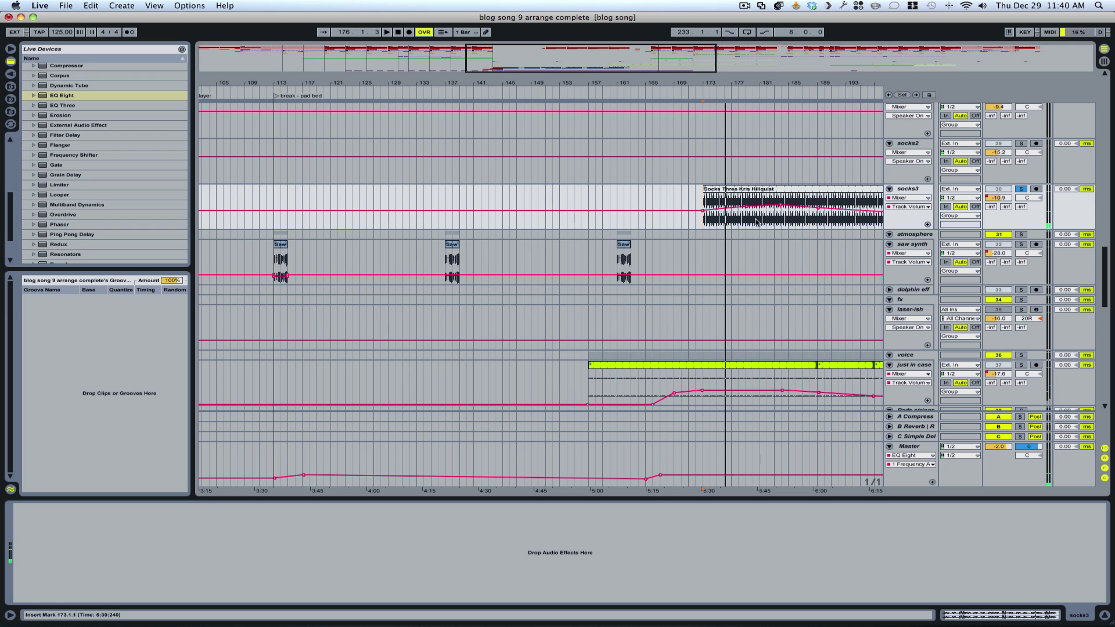
Switch off the socks3 solo and play the full mix from bar 157.
{"action": "scroll", "coordinate": [657, 175], "scroll_direction": "up", "scroll_amount": 15}
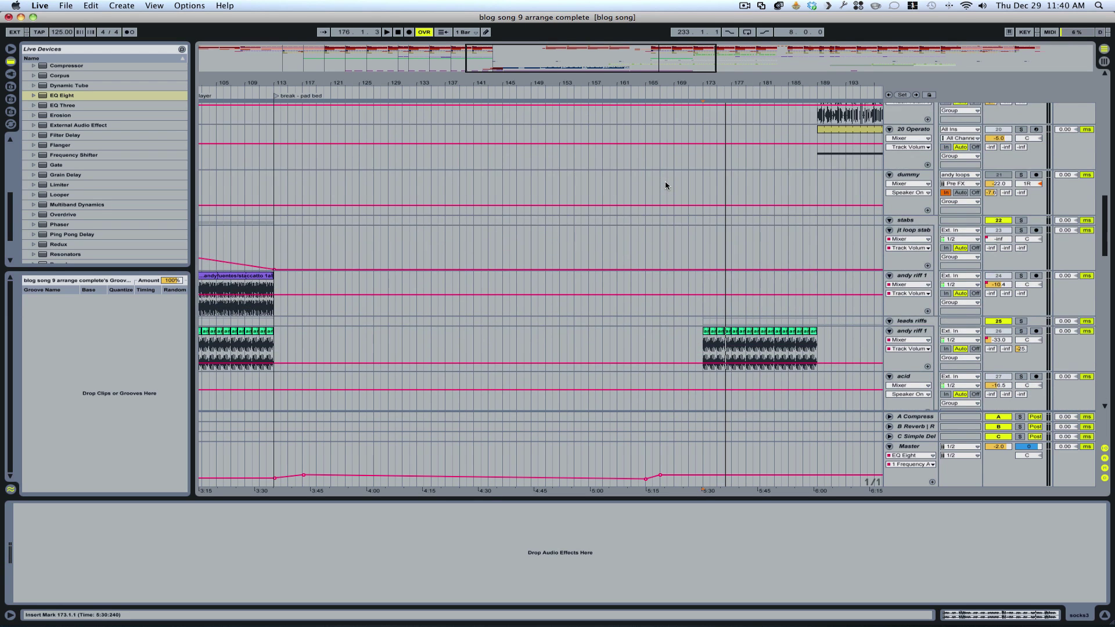
{"action": "scroll", "coordinate": [666, 186], "scroll_direction": "up", "scroll_amount": 6}
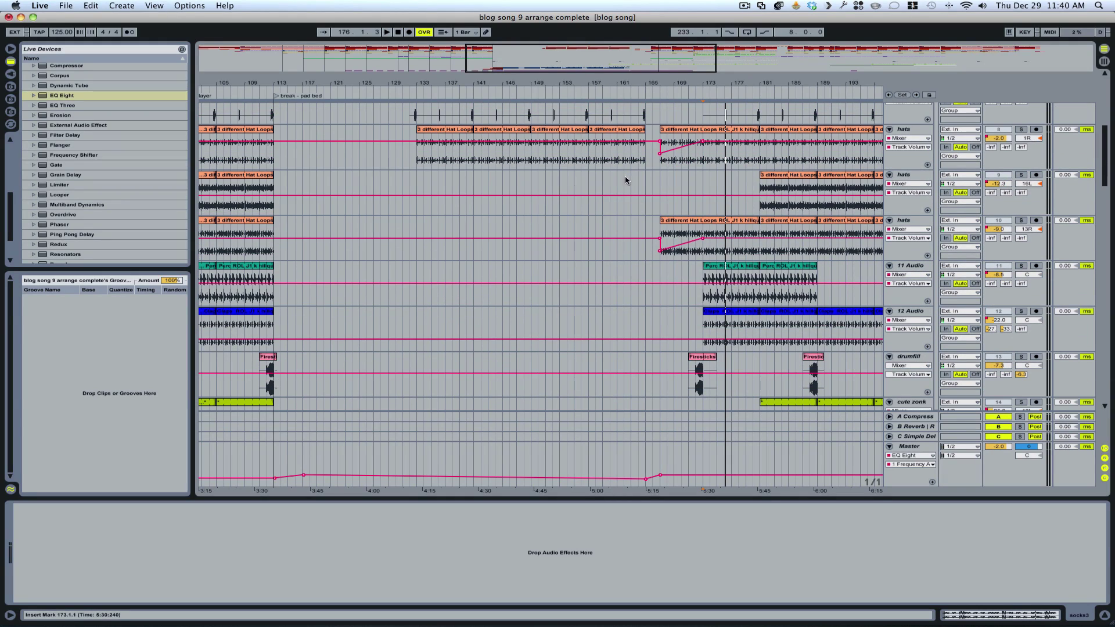
{"action": "left_click", "coordinate": [589, 183]}
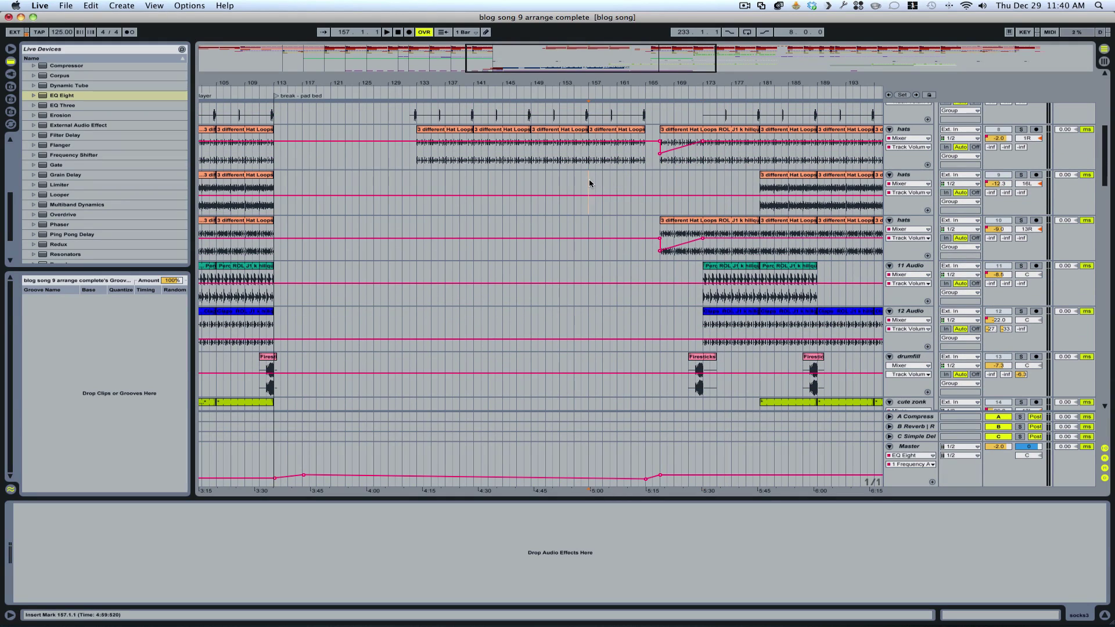
{"action": "key", "text": "space"}
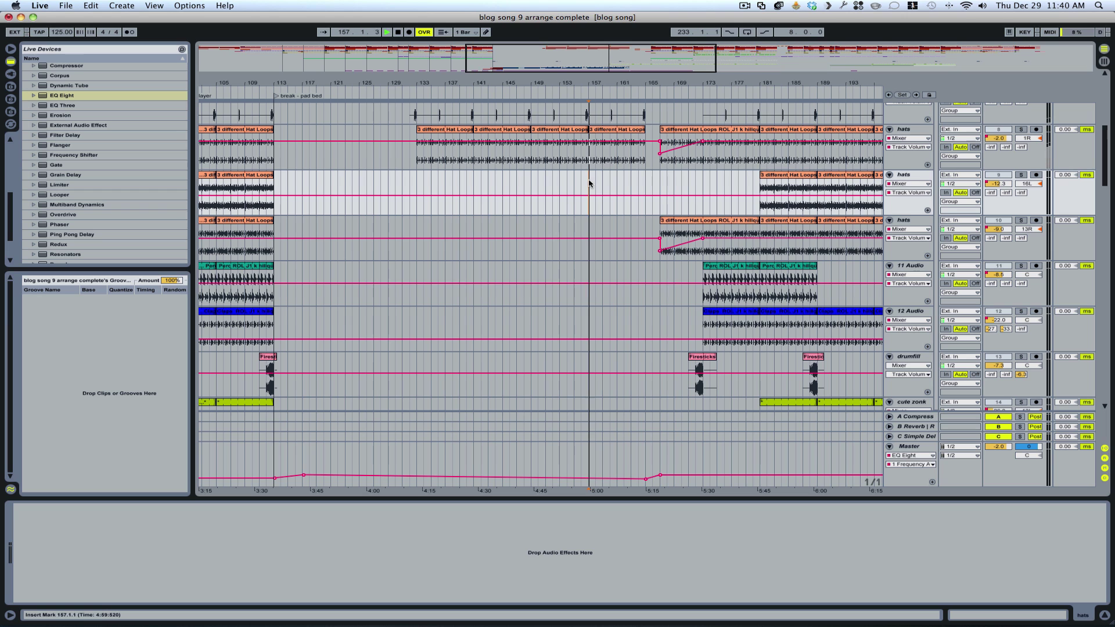
{"action": "scroll", "coordinate": [992, 290], "scroll_direction": "down", "scroll_amount": 5}
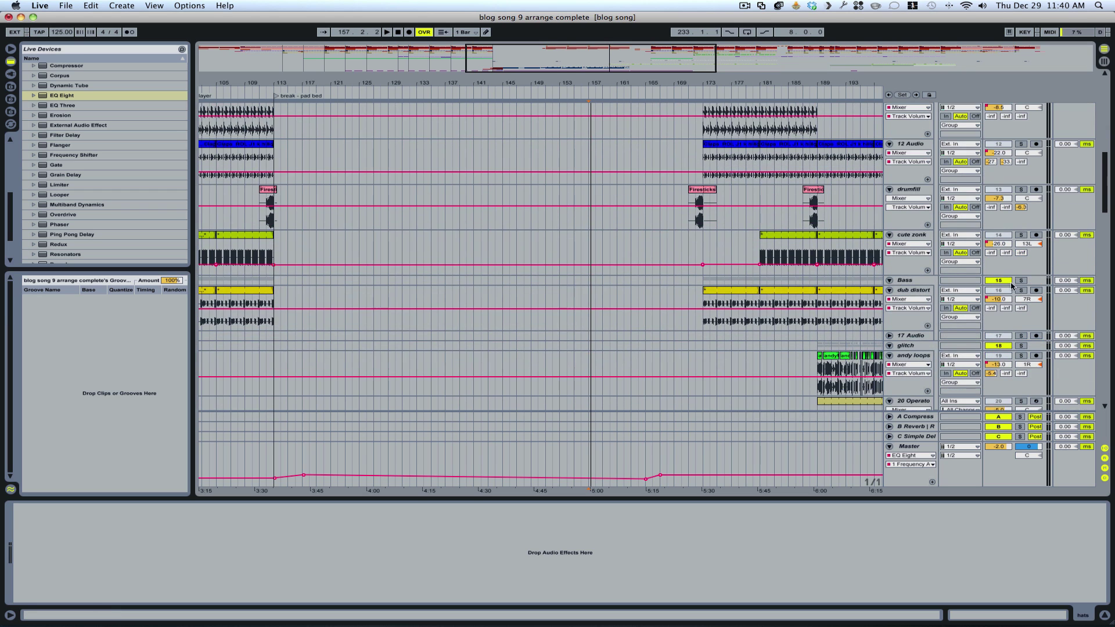
{"action": "scroll", "coordinate": [723, 277], "scroll_direction": "up", "scroll_amount": 5}
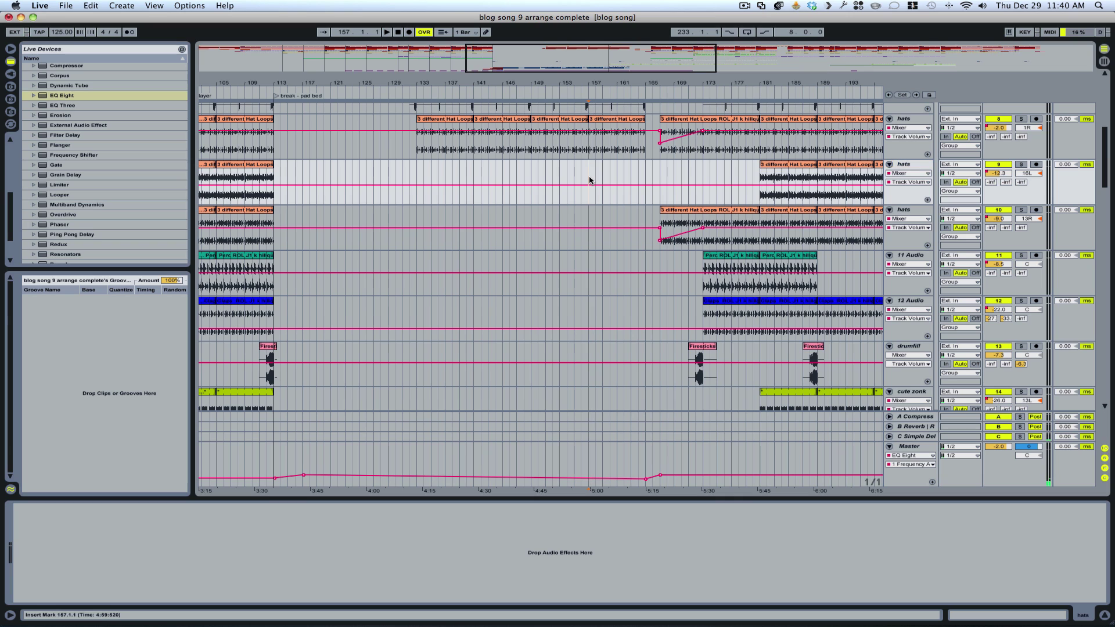
{"action": "key", "text": "space"}
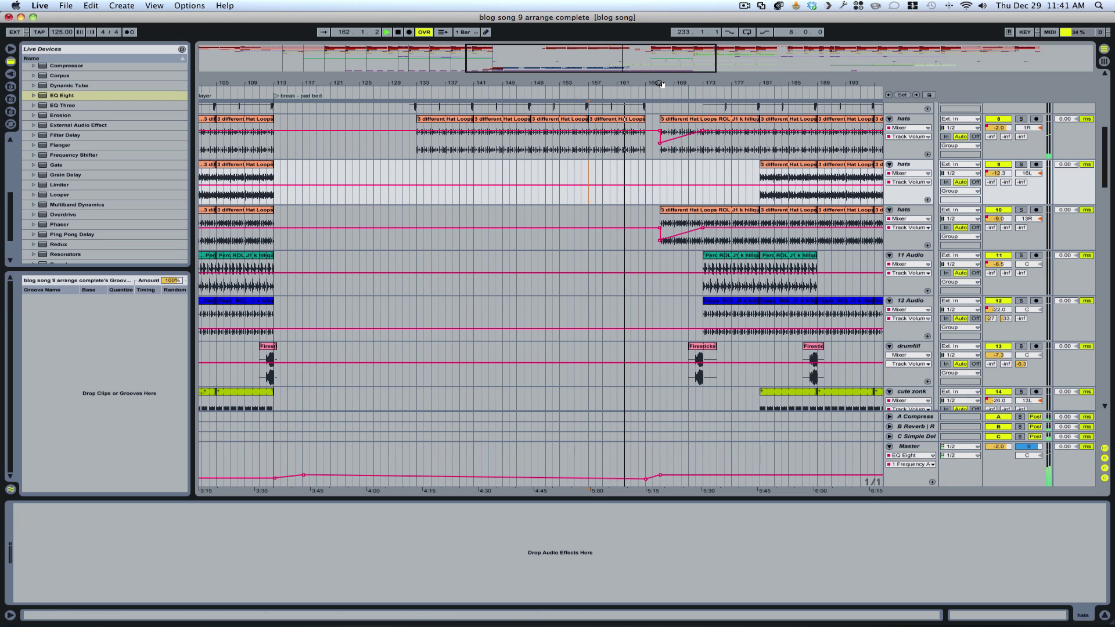
Examine the hats, drum, cute zonk, bass and glitch clips between bars 167 and 221 during playback, and stop it.
{"action": "left_click_drag", "start_coordinate": [661, 83], "coordinate": [415, 71]}
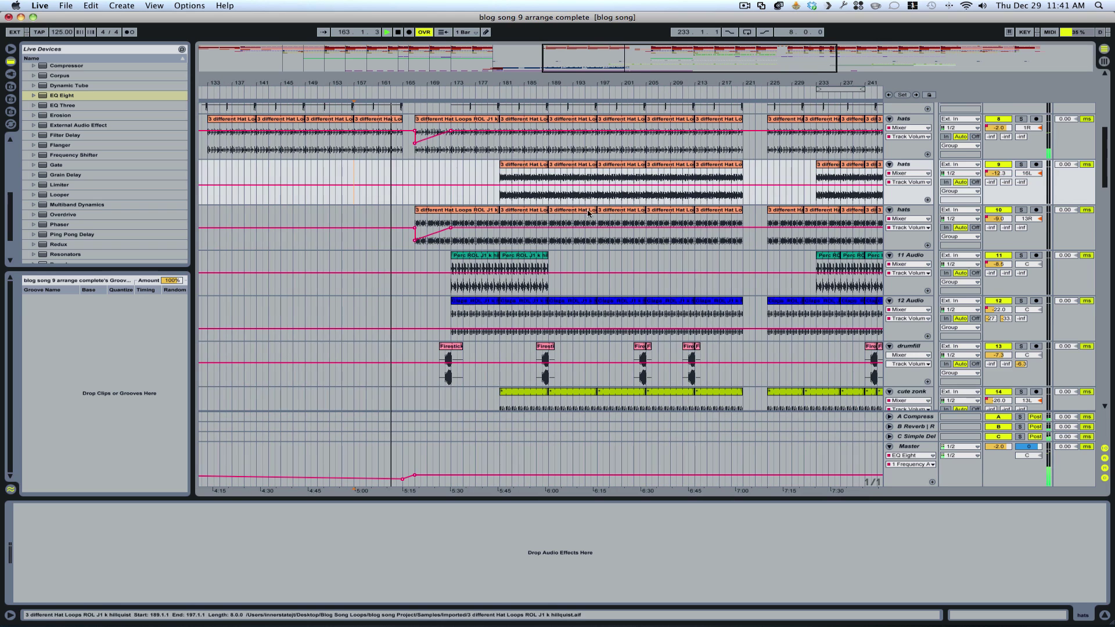
{"action": "scroll", "coordinate": [583, 231], "scroll_direction": "up", "scroll_amount": 5}
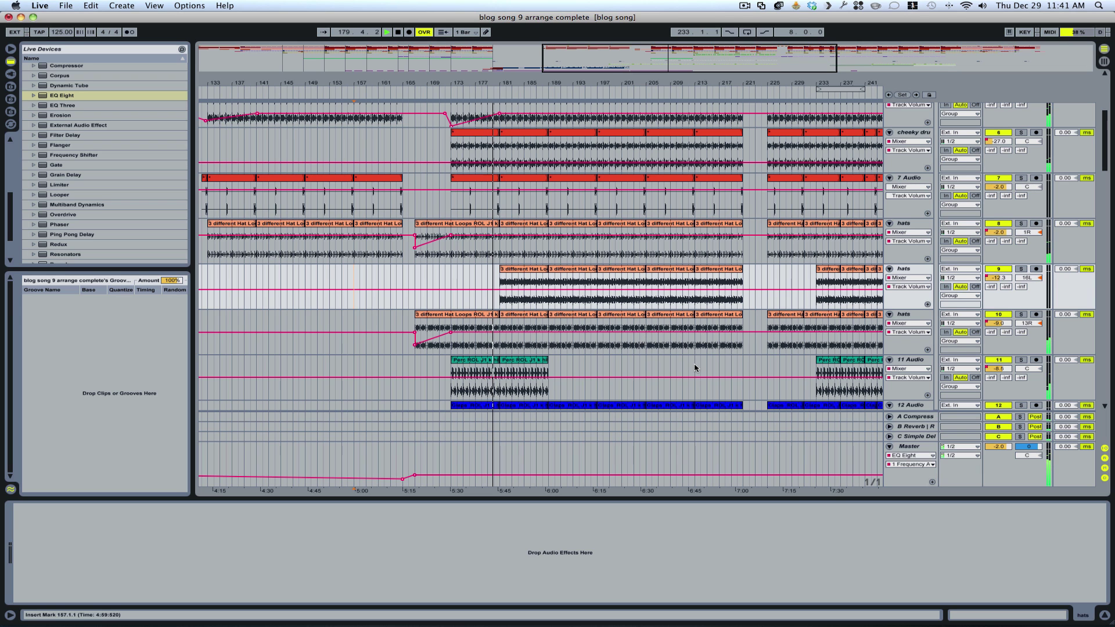
{"action": "scroll", "coordinate": [695, 368], "scroll_direction": "down", "scroll_amount": 1}
{"action": "scroll", "coordinate": [695, 368], "scroll_direction": "down", "scroll_amount": 8}
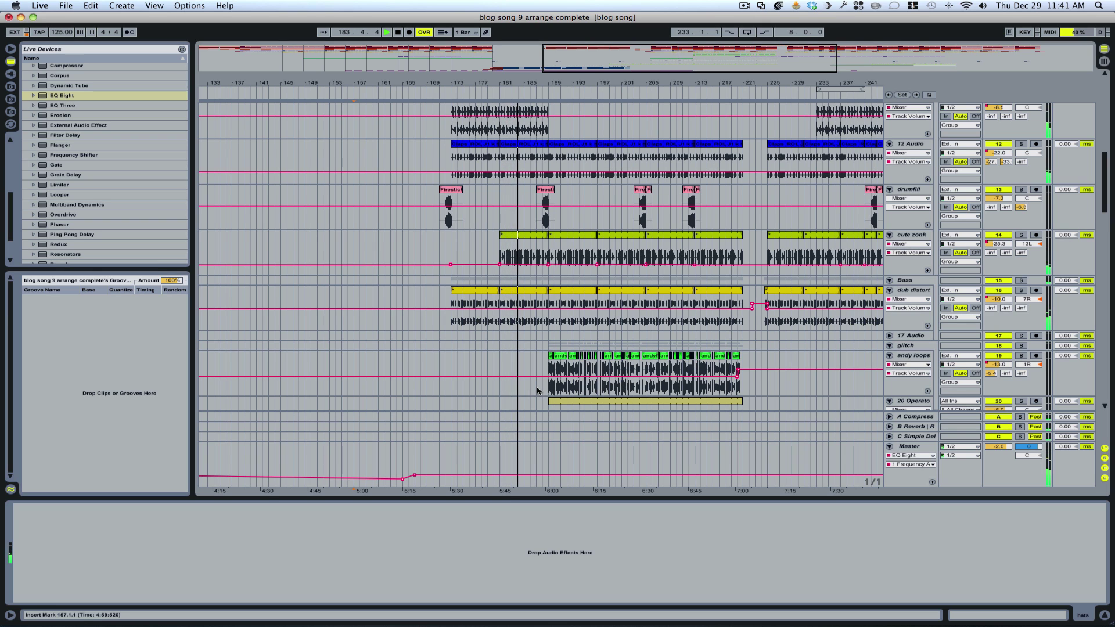
{"action": "key", "text": "space"}
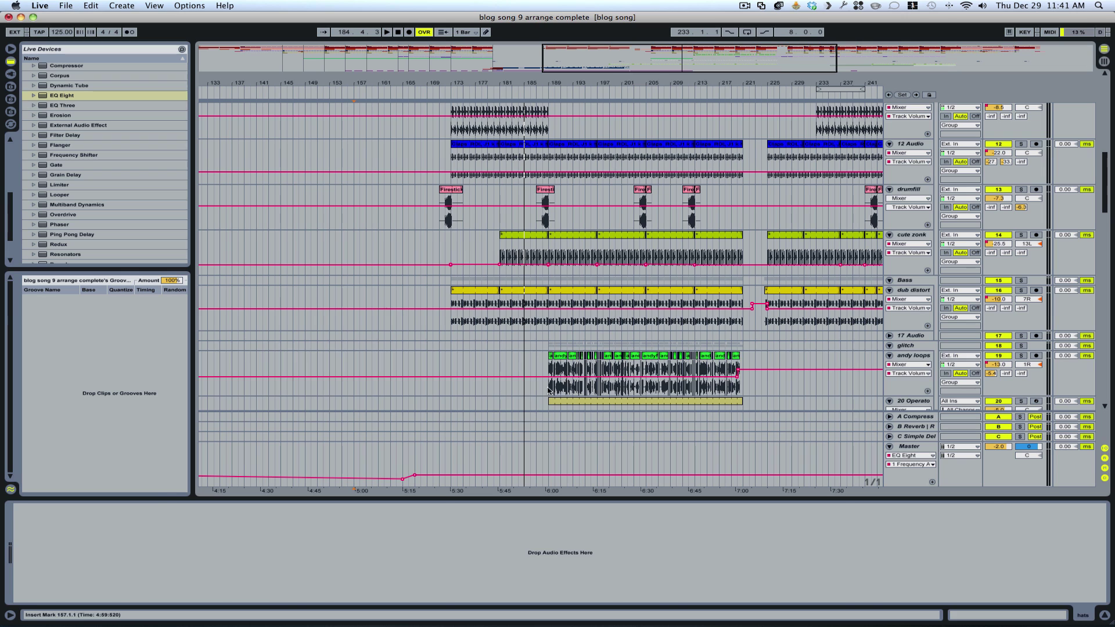
Examine the andy loops track's device chain and its clips between bars 189 and 221, and solo the track.
{"action": "left_click", "coordinate": [936, 370]}
{"action": "scroll", "coordinate": [570, 300], "scroll_direction": "down", "scroll_amount": 3}
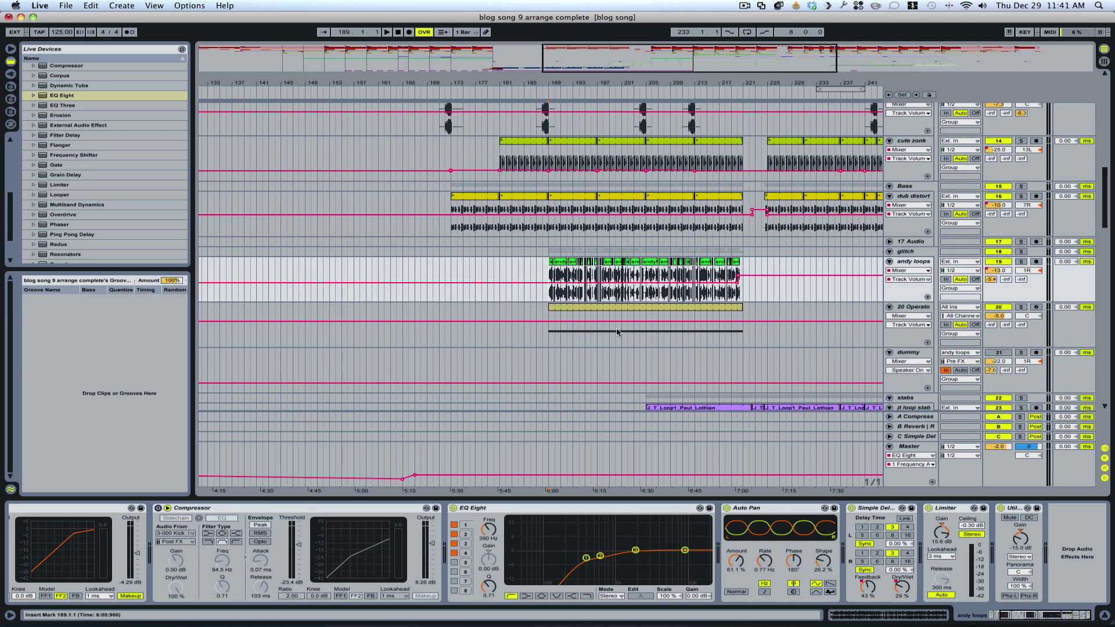
{"action": "scroll", "coordinate": [591, 343], "scroll_direction": "up", "scroll_amount": 2}
{"action": "scroll", "coordinate": [591, 342], "scroll_direction": "down", "scroll_amount": 5}
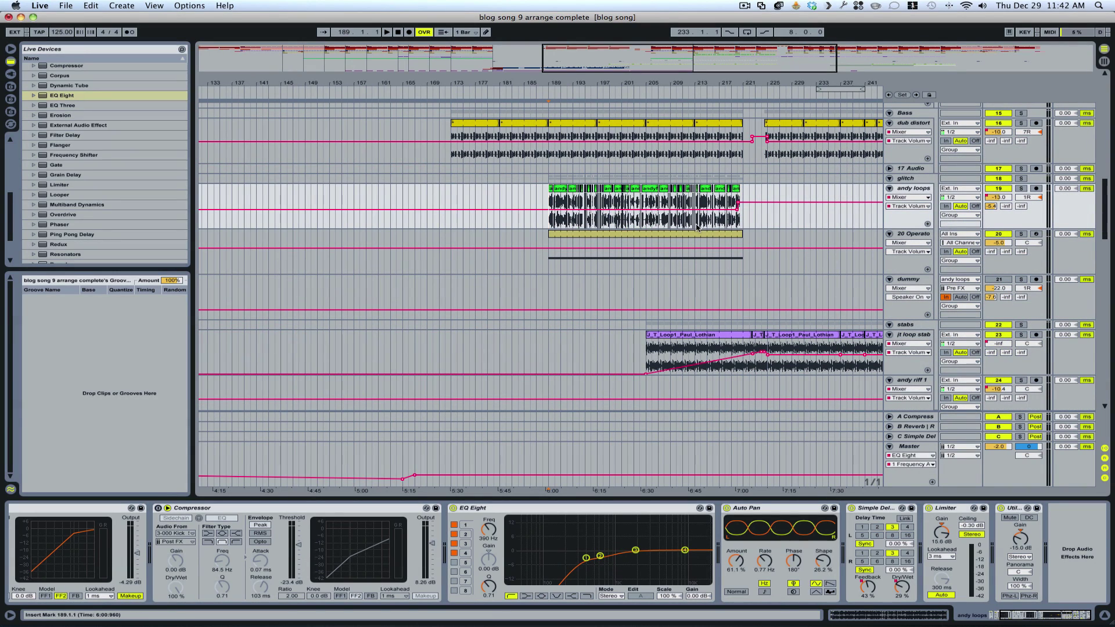
{"action": "left_click", "coordinate": [1022, 188]}
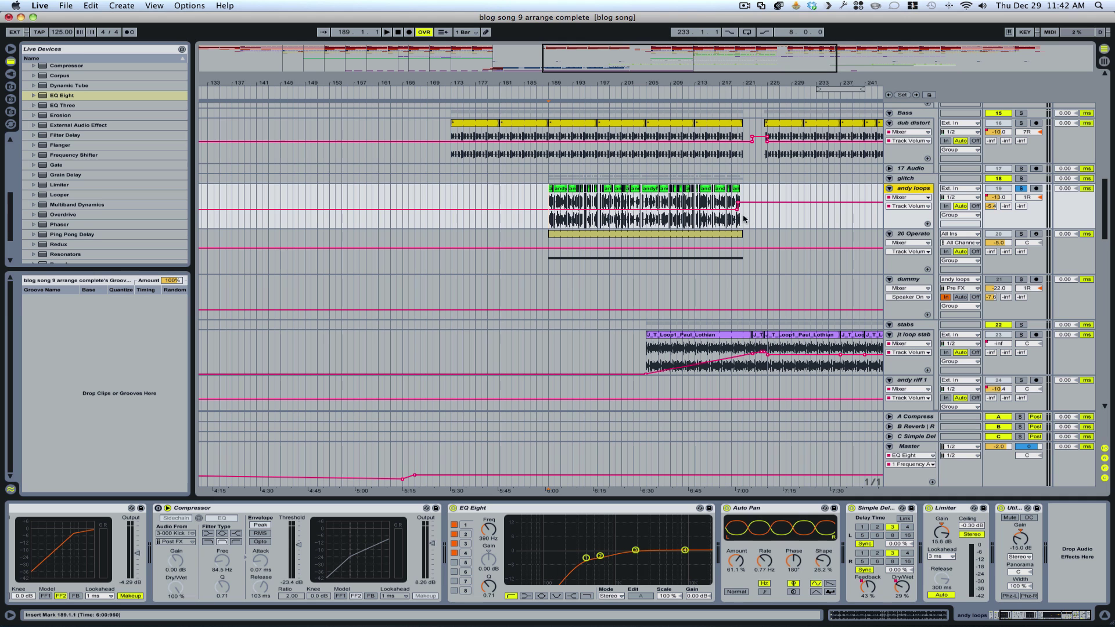
Switch to Session View, open the first green andy loops clip, and examine the source clips in that track's slots.
{"action": "key", "text": "Tab"}
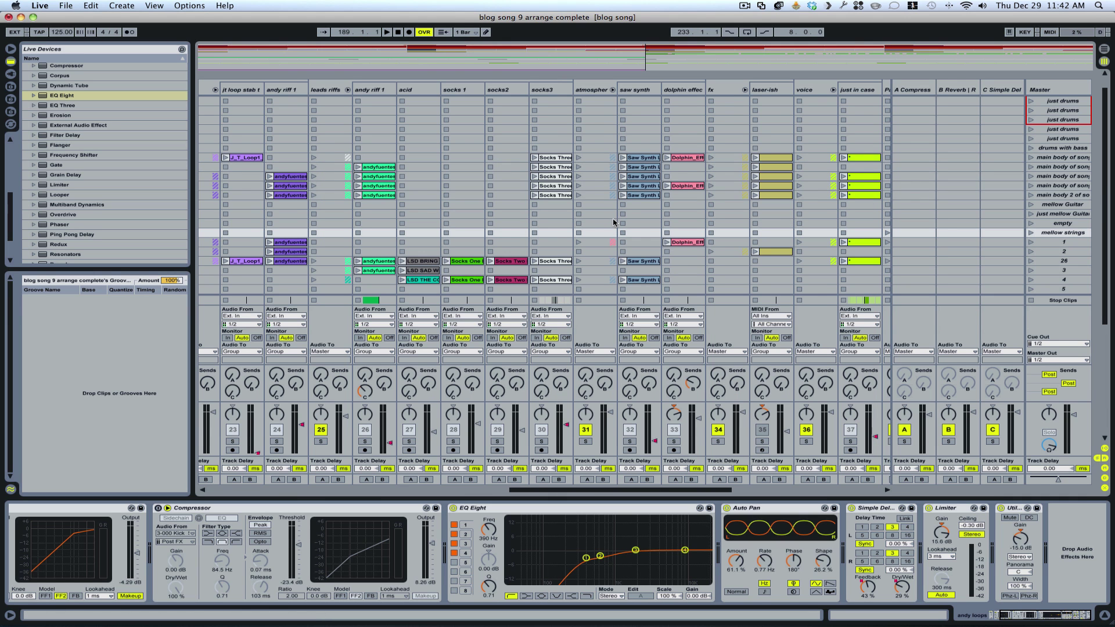
{"action": "scroll", "coordinate": [614, 223], "scroll_direction": "right", "scroll_amount": 10}
{"action": "scroll", "coordinate": [671, 230], "scroll_direction": "left", "scroll_amount": 15}
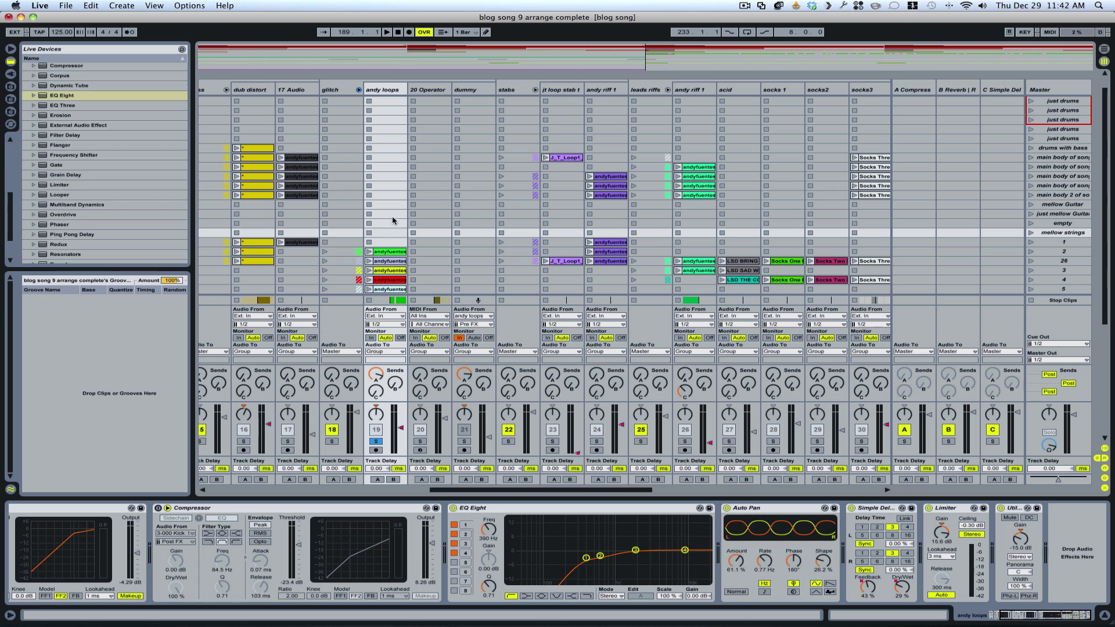
{"action": "scroll", "coordinate": [393, 221], "scroll_direction": "down", "scroll_amount": 6}
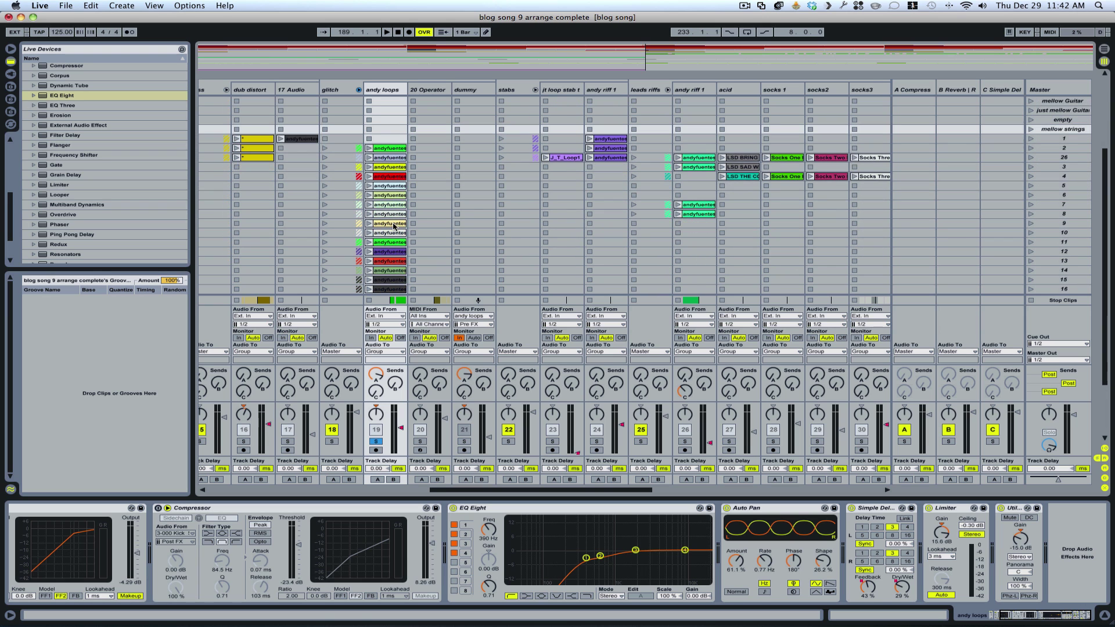
{"action": "left_click", "coordinate": [390, 149]}
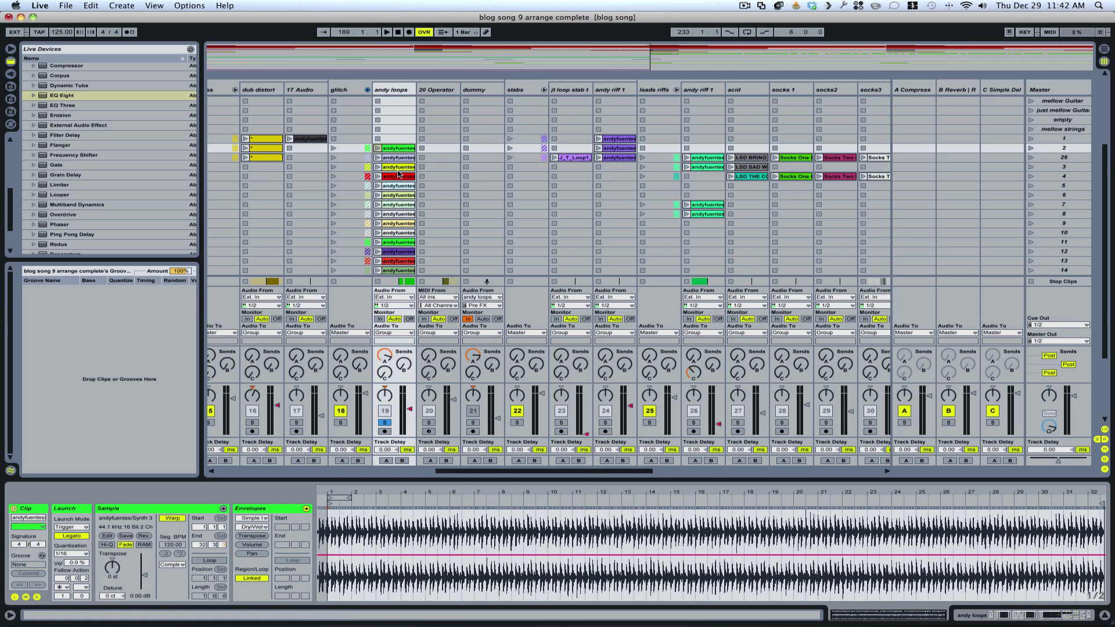
{"action": "scroll", "coordinate": [399, 128], "scroll_direction": "down", "scroll_amount": 5}
{"action": "scroll", "coordinate": [399, 127], "scroll_direction": "up", "scroll_amount": 2}
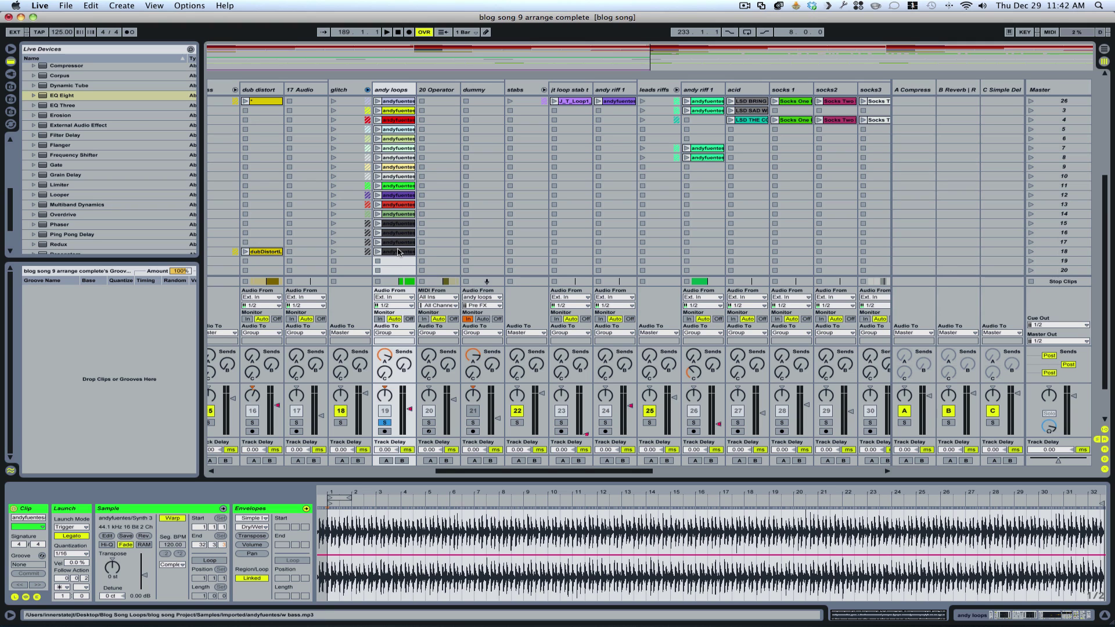
{"action": "scroll", "coordinate": [400, 223], "scroll_direction": "up", "scroll_amount": 3}
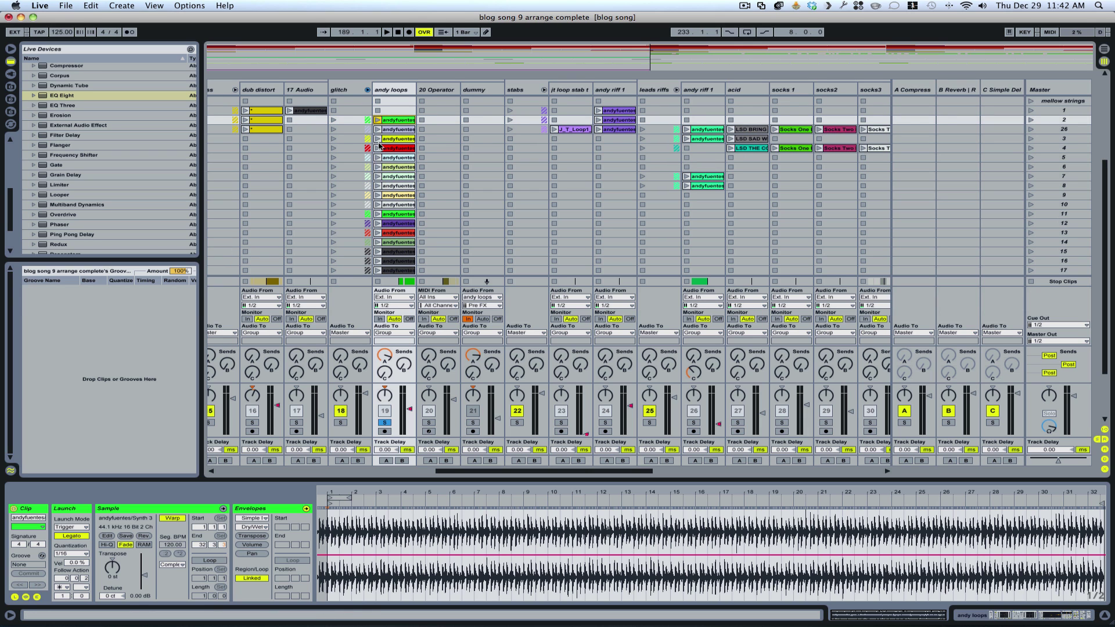
Return to Arrangement View and examine the sliced andy loops clips up close from bar 189 to 221.
{"action": "key", "text": "Tab"}
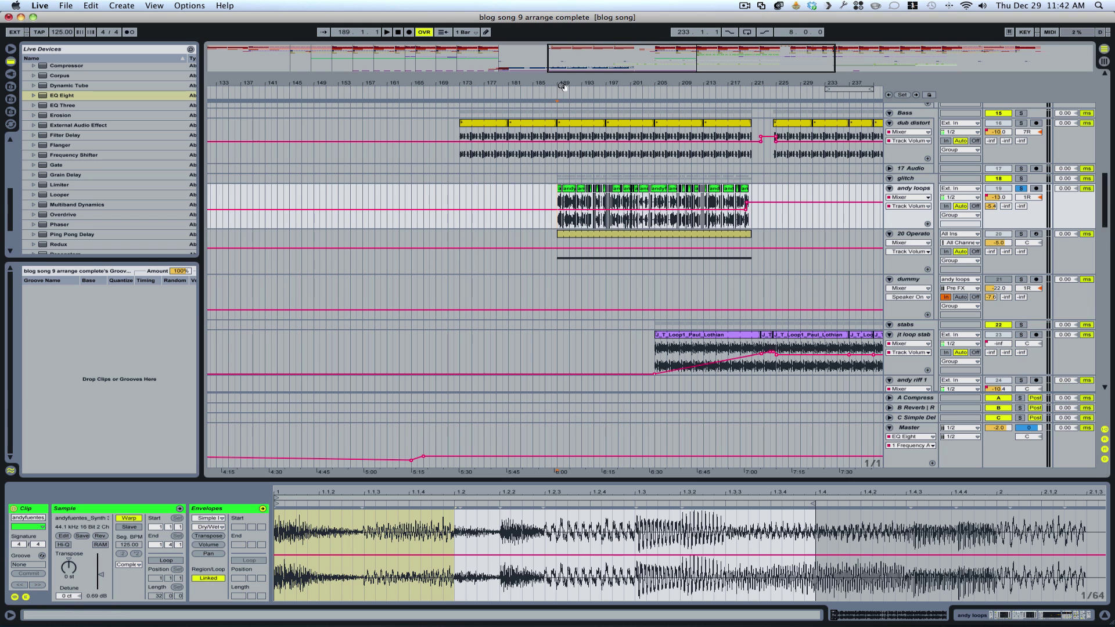
{"action": "left_click_drag", "start_coordinate": [561, 87], "coordinate": [562, 226]}
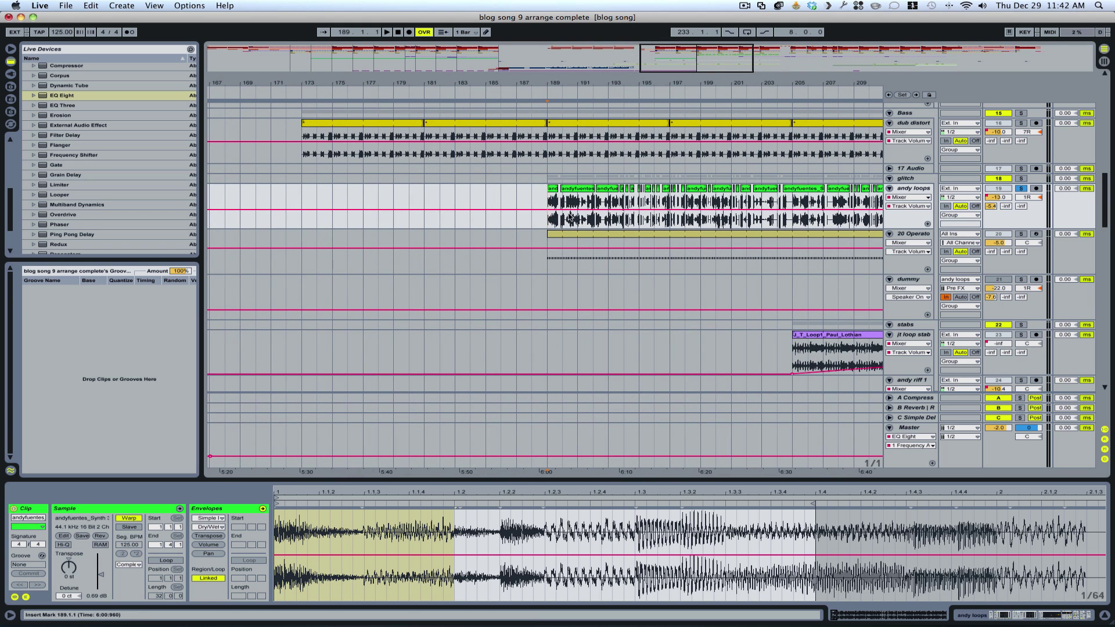
{"action": "scroll", "coordinate": [652, 219], "scroll_direction": "right", "scroll_amount": 5}
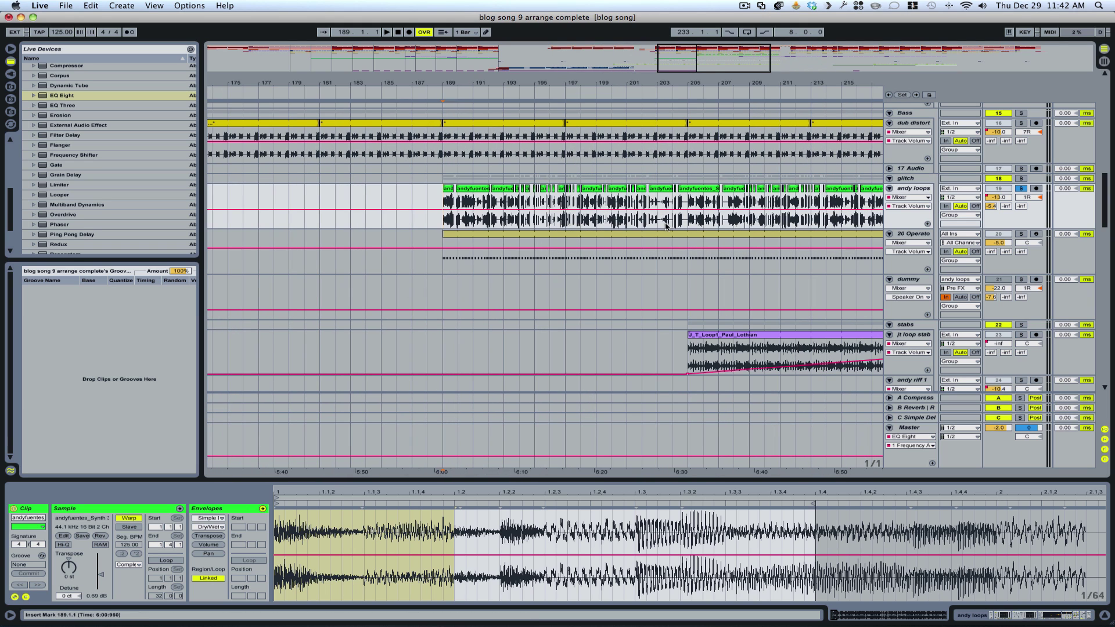
{"action": "scroll", "coordinate": [652, 232], "scroll_direction": "right", "scroll_amount": 6}
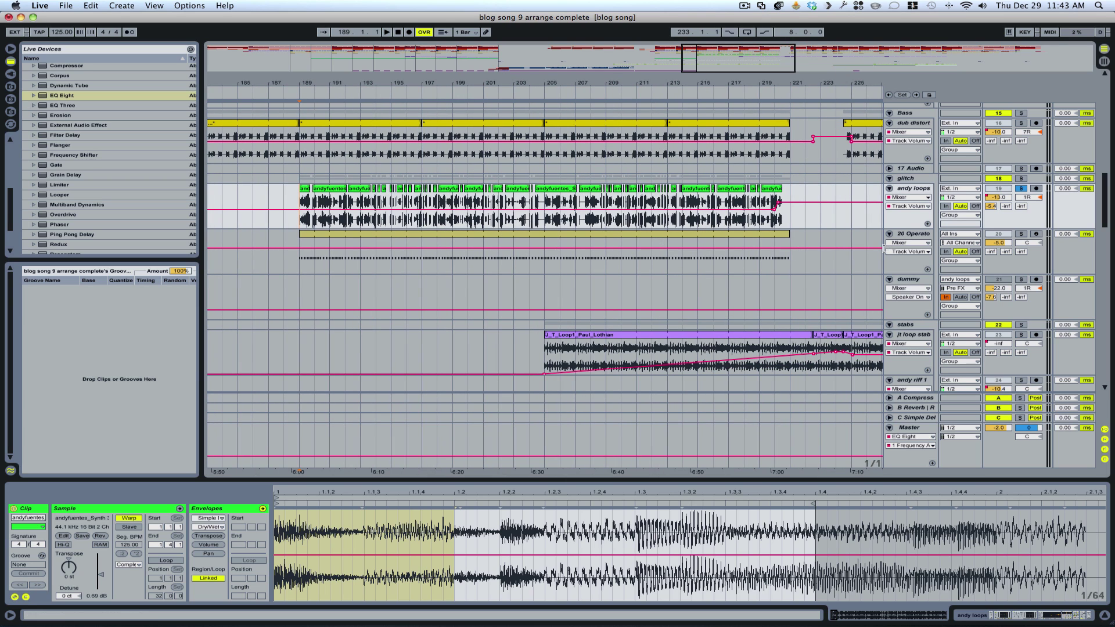
Display the 20 Operator track's devices, open its MIDI clip, select the whole loop and set the note grid to 1/16.
{"action": "left_click", "coordinate": [921, 237]}
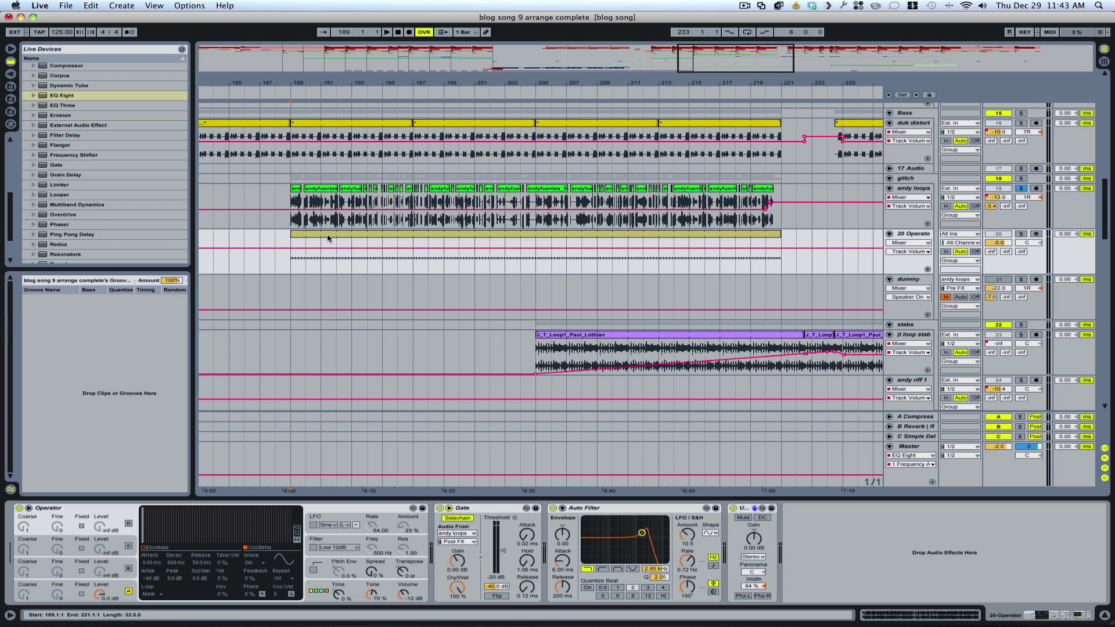
{"action": "double_click", "coordinate": [328, 237]}
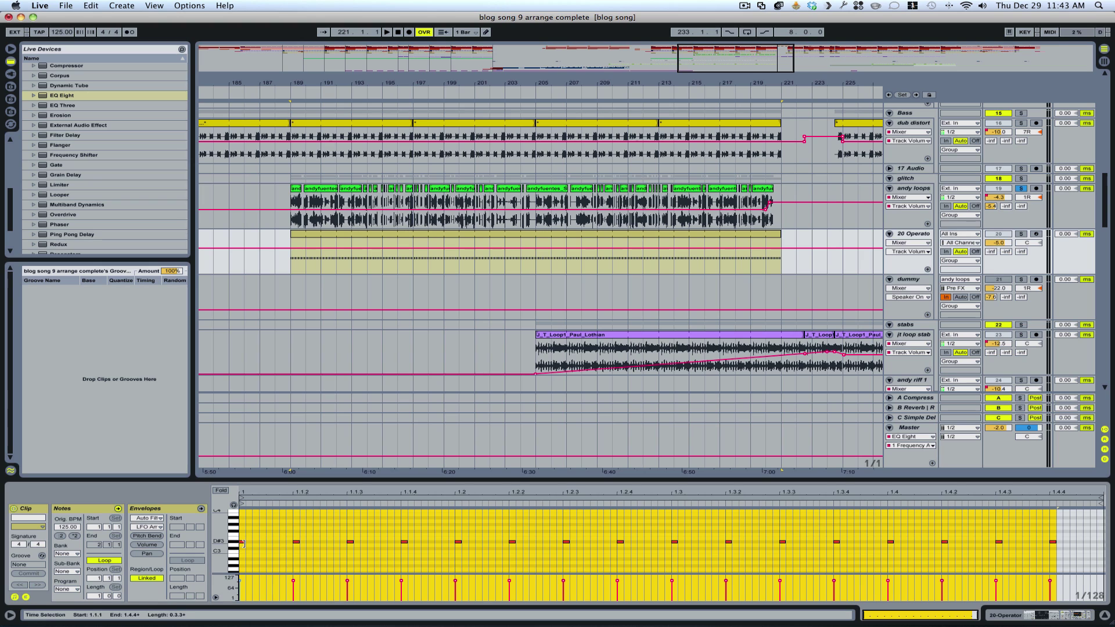
{"action": "left_click", "coordinate": [297, 543]}
{"action": "left_click", "coordinate": [360, 491]}
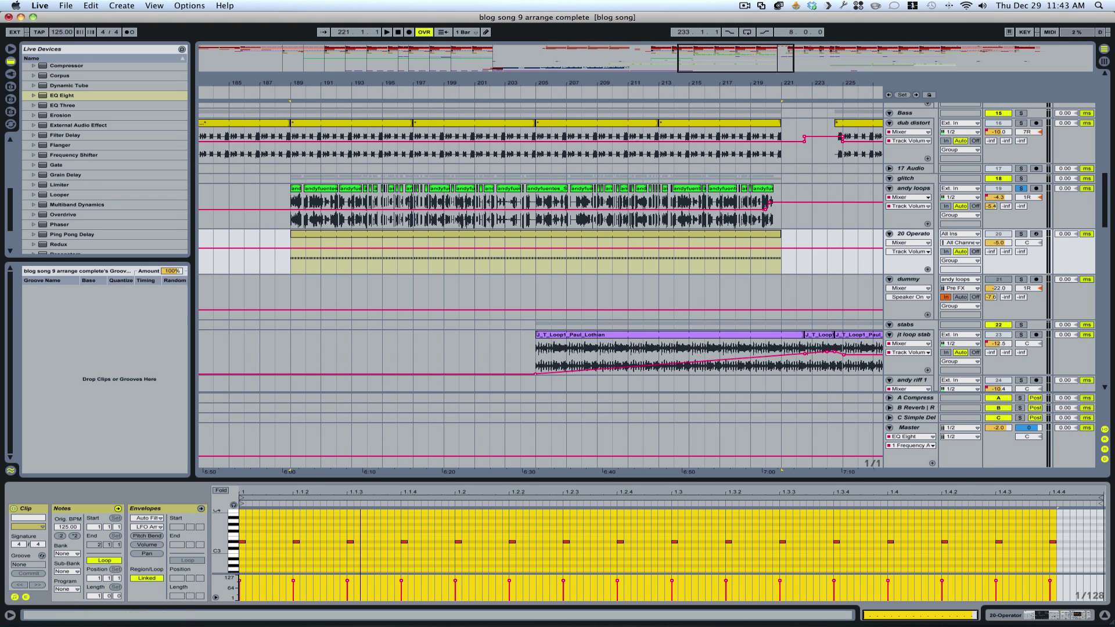
{"action": "key", "text": "super+a"}
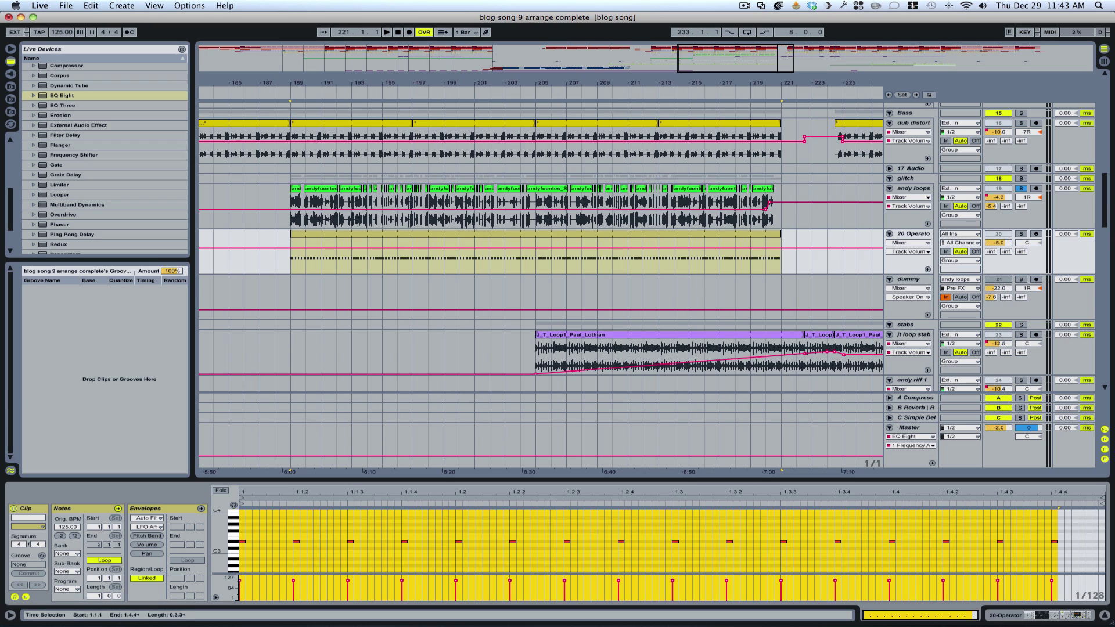
{"action": "key", "text": "super+4"}
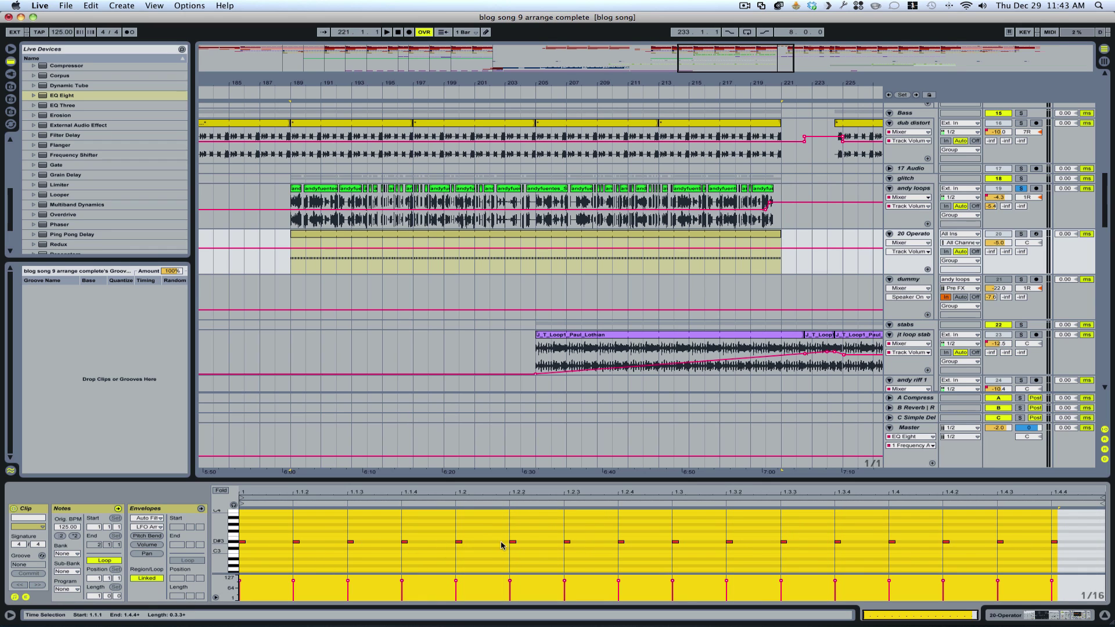
Play the 20 Operator track in solo from bar 189, and compare it with the andy loops track that feeds its sidechained gate.
{"action": "left_click", "coordinate": [1021, 234]}
{"action": "key", "text": "space"}
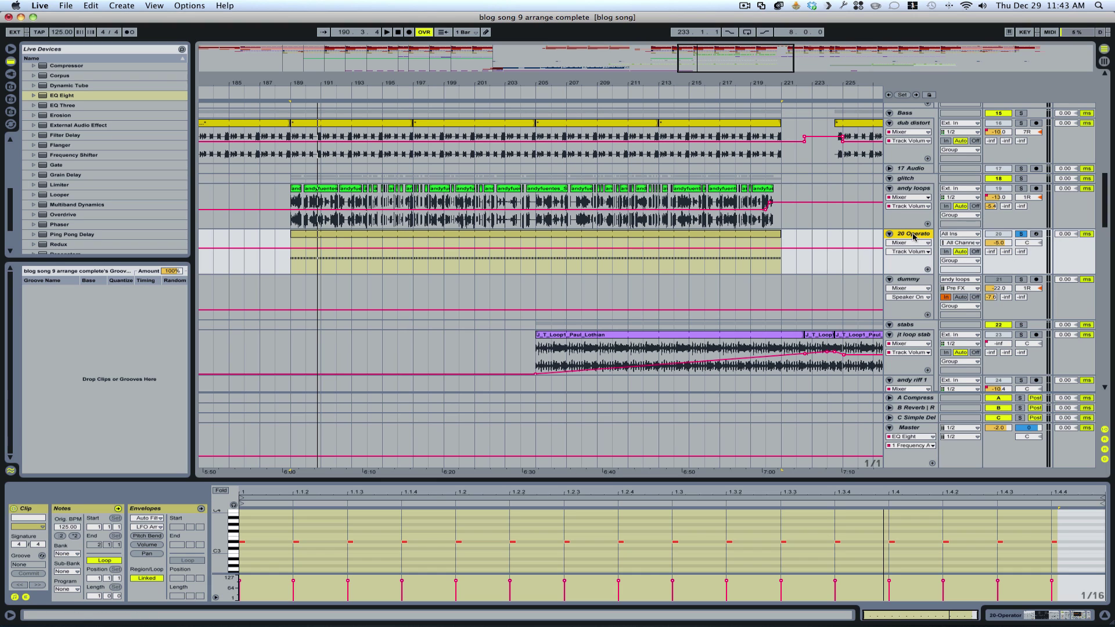
{"action": "left_click", "coordinate": [909, 190]}
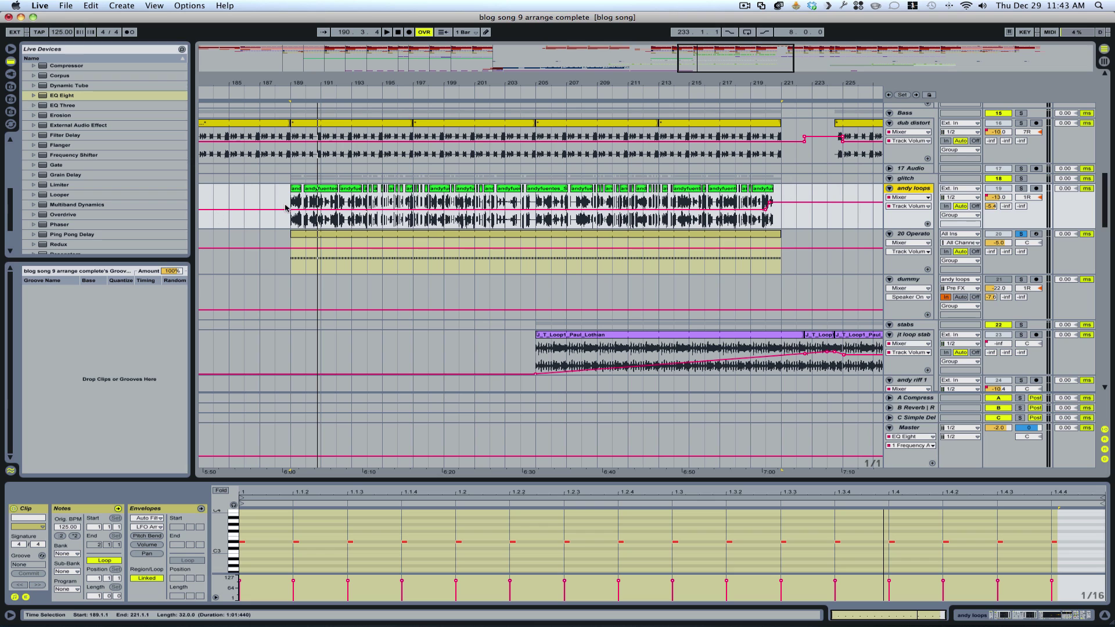
{"action": "left_click", "coordinate": [910, 239]}
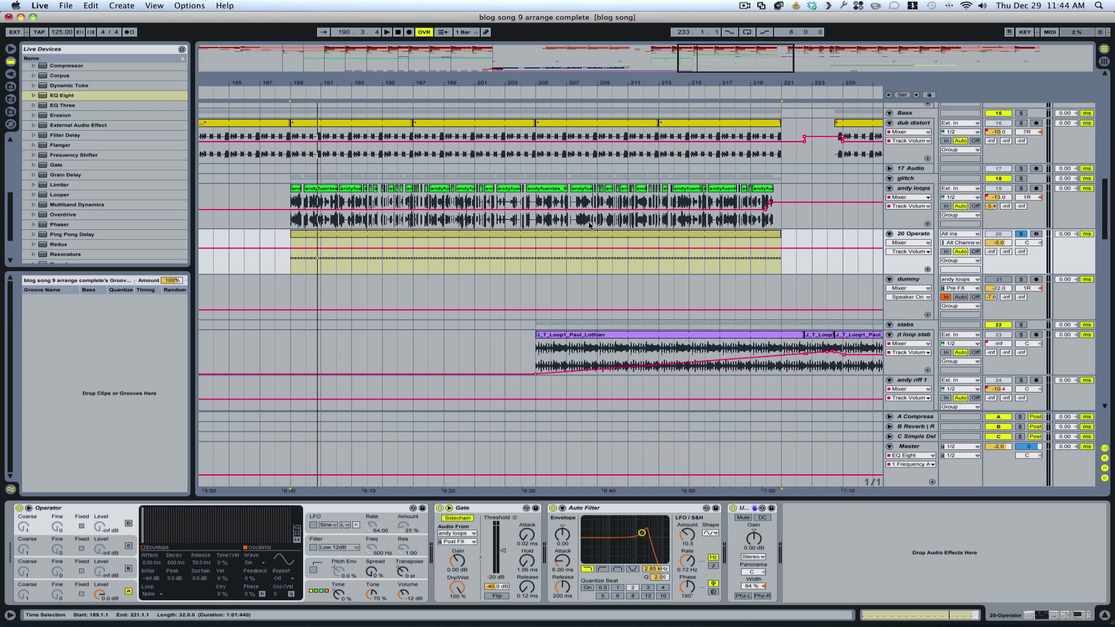
{"action": "key", "text": "space"}
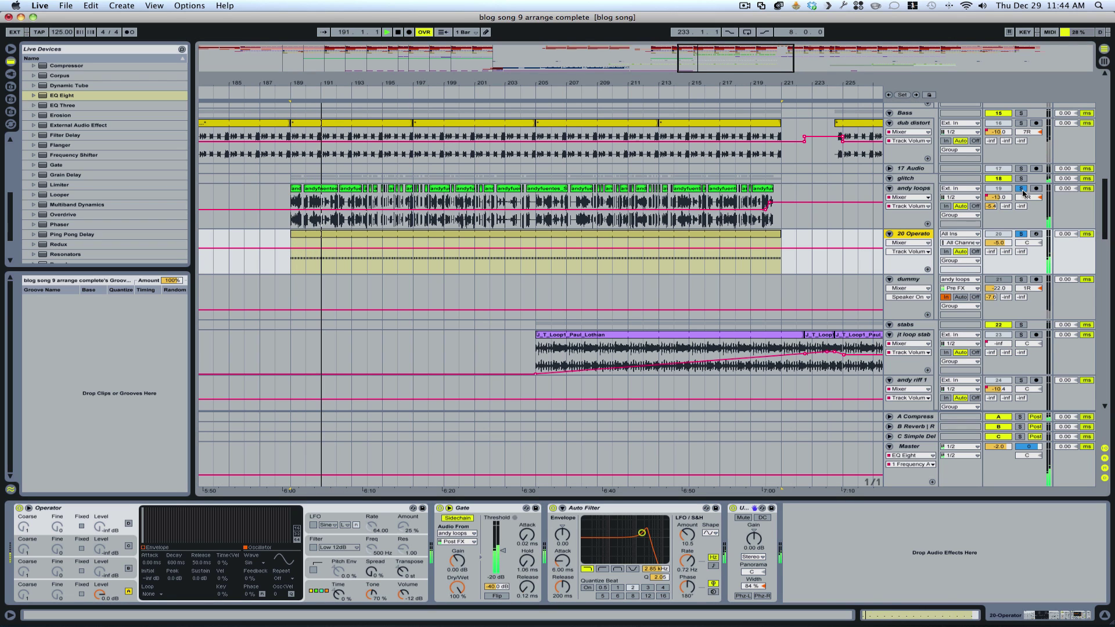
Switch off the andy loops and 20 Operator solos, and play the full mix from shortly before the andy loops clips.
{"action": "left_click", "coordinate": [1022, 189]}
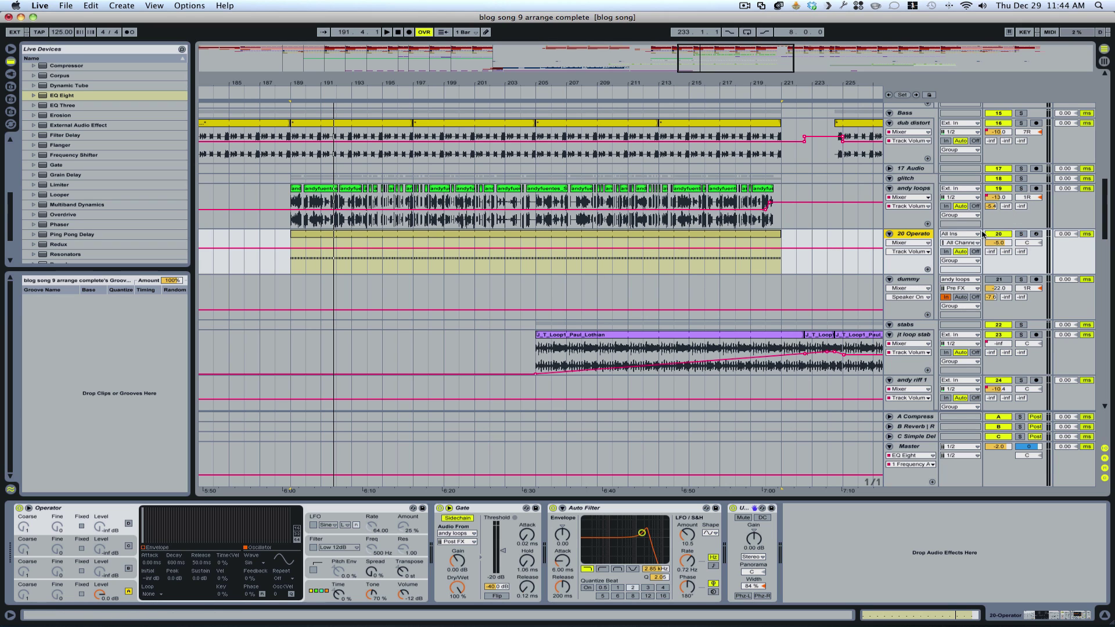
{"action": "left_click_drag", "start_coordinate": [278, 82], "coordinate": [279, 50]}
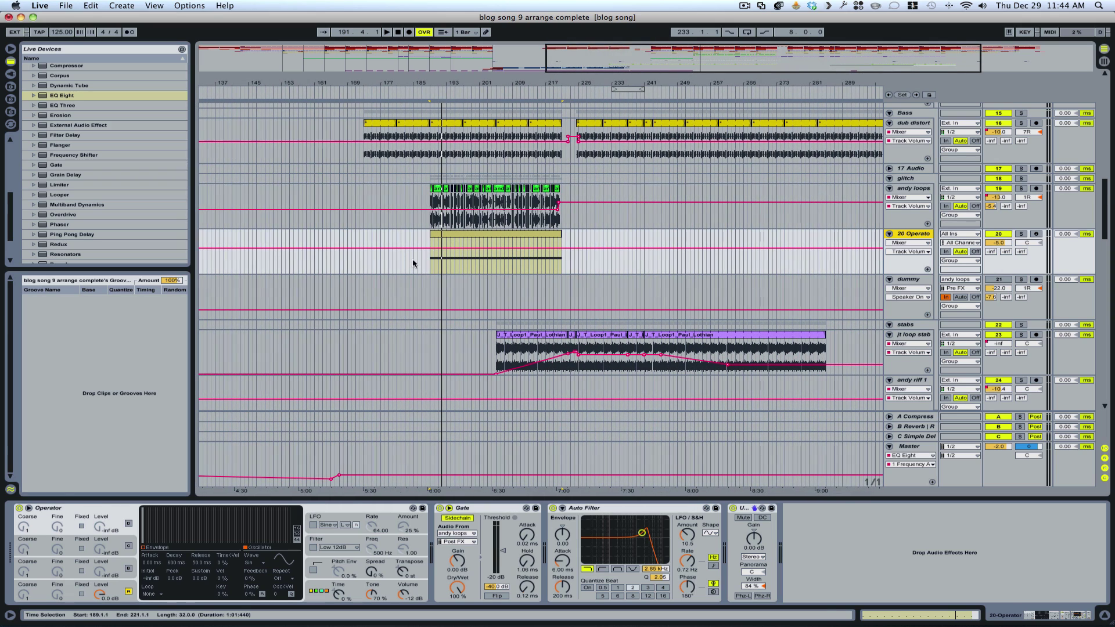
{"action": "left_click", "coordinate": [386, 222]}
{"action": "key", "text": "space"}
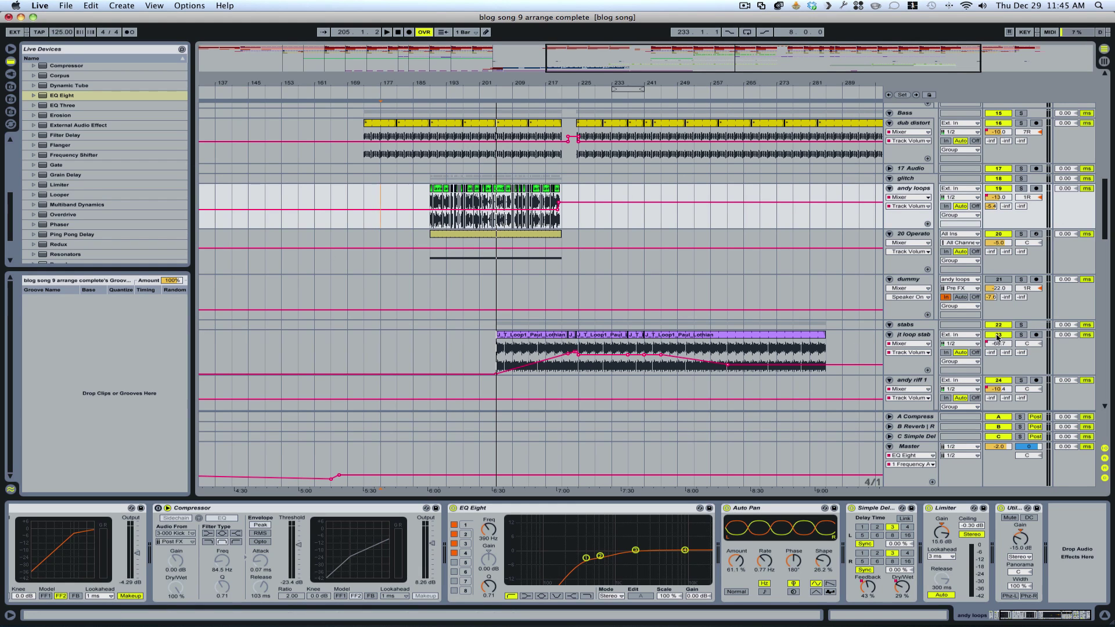
Play the jt loop stab track in solo from bar 217 near the peak of its volume fade-in, and stop playback.
{"action": "left_click", "coordinate": [1021, 334]}
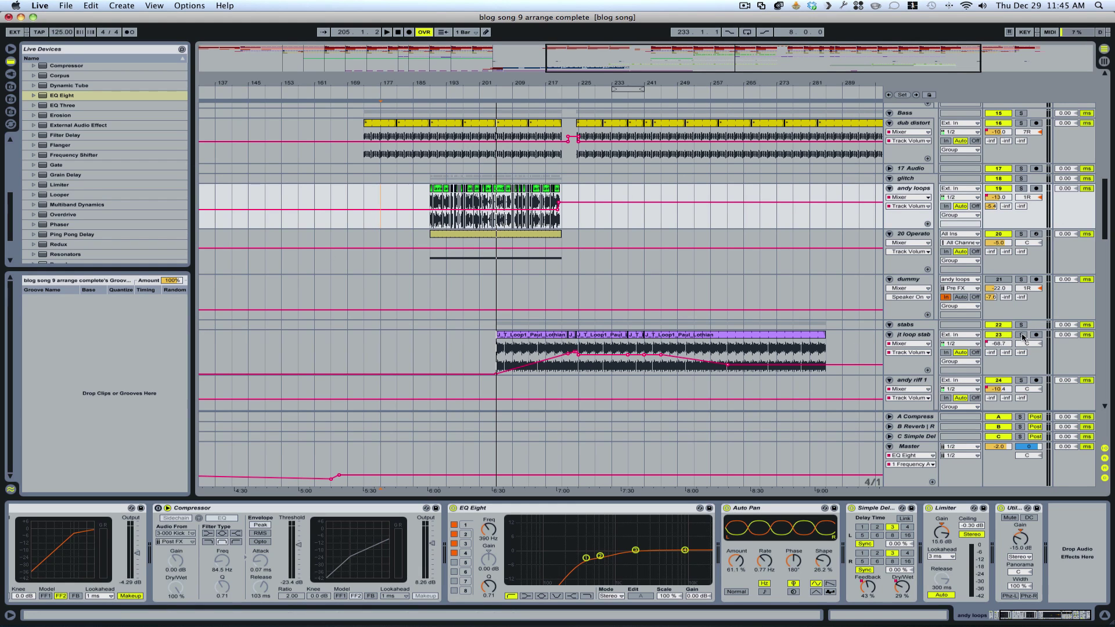
{"action": "left_click", "coordinate": [546, 369]}
{"action": "key", "text": "space"}
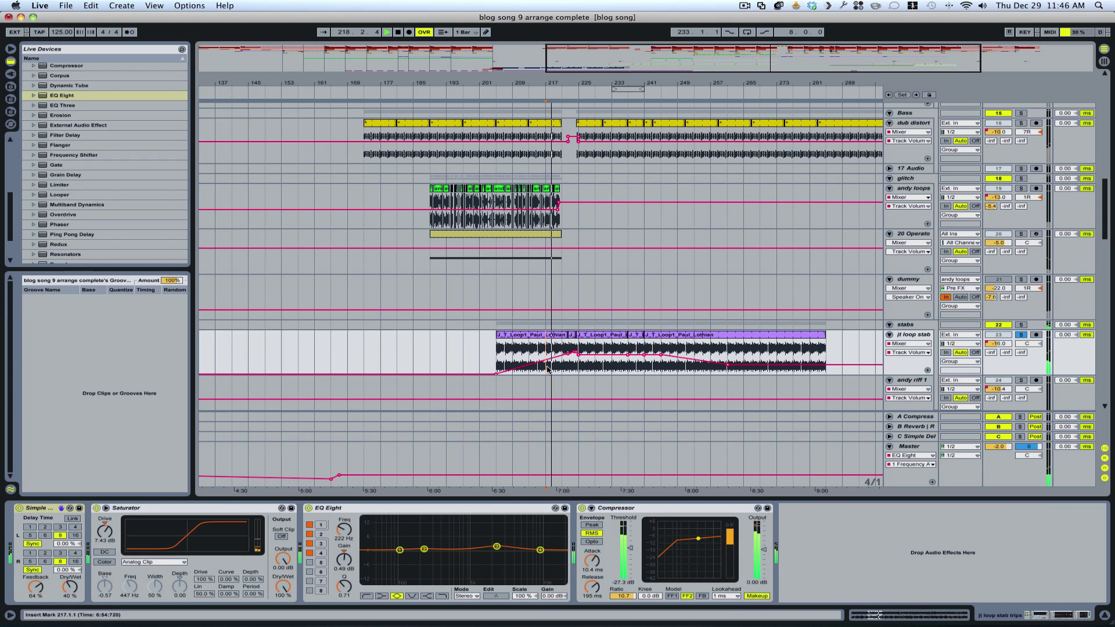
{"action": "key", "text": "space"}
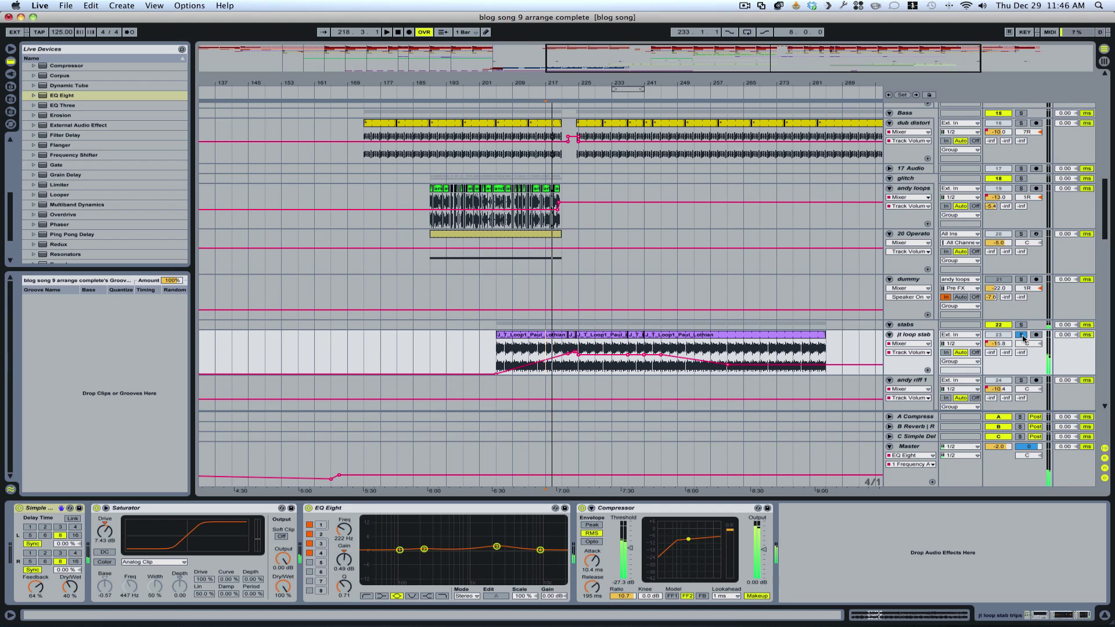
Place the insert marker at bar 221 on the andy loops track, and examine the tracks entering the following section.
{"action": "key", "text": "Up"}
{"action": "key", "text": "Up"}
{"action": "key", "text": "Up"}
{"action": "key", "text": "Up"}
{"action": "key", "text": "Right"}
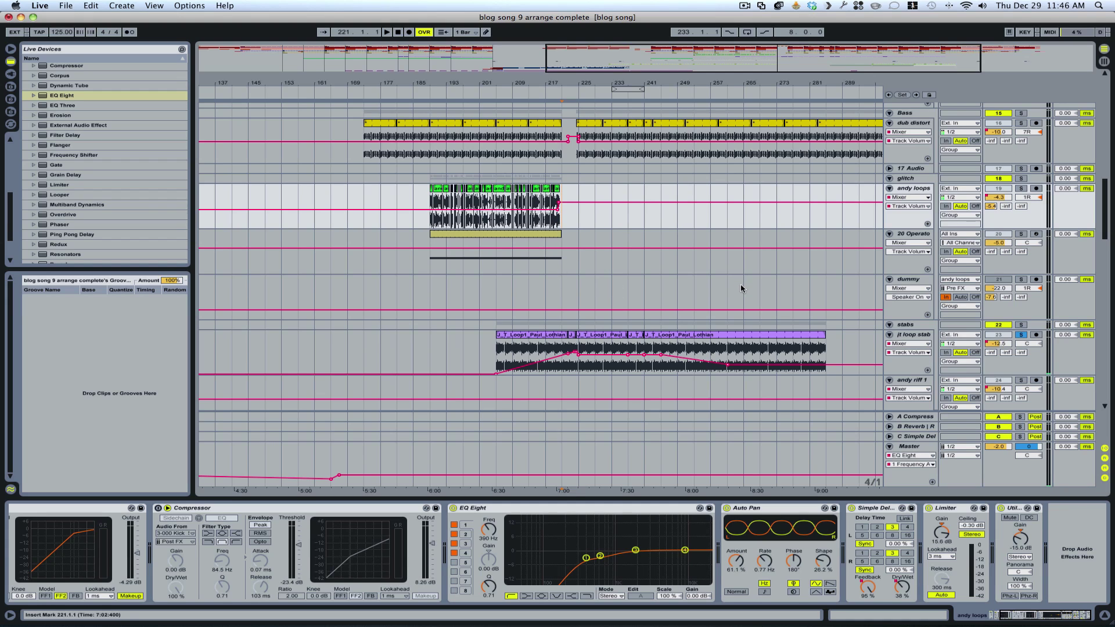
{"action": "scroll", "coordinate": [742, 289], "scroll_direction": "right", "scroll_amount": 5}
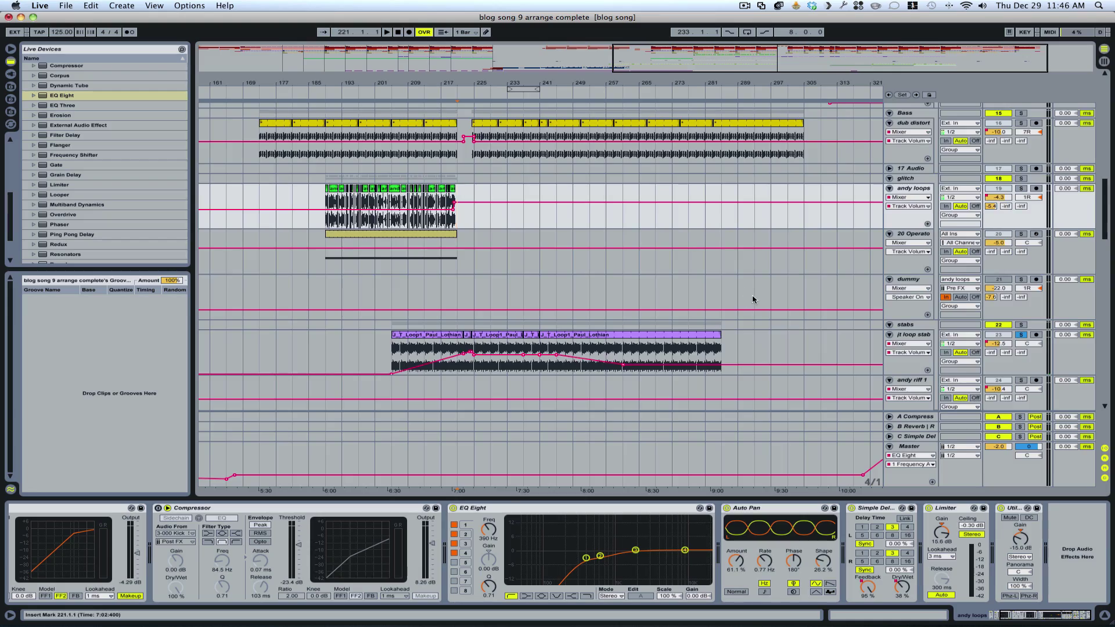
{"action": "scroll", "coordinate": [753, 300], "scroll_direction": "down", "scroll_amount": 10}
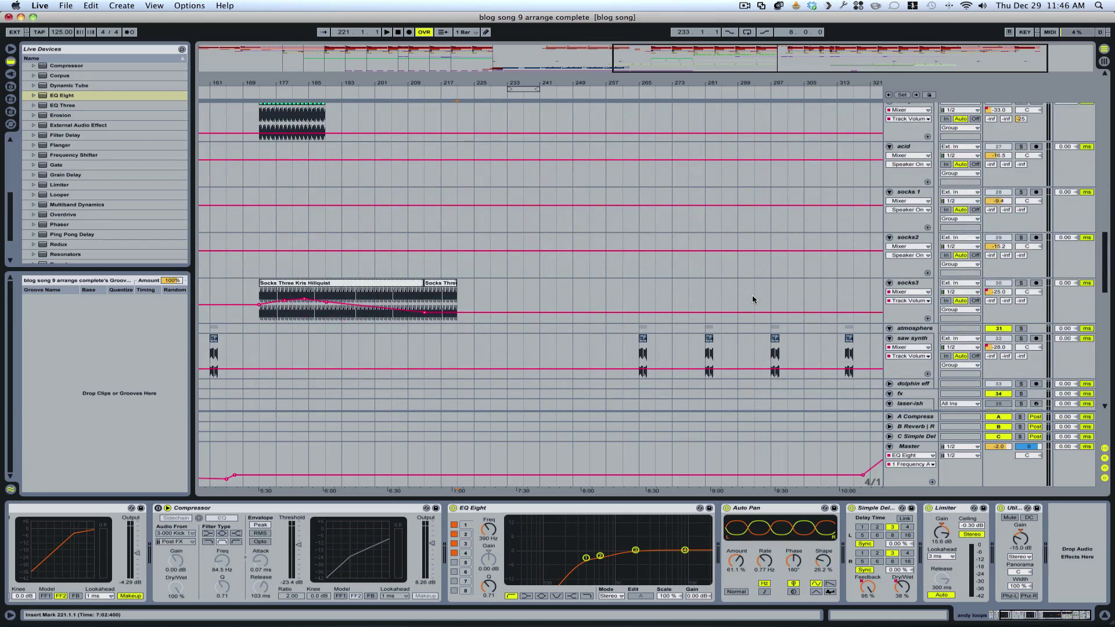
{"action": "scroll", "coordinate": [753, 300], "scroll_direction": "up", "scroll_amount": 10}
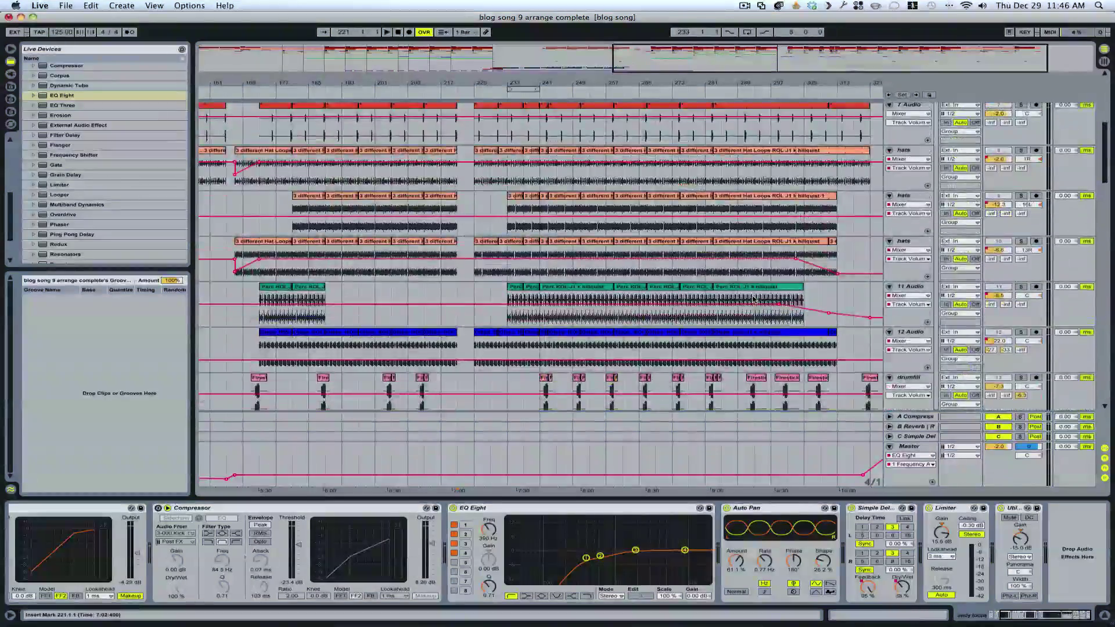
{"action": "scroll", "coordinate": [753, 300], "scroll_direction": "down", "scroll_amount": 5}
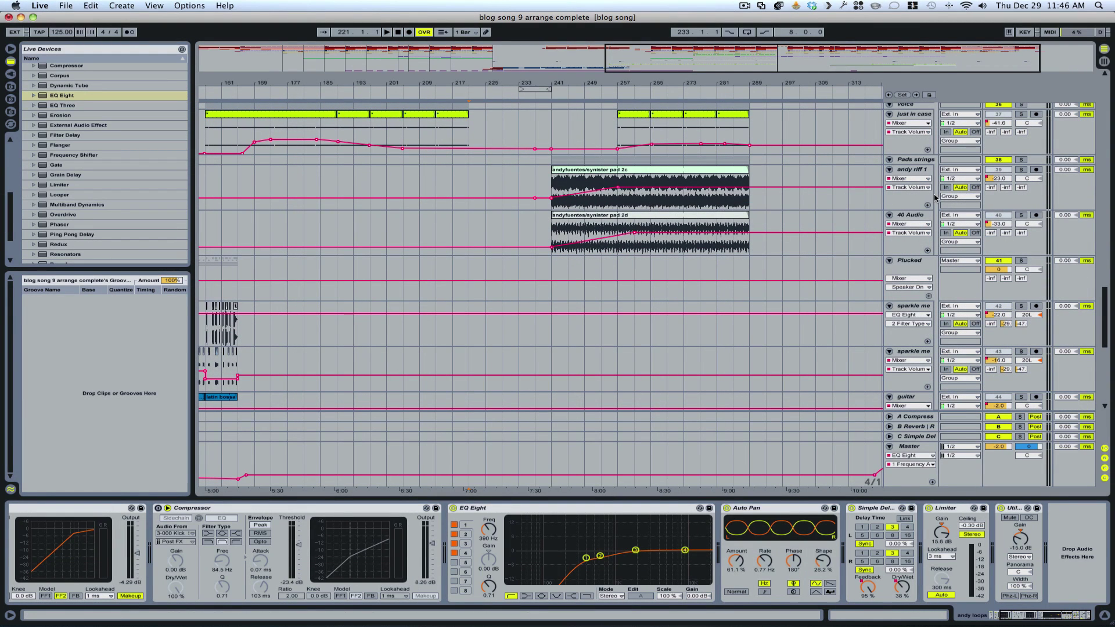
Solo the two synister pad tracks, andy riff 1 and the one below it, play them from bar 241, and stop playback.
{"action": "left_click", "coordinate": [1023, 172]}
{"action": "left_click", "coordinate": [552, 203]}
{"action": "key", "text": "space"}
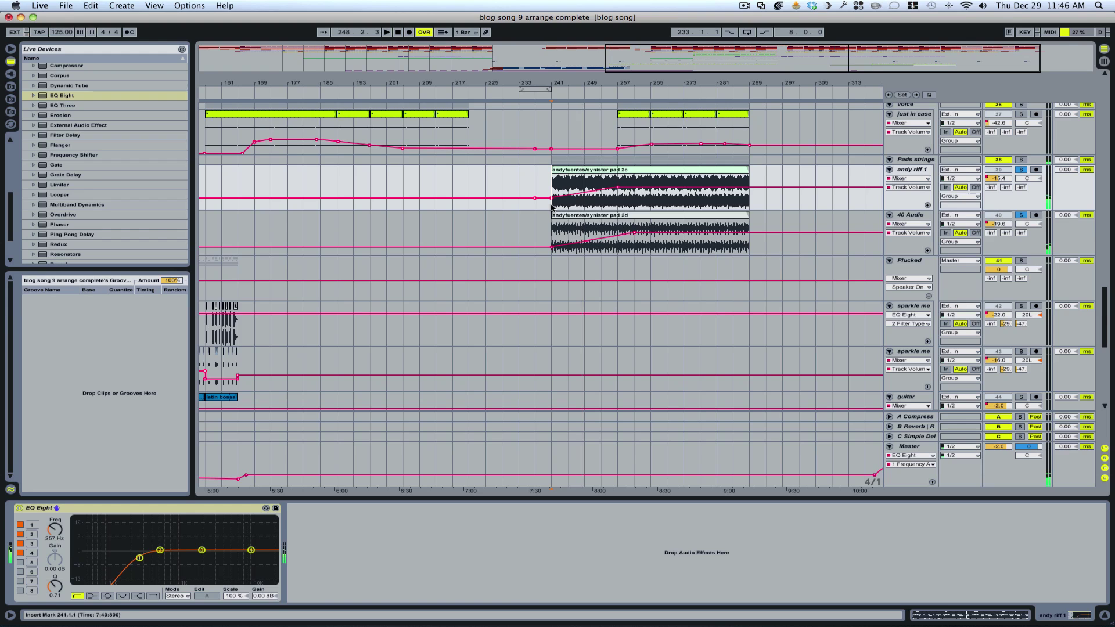
{"action": "key", "text": "space"}
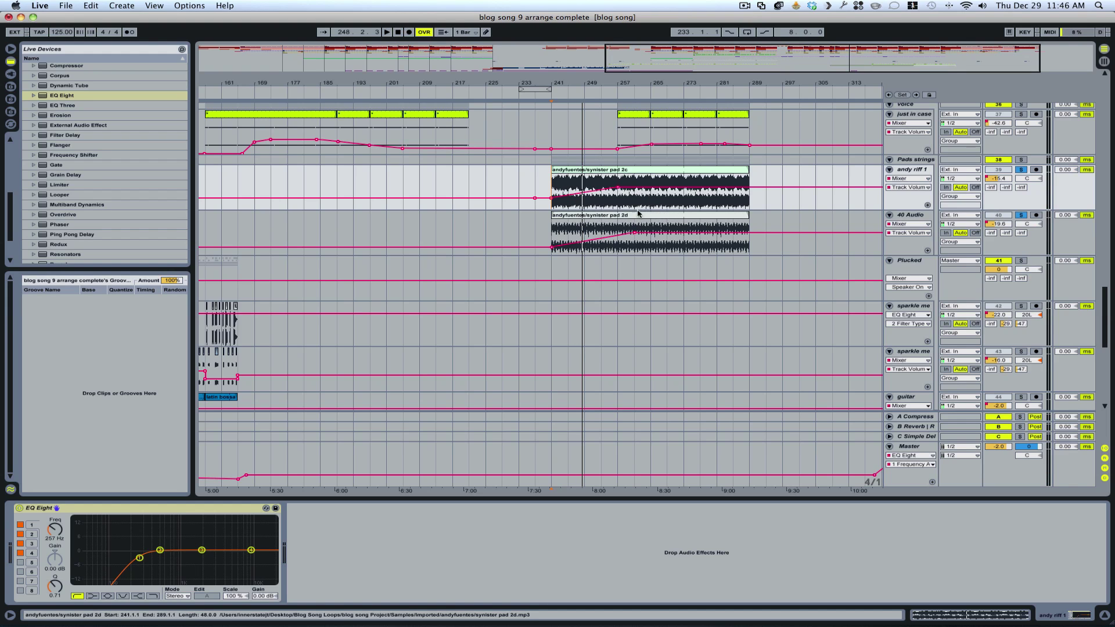
Play the full mix without the pad solos from bar 217, where the andy loops clips end and the jt loop stab continues.
{"action": "left_click", "coordinate": [617, 211]}
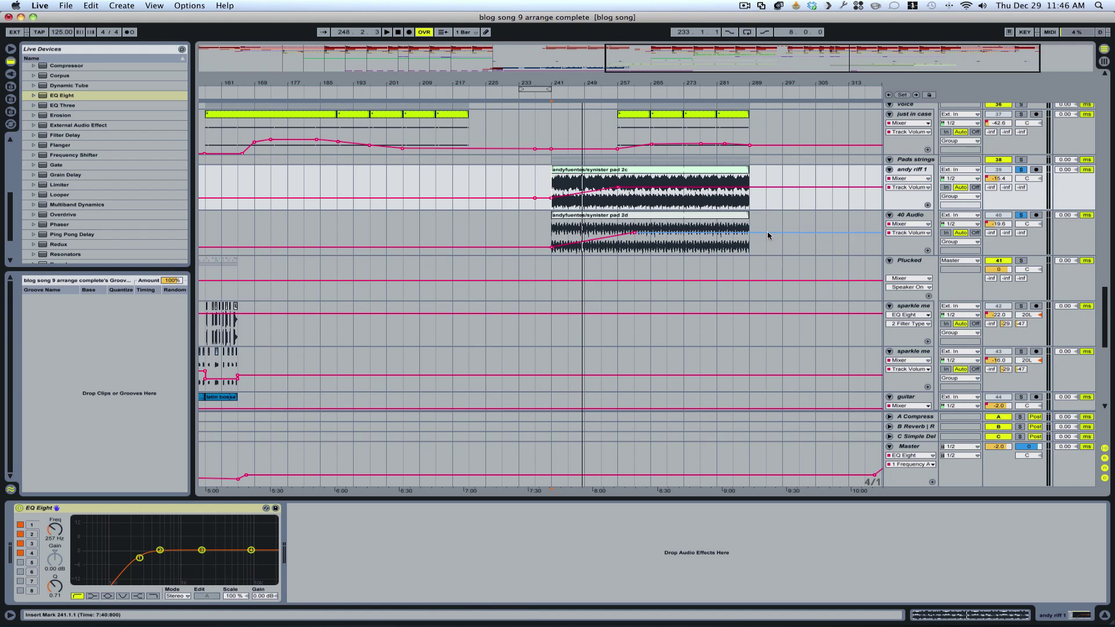
{"action": "scroll", "coordinate": [773, 262], "scroll_direction": "up", "scroll_amount": 3}
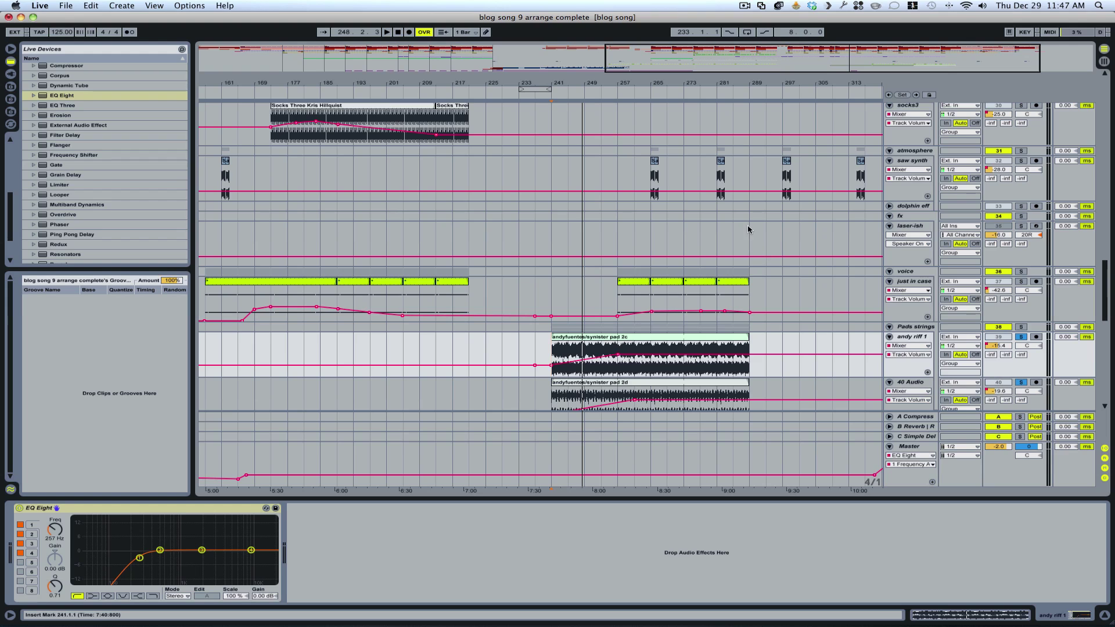
{"action": "scroll", "coordinate": [590, 255], "scroll_direction": "up", "scroll_amount": 5}
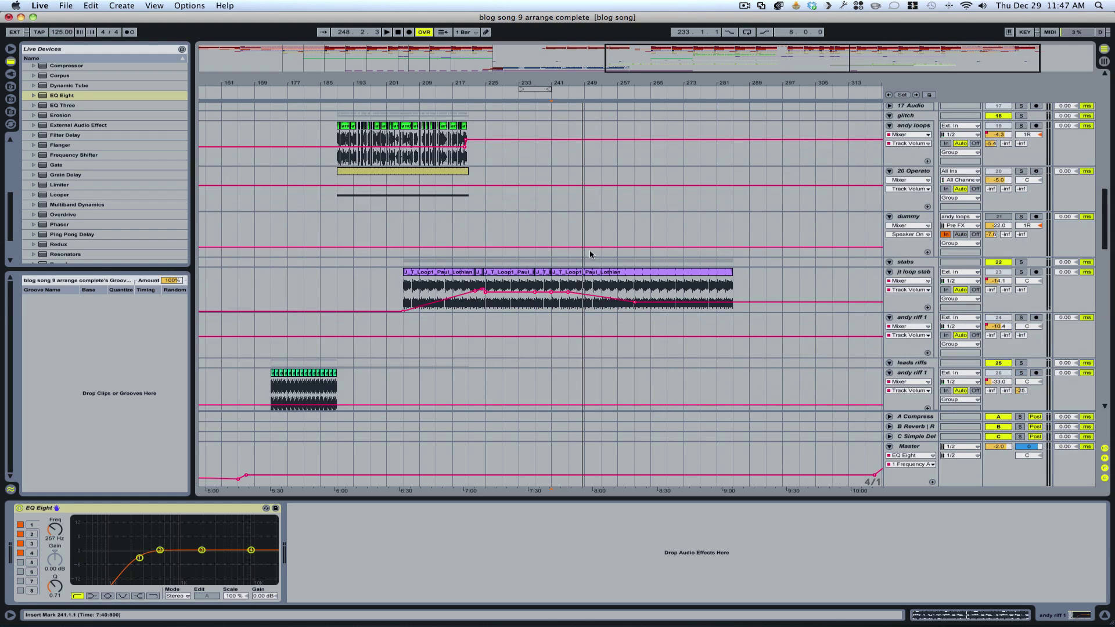
{"action": "left_click", "coordinate": [453, 234]}
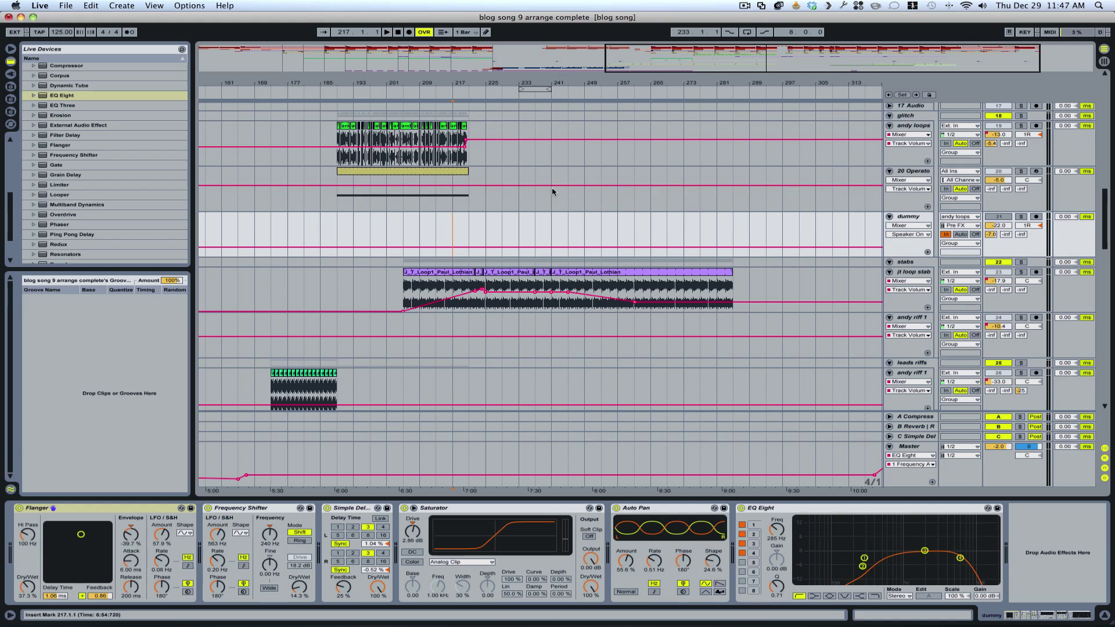
{"action": "key", "text": "space"}
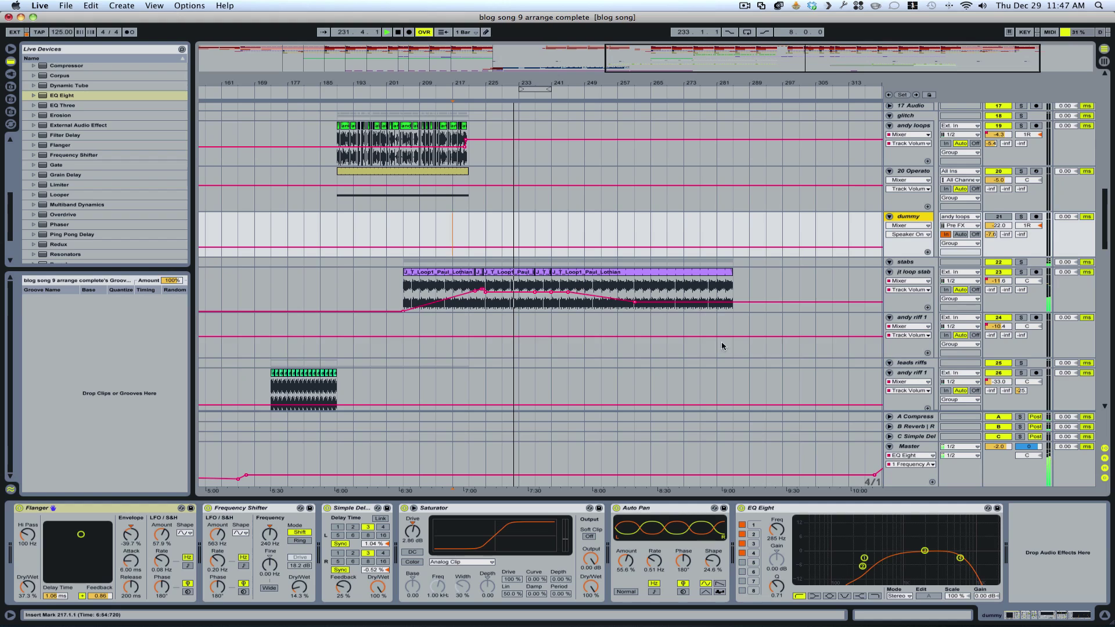
Play the full mix from bar 241, where the two synister pads fade in, and stop playback.
{"action": "scroll", "coordinate": [699, 359], "scroll_direction": "down", "scroll_amount": 2}
{"action": "scroll", "coordinate": [699, 359], "scroll_direction": "down", "scroll_amount": 10}
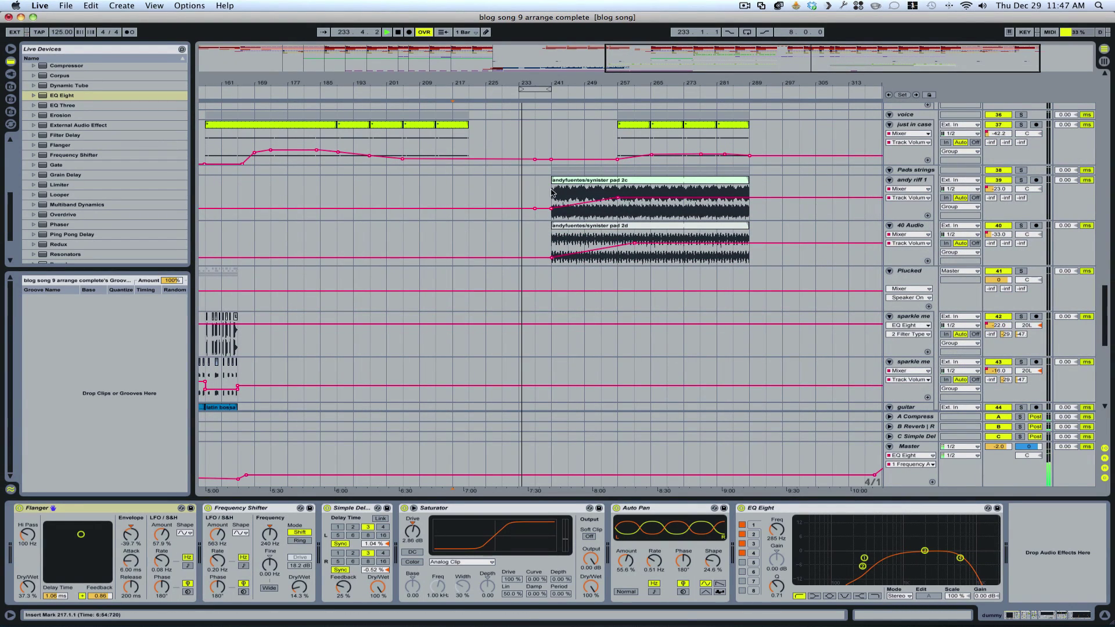
{"action": "left_click", "coordinate": [553, 193]}
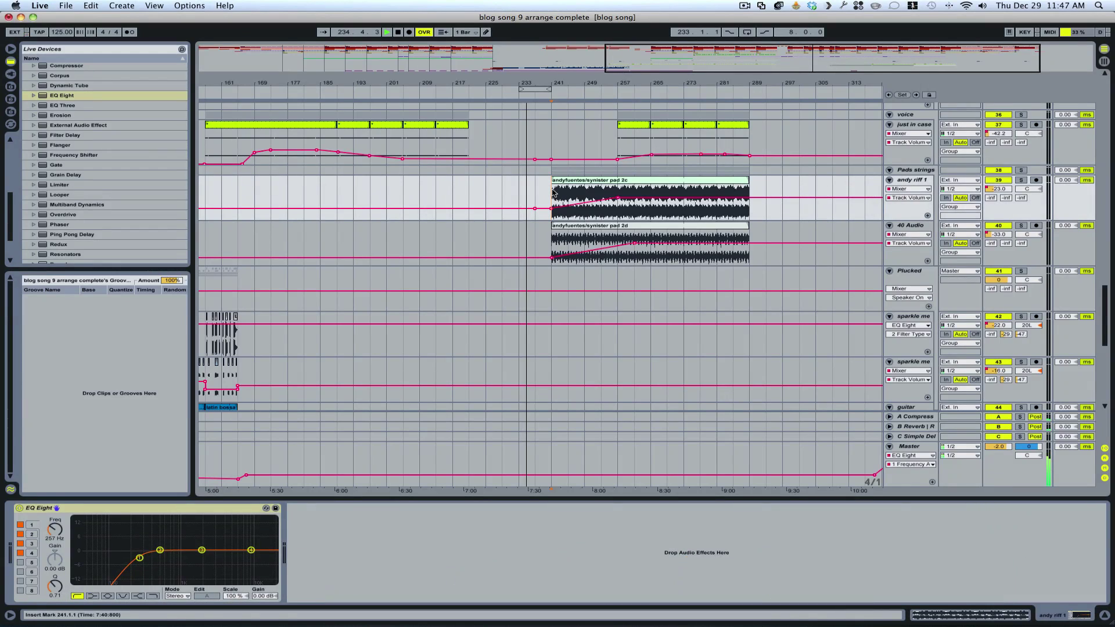
{"action": "key", "text": "space"}
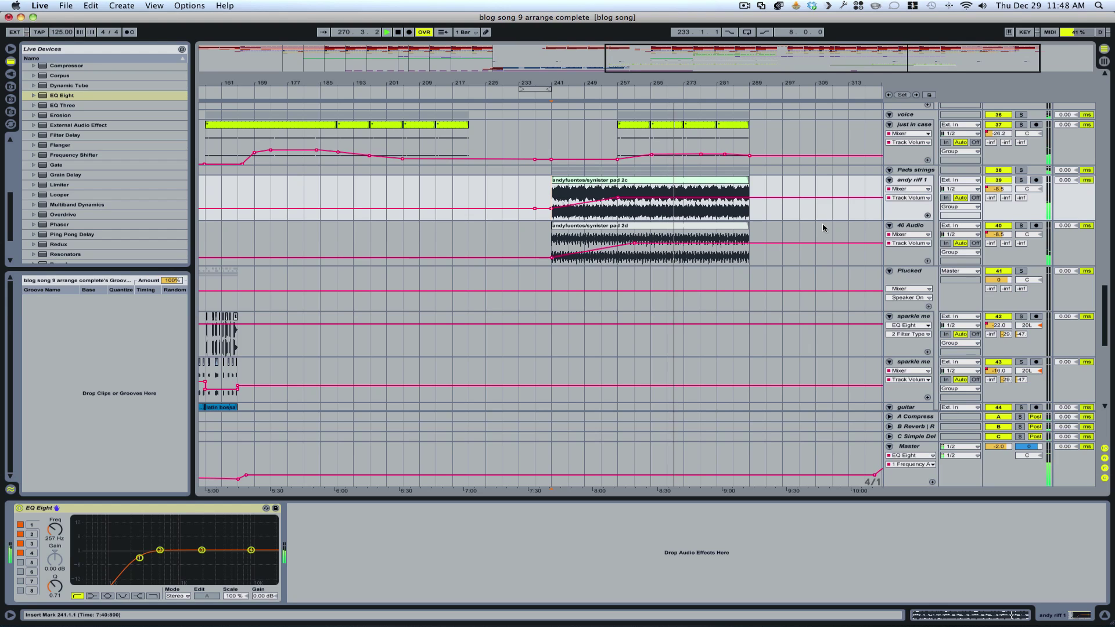
{"action": "key", "text": "space"}
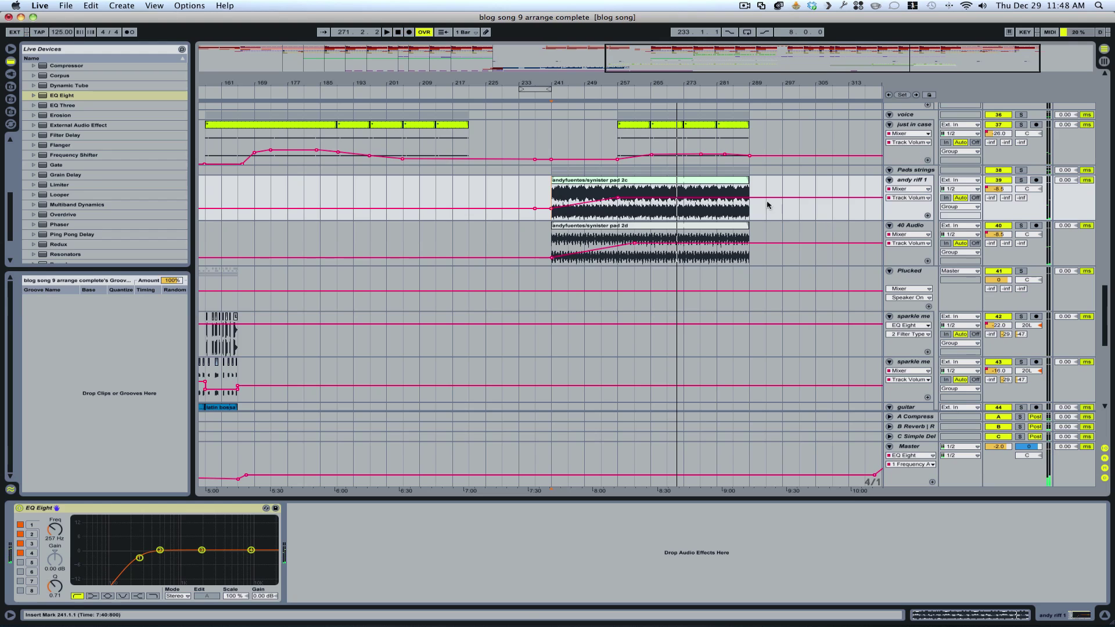
Play the mix from bar 285 near the end of the pad and just in case clips, and examine the drum tracks that continue.
{"action": "left_click", "coordinate": [733, 149]}
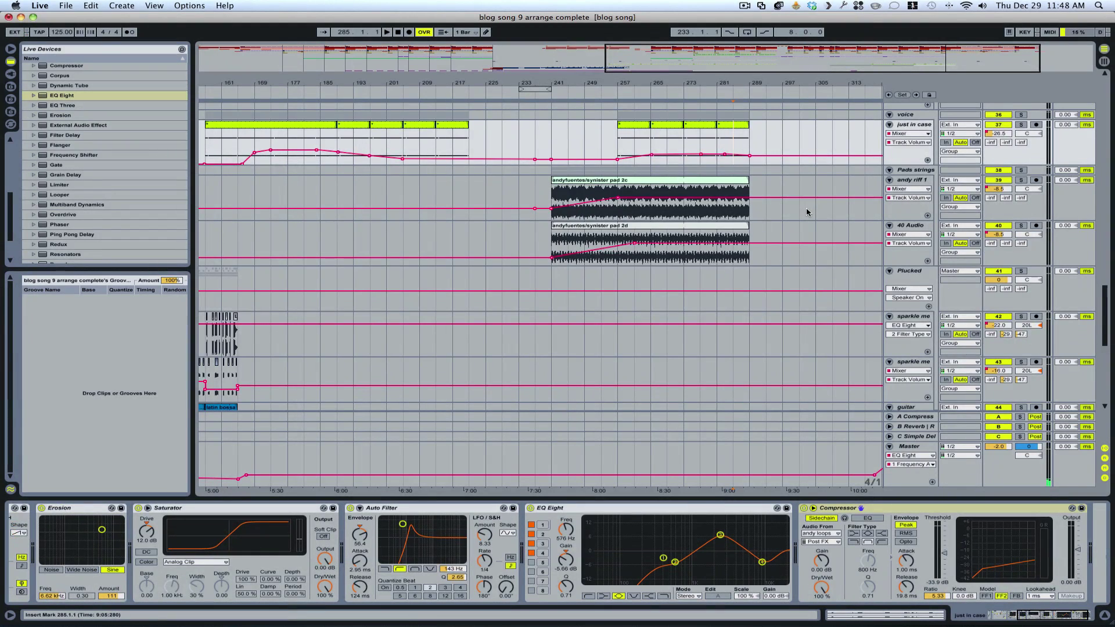
{"action": "scroll", "coordinate": [807, 212], "scroll_direction": "up", "scroll_amount": 3}
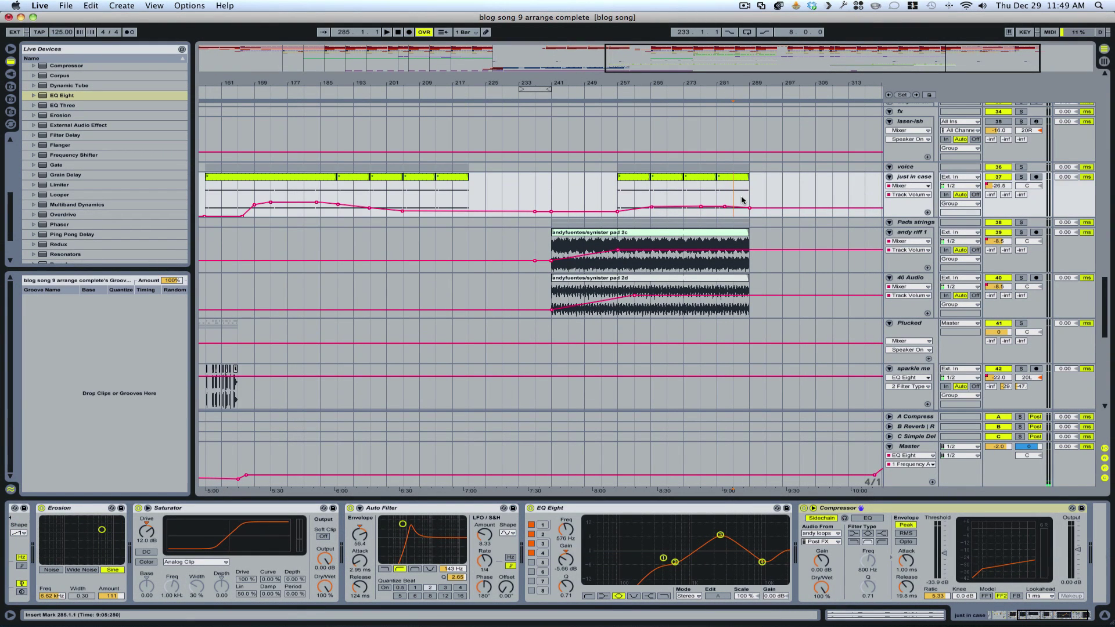
{"action": "key", "text": "space"}
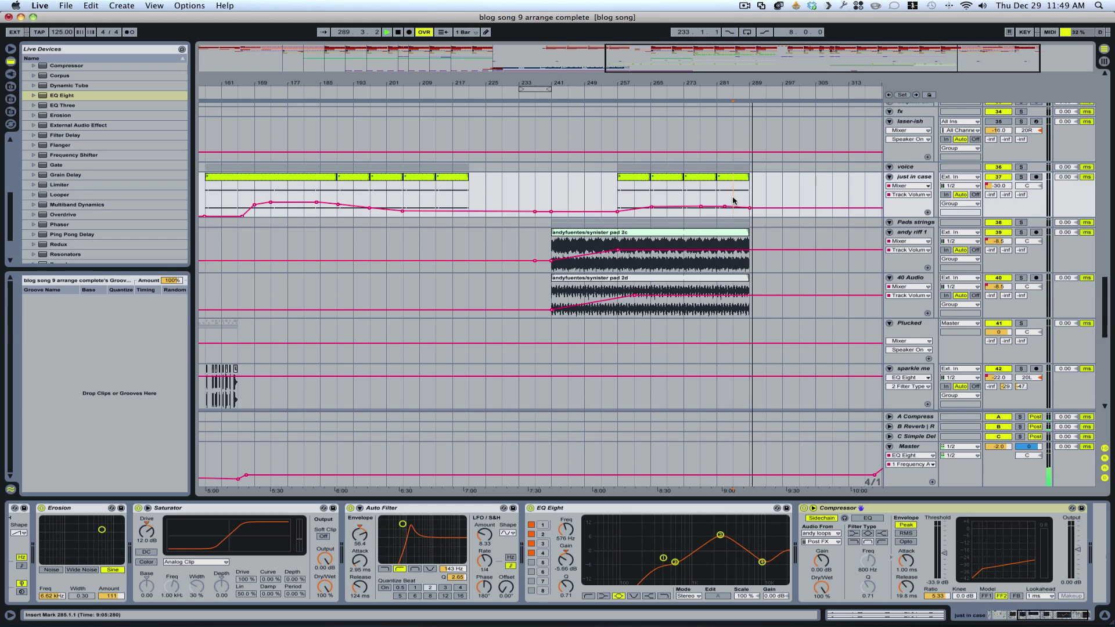
{"action": "scroll", "coordinate": [735, 206], "scroll_direction": "right", "scroll_amount": 5}
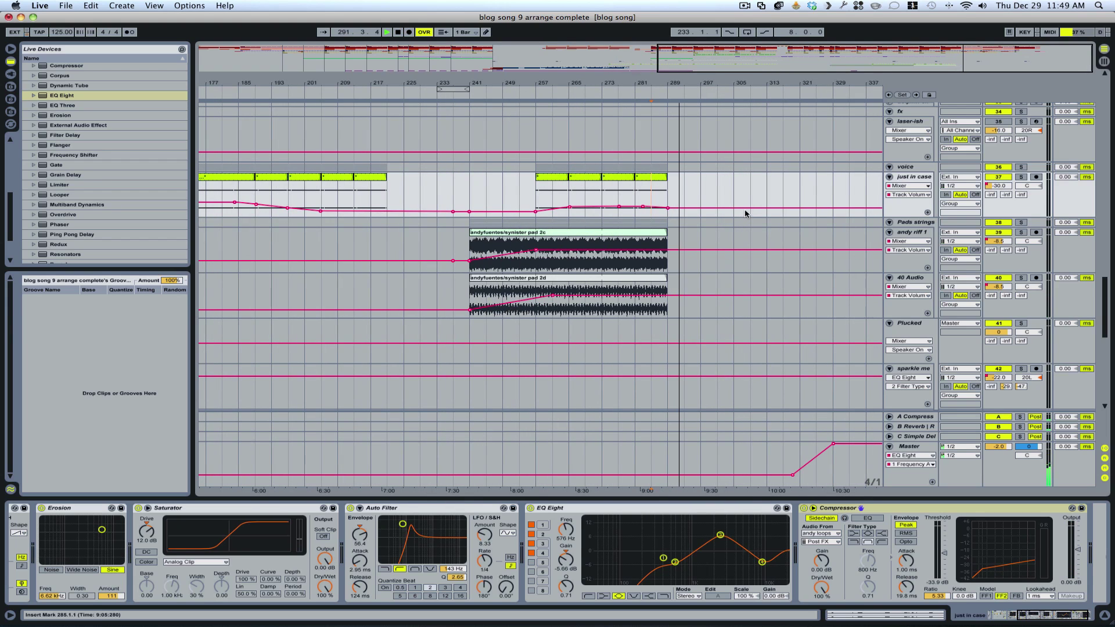
{"action": "scroll", "coordinate": [746, 210], "scroll_direction": "up", "scroll_amount": 15}
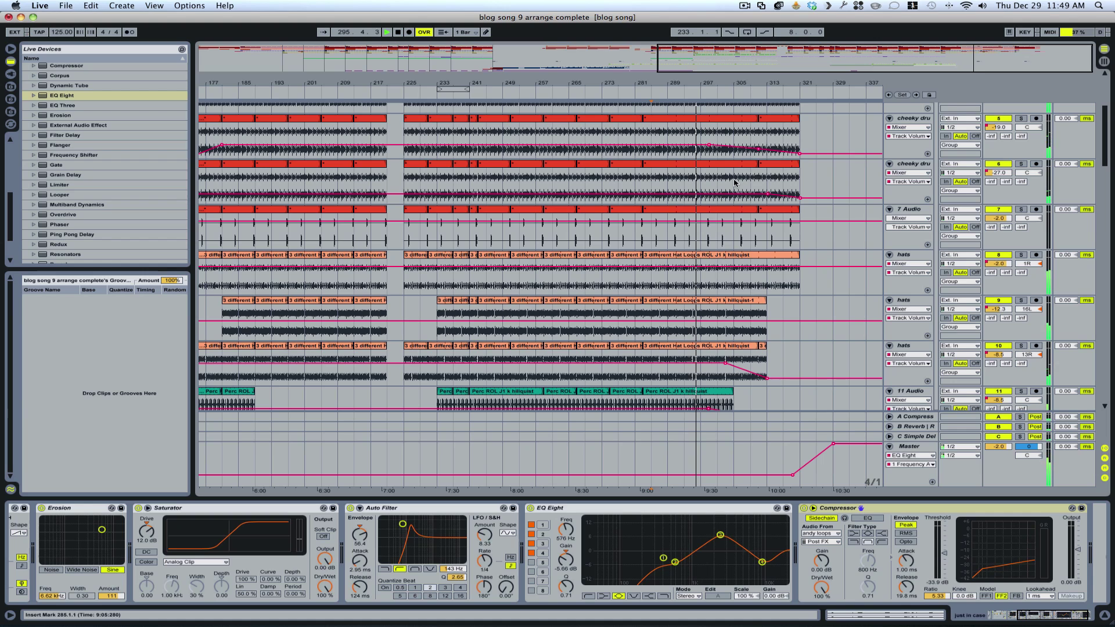
Audition the drum outro from bars 305 and 313 past the last clips, stop playback, and show the whole arrangement.
{"action": "left_click", "coordinate": [735, 183]}
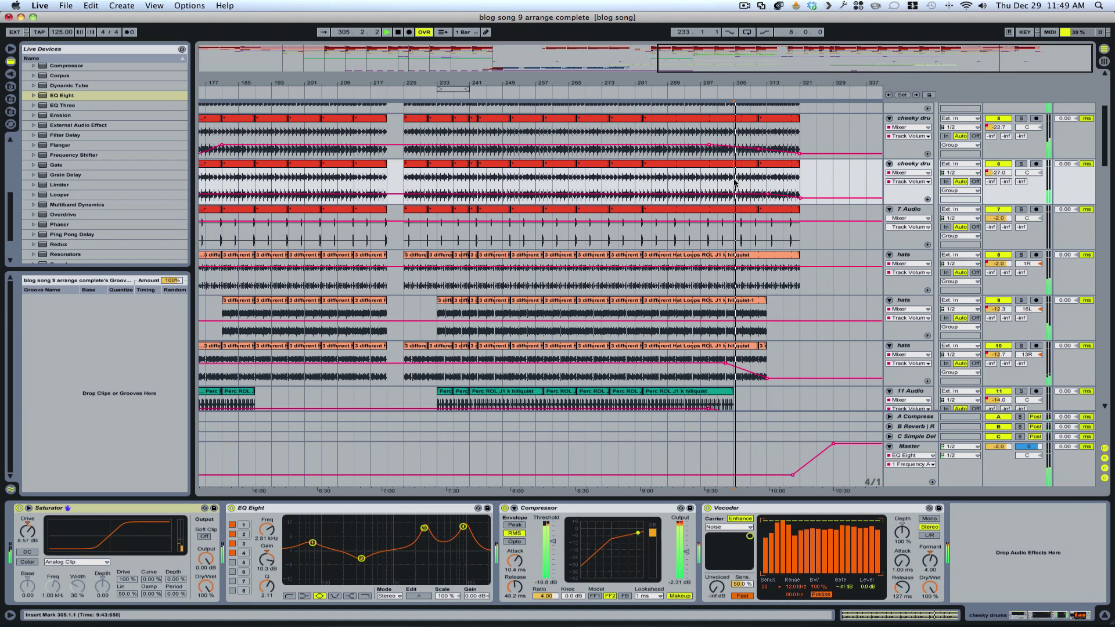
{"action": "left_click", "coordinate": [767, 182]}
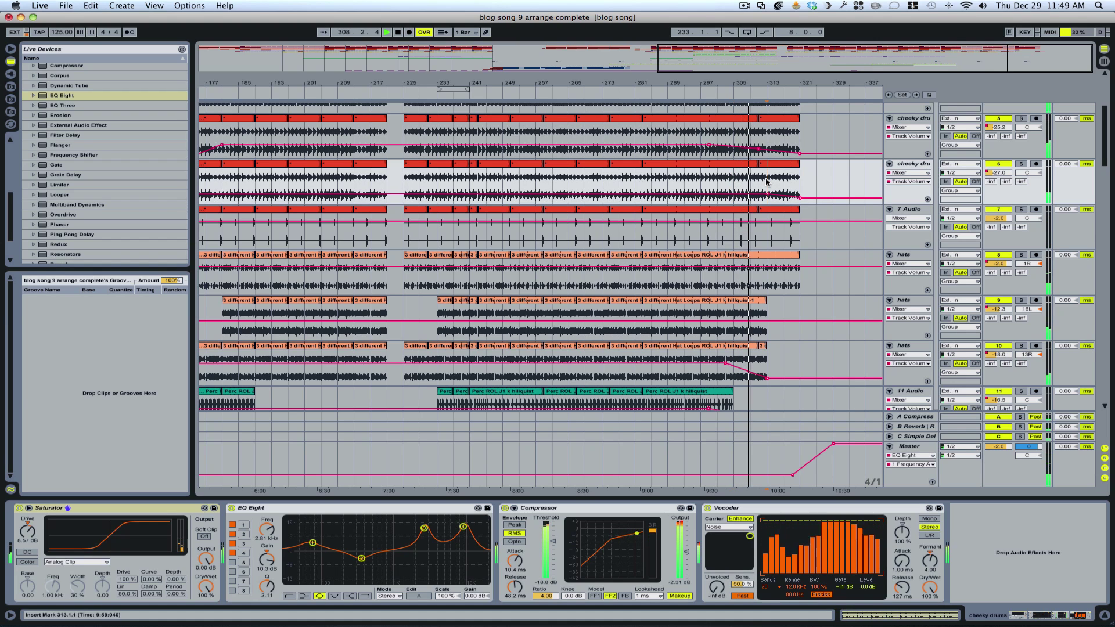
{"action": "key", "text": "space"}
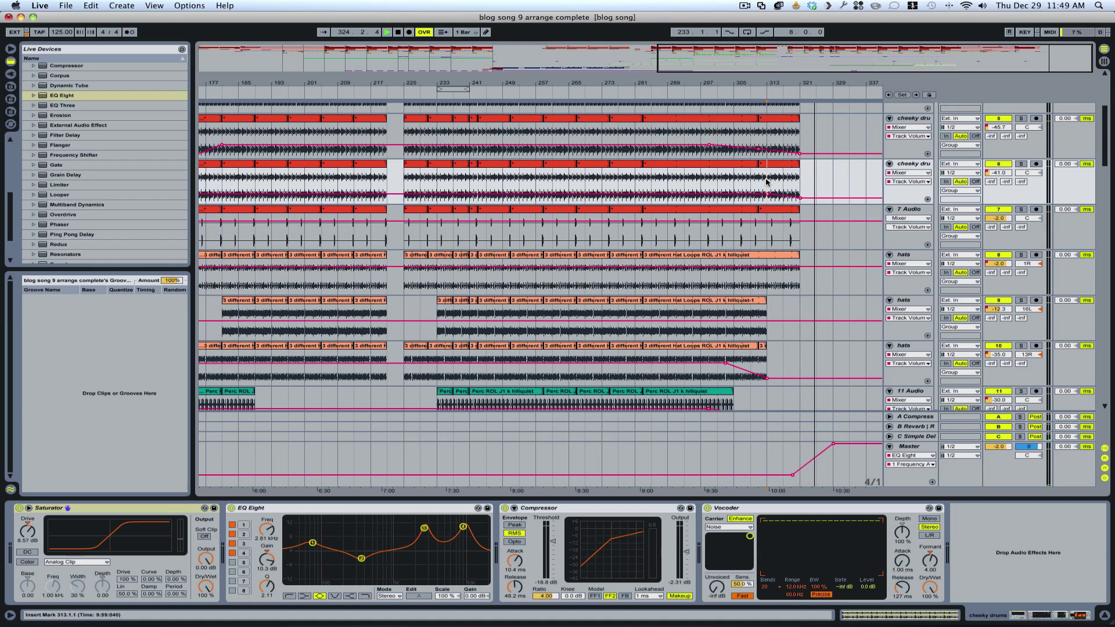
{"action": "key", "text": "space"}
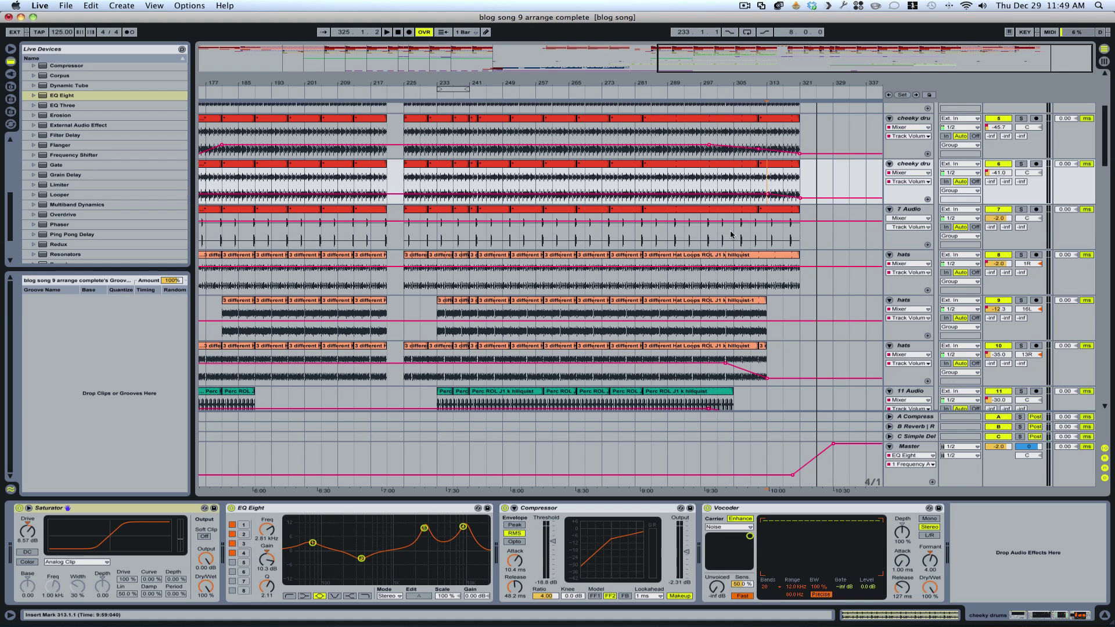
{"action": "left_click_drag", "start_coordinate": [501, 81], "coordinate": [501, 63]}
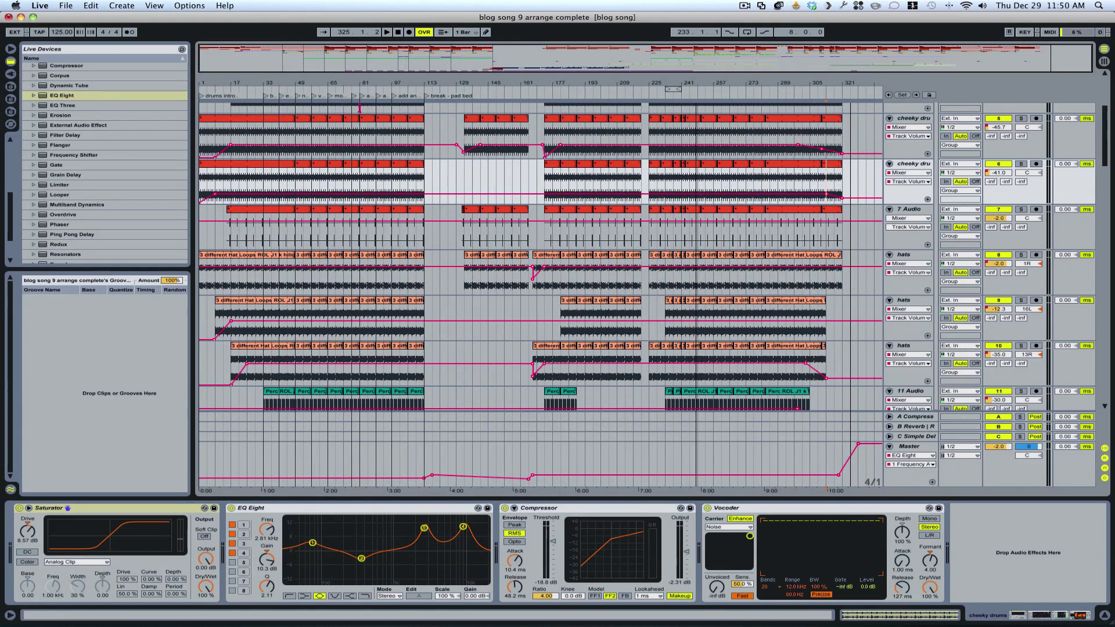